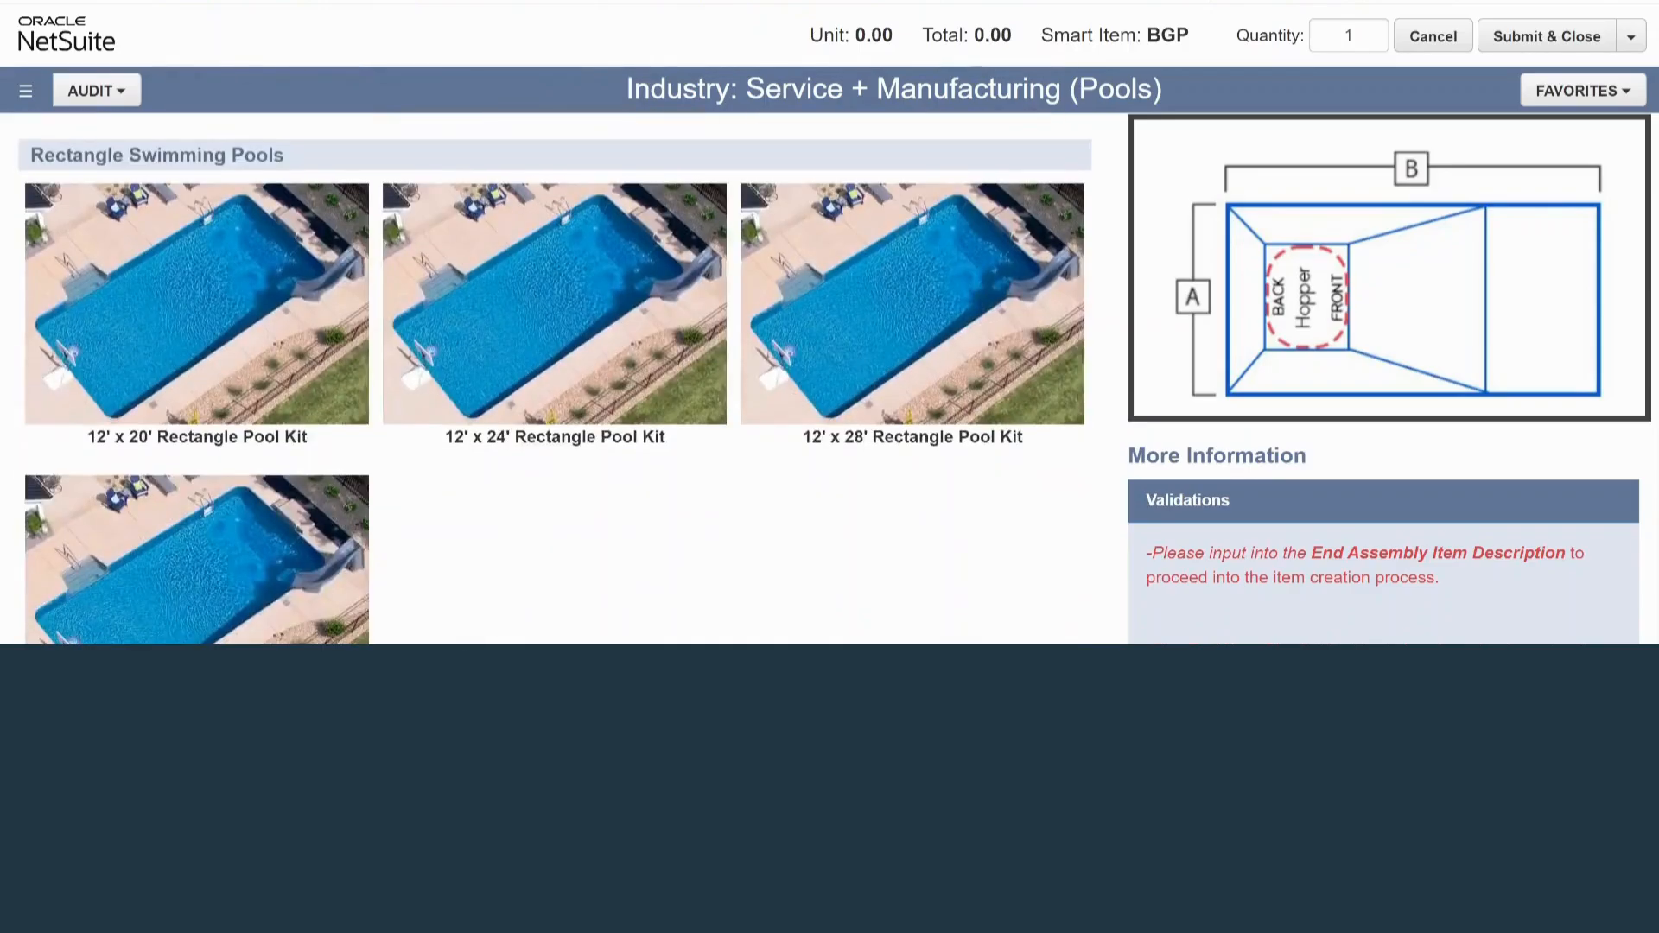
# Choose the 12' x 20' Rectangle Pool Kit with the 42" steel G235 panels with 5" top and bottom flange as pool walls
pyautogui.scroll(2, 555, 385)
pyautogui.scroll(-1, 197, 346)
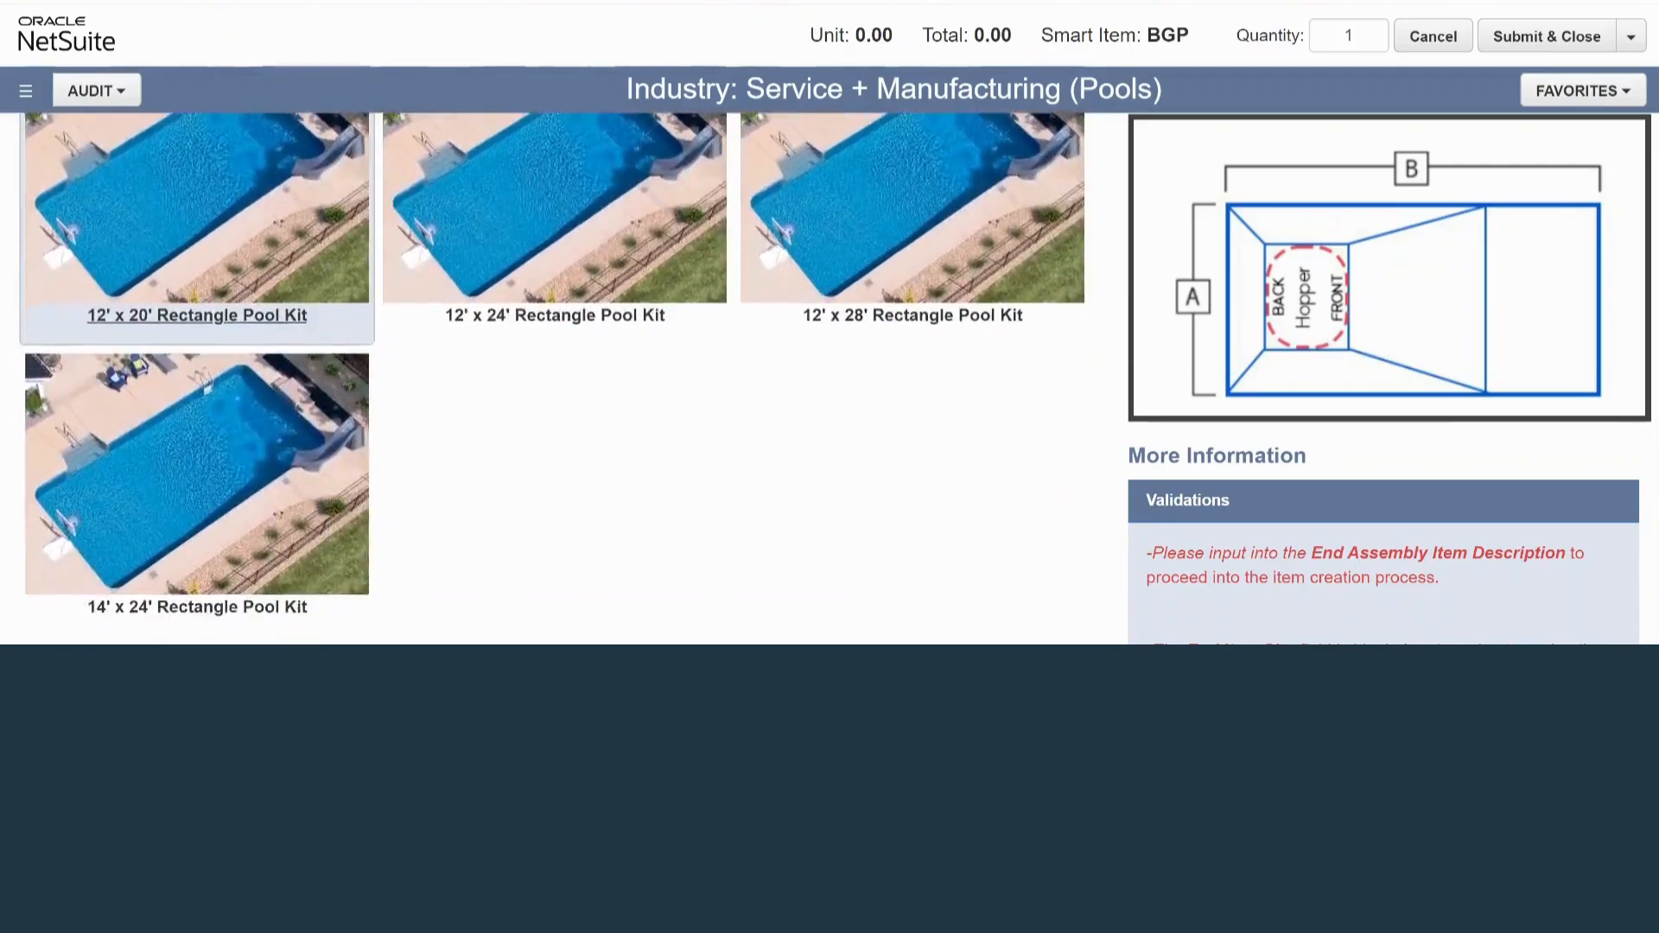
pyautogui.scroll(-2, 555, 379)
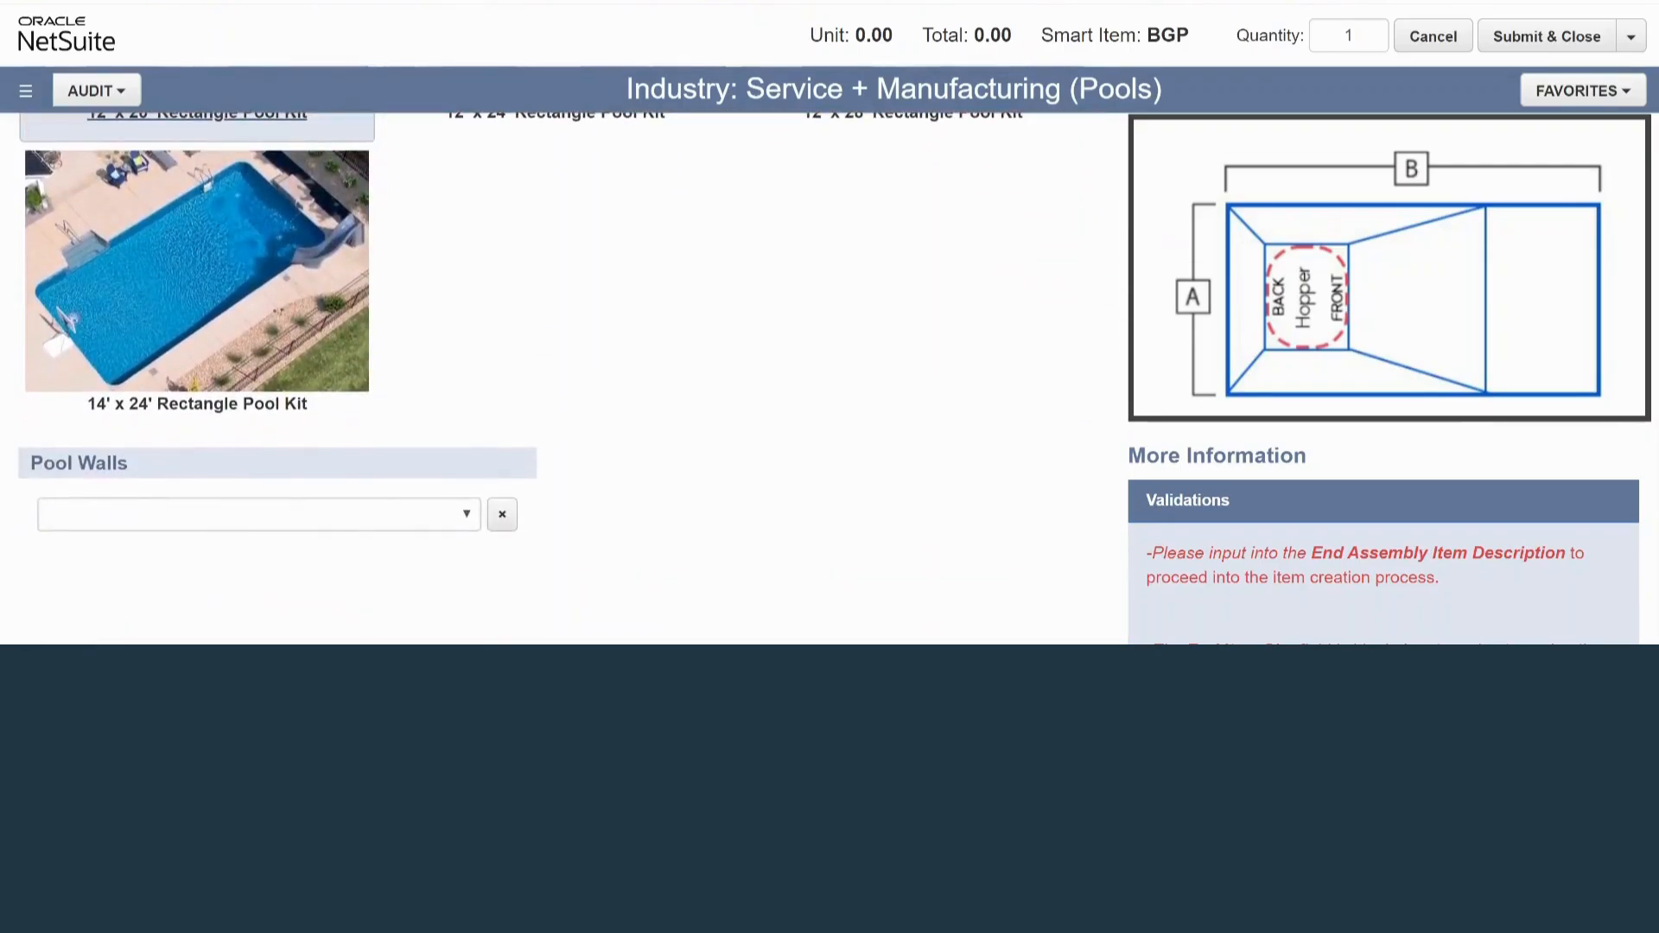
pyautogui.click(260, 514)
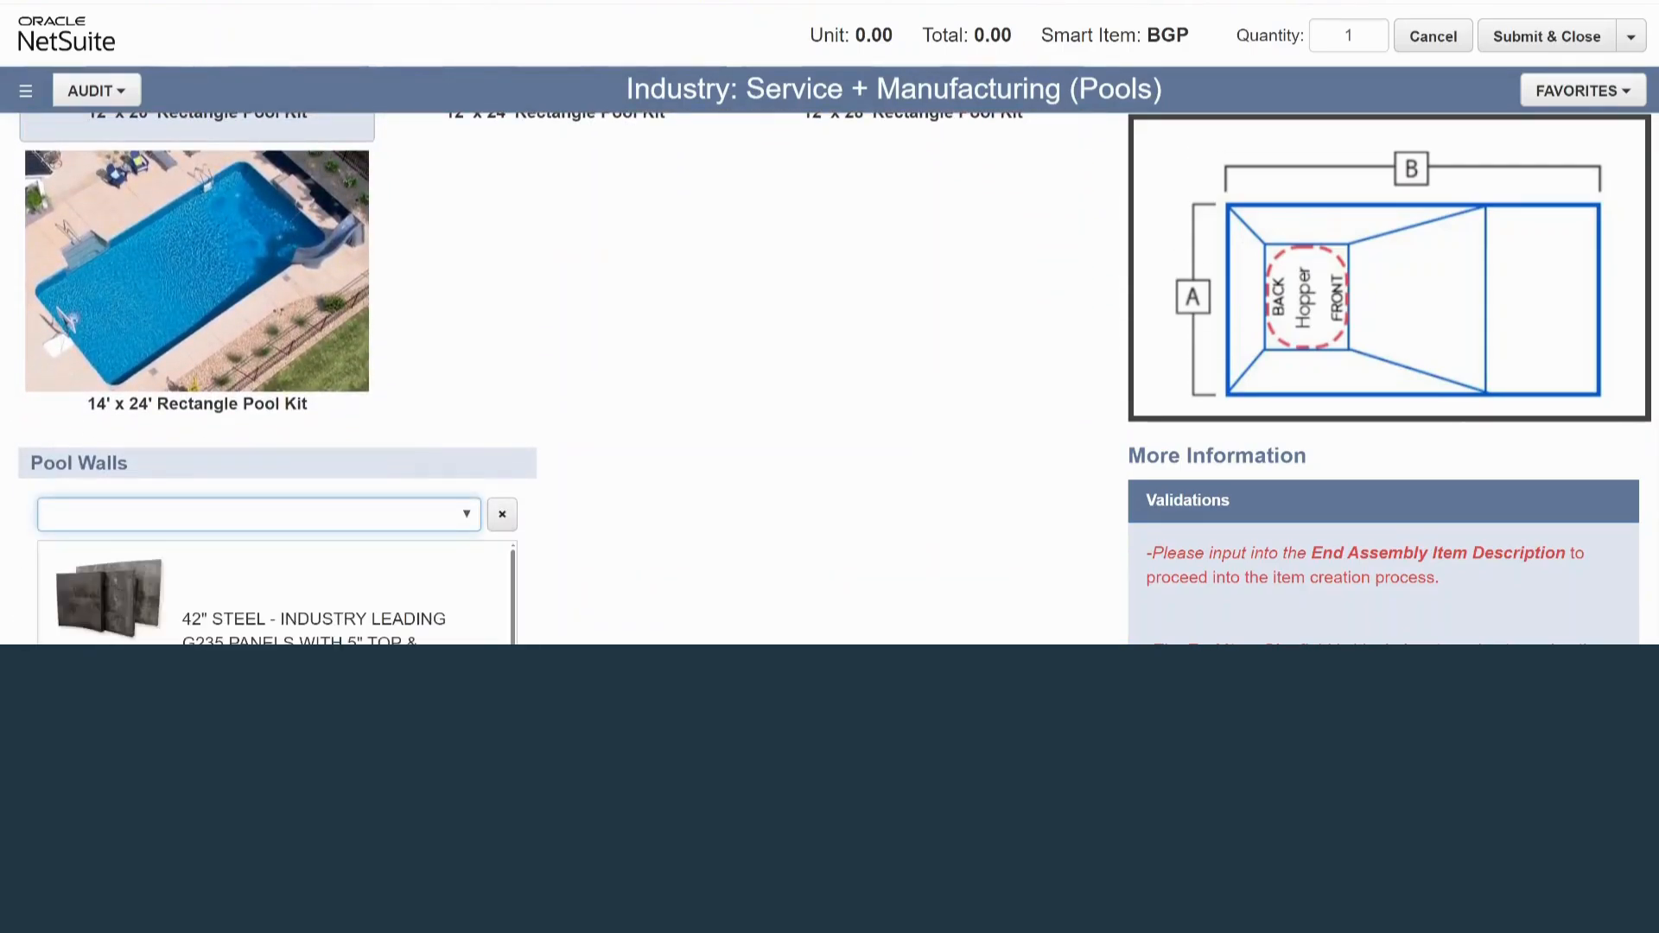
pyautogui.scroll(-2, 259, 514)
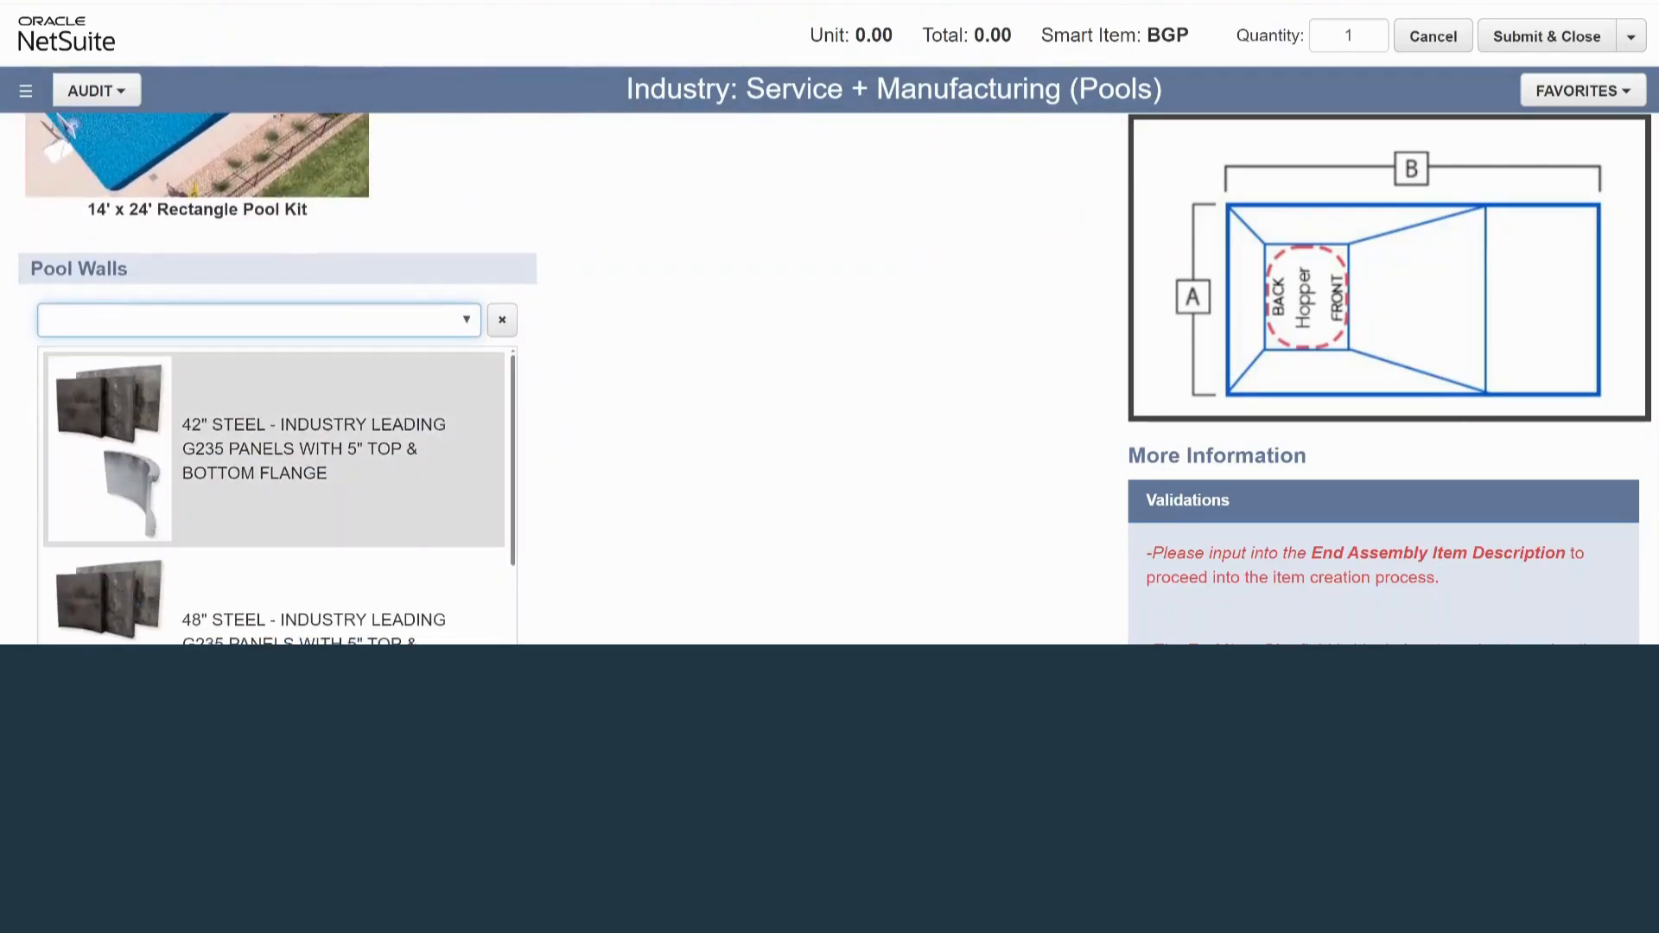
pyautogui.click(273, 449)
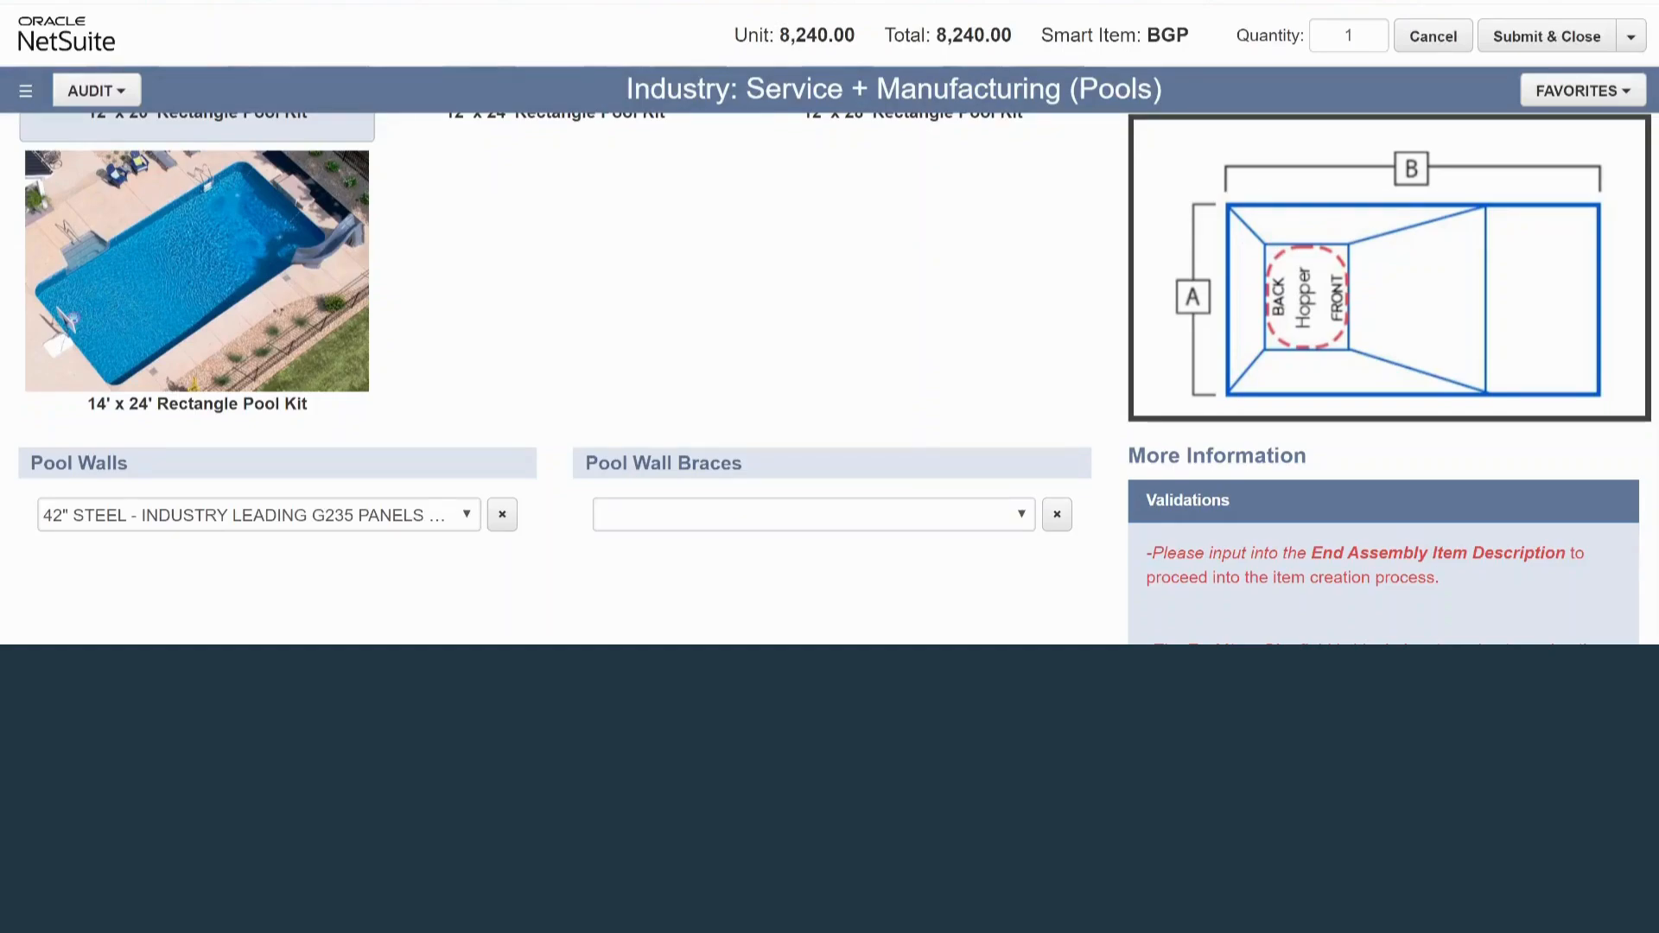
# Choose the heavy-duty turnbuckle fold over braces standard on steel kits and the white flat-profile pool coping
pyautogui.click(814, 515)
pyautogui.scroll(-2, 555, 379)
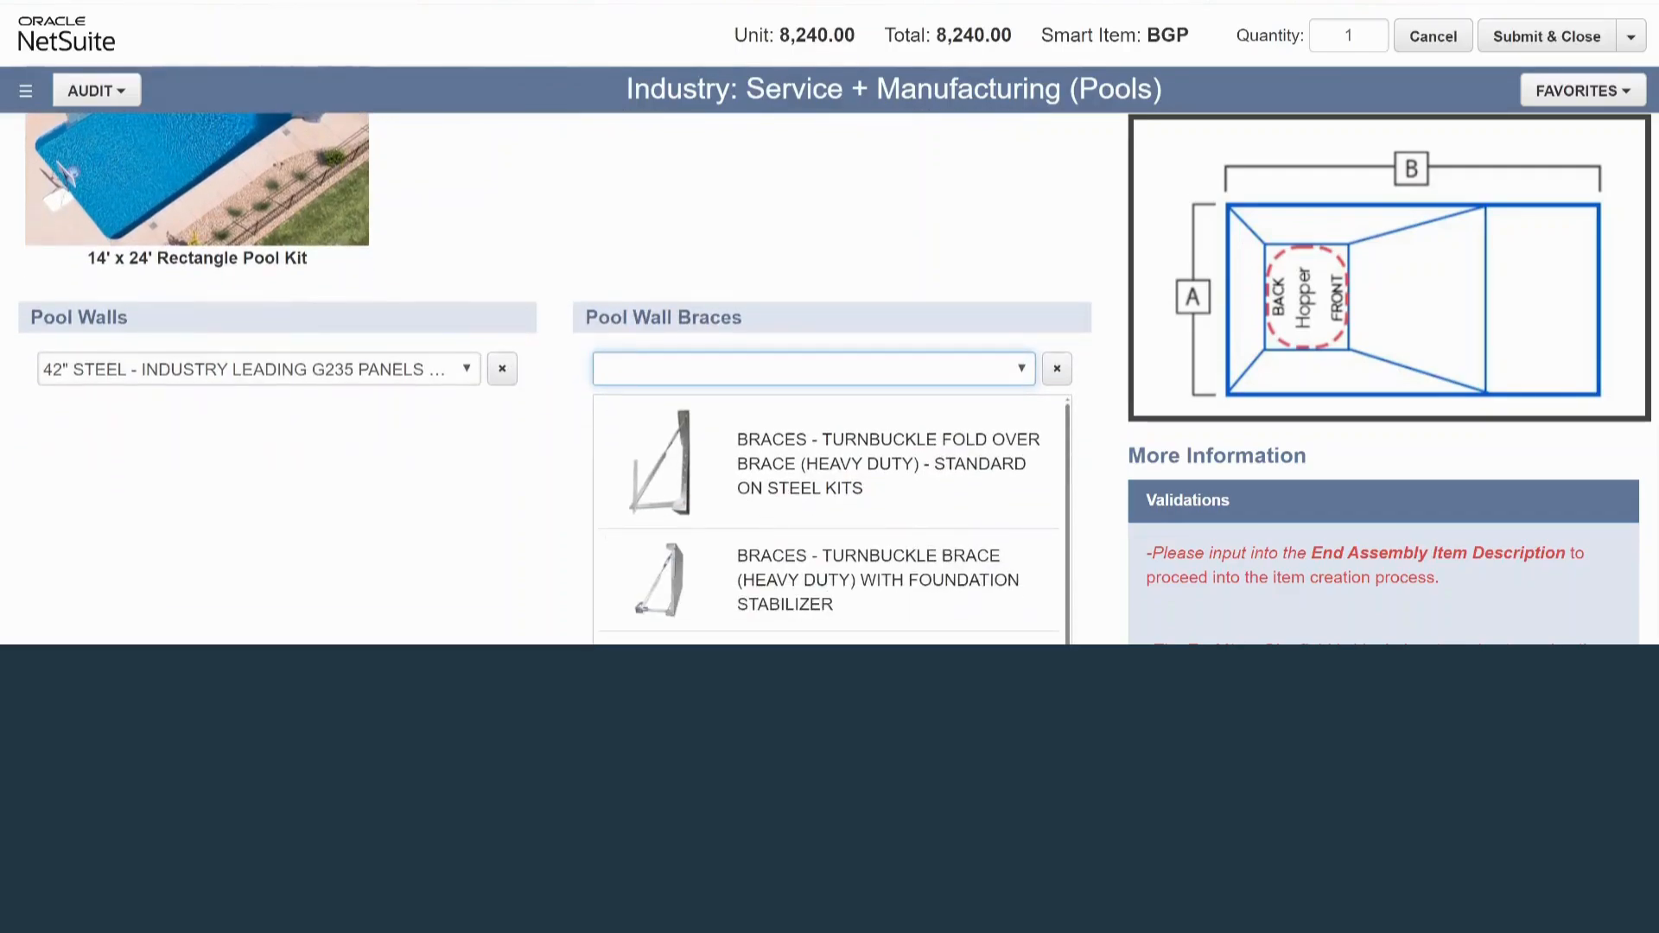
pyautogui.scroll(-1, 830, 450)
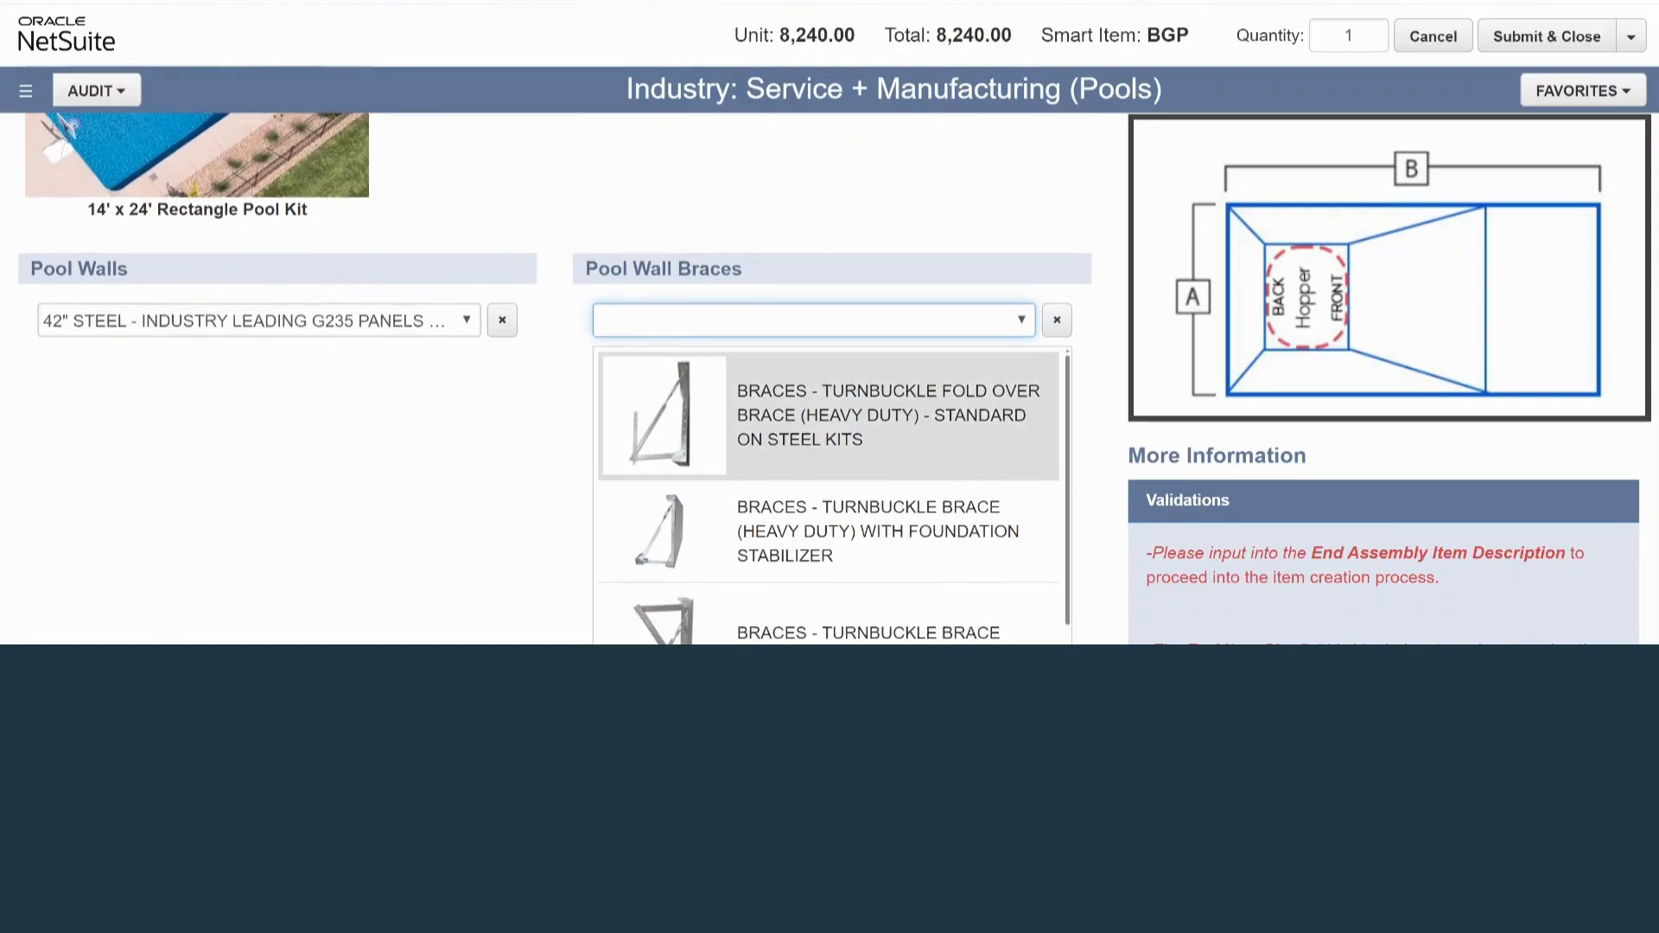
pyautogui.click(830, 416)
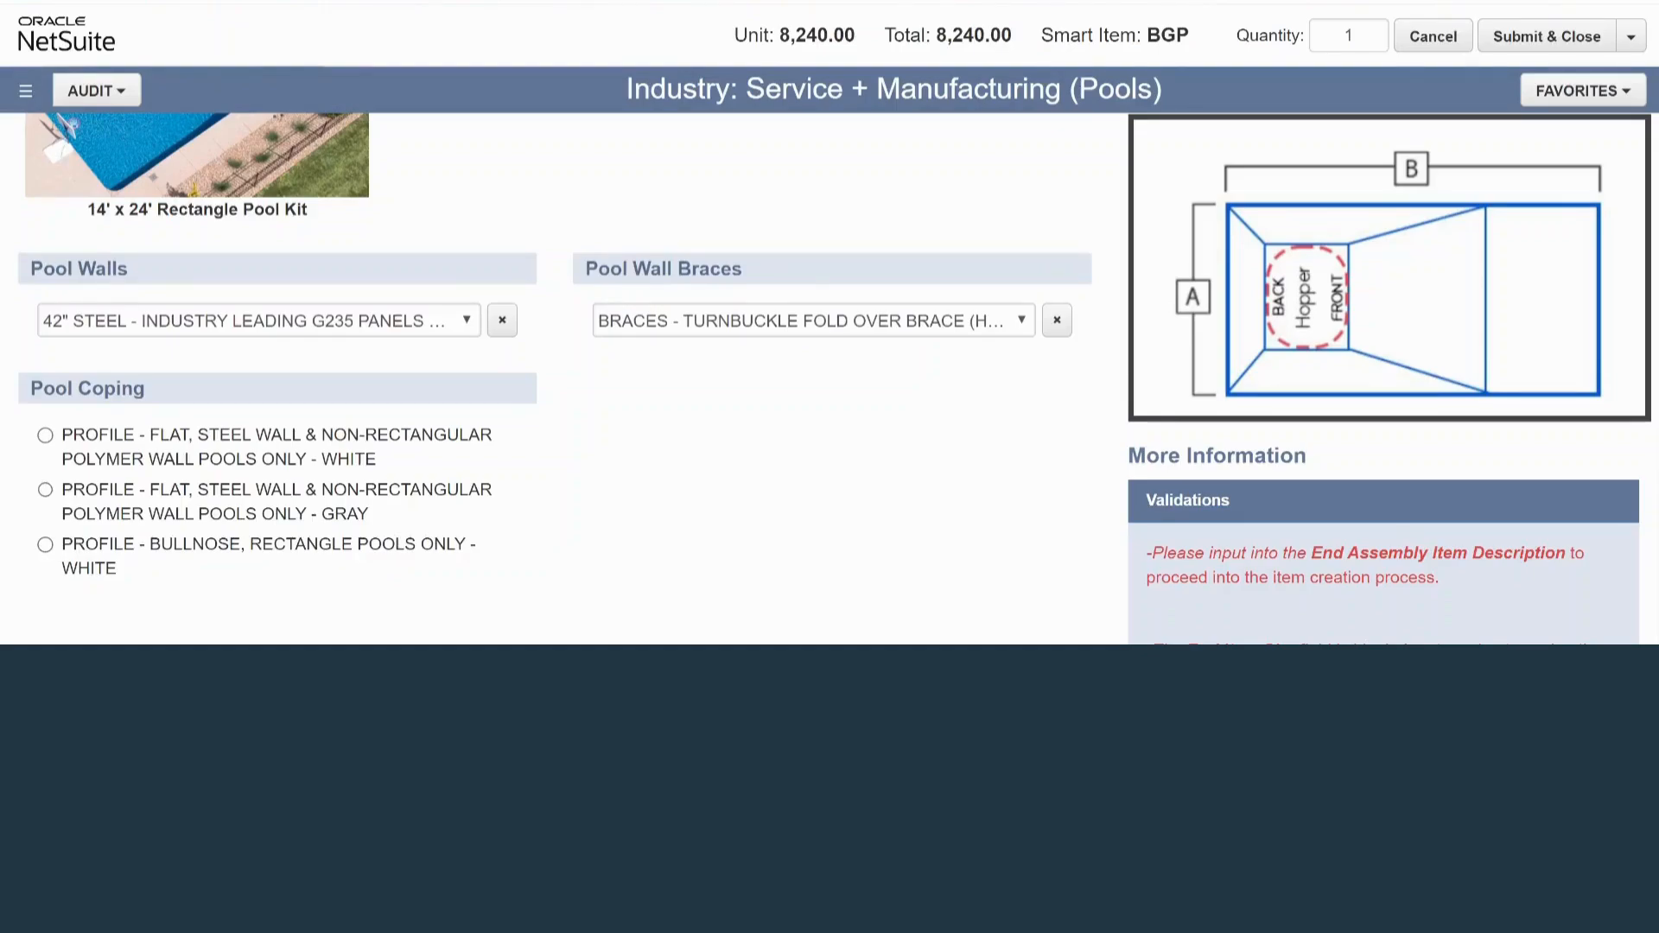
pyautogui.click(45, 436)
pyautogui.scroll(-1, 554, 380)
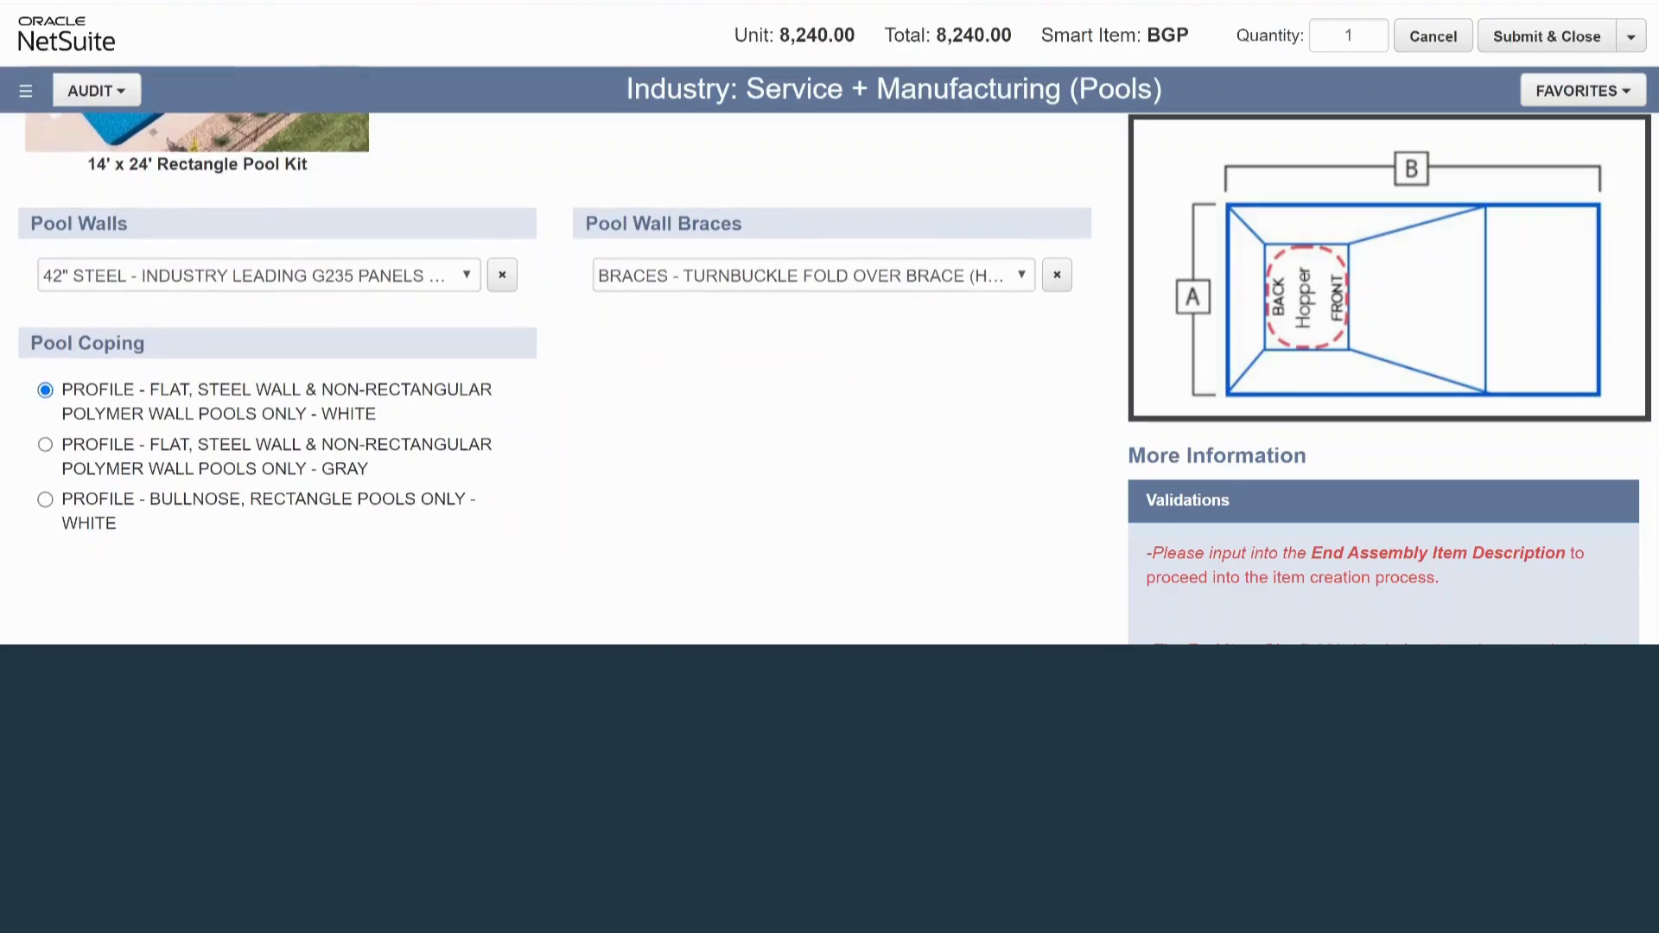
# Select the Cambridge Aquarius Inground Pool Liner as the pool's liner
pyautogui.scroll(10, 555, 381)
pyautogui.scroll(2, 555, 380)
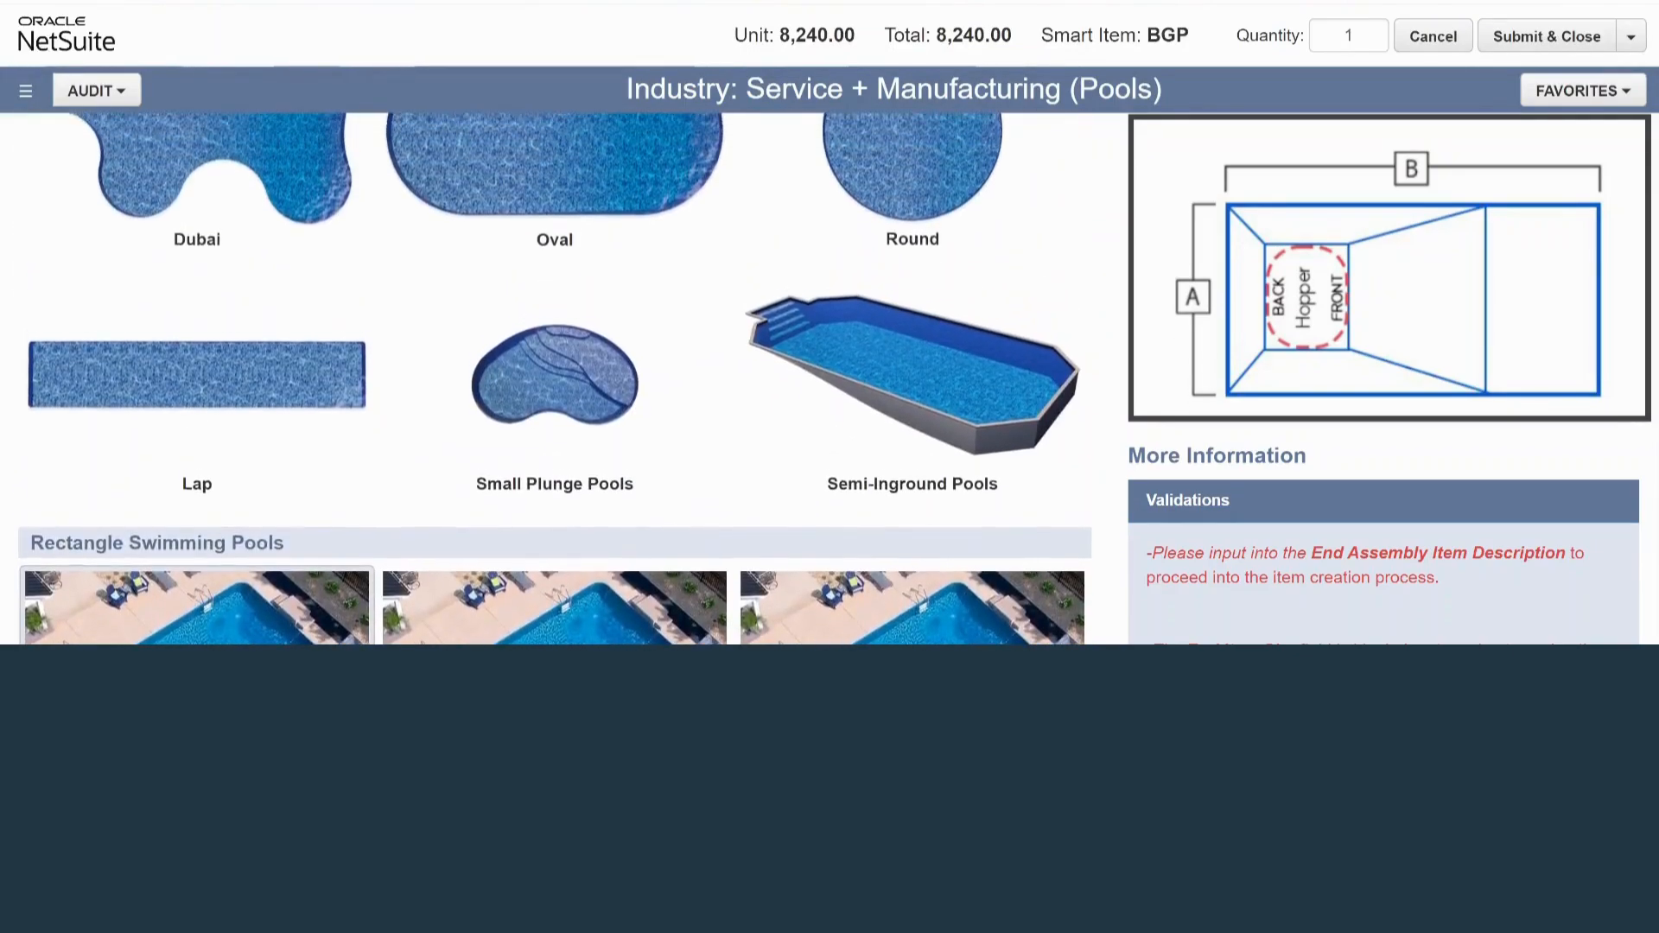
pyautogui.scroll(15, 555, 380)
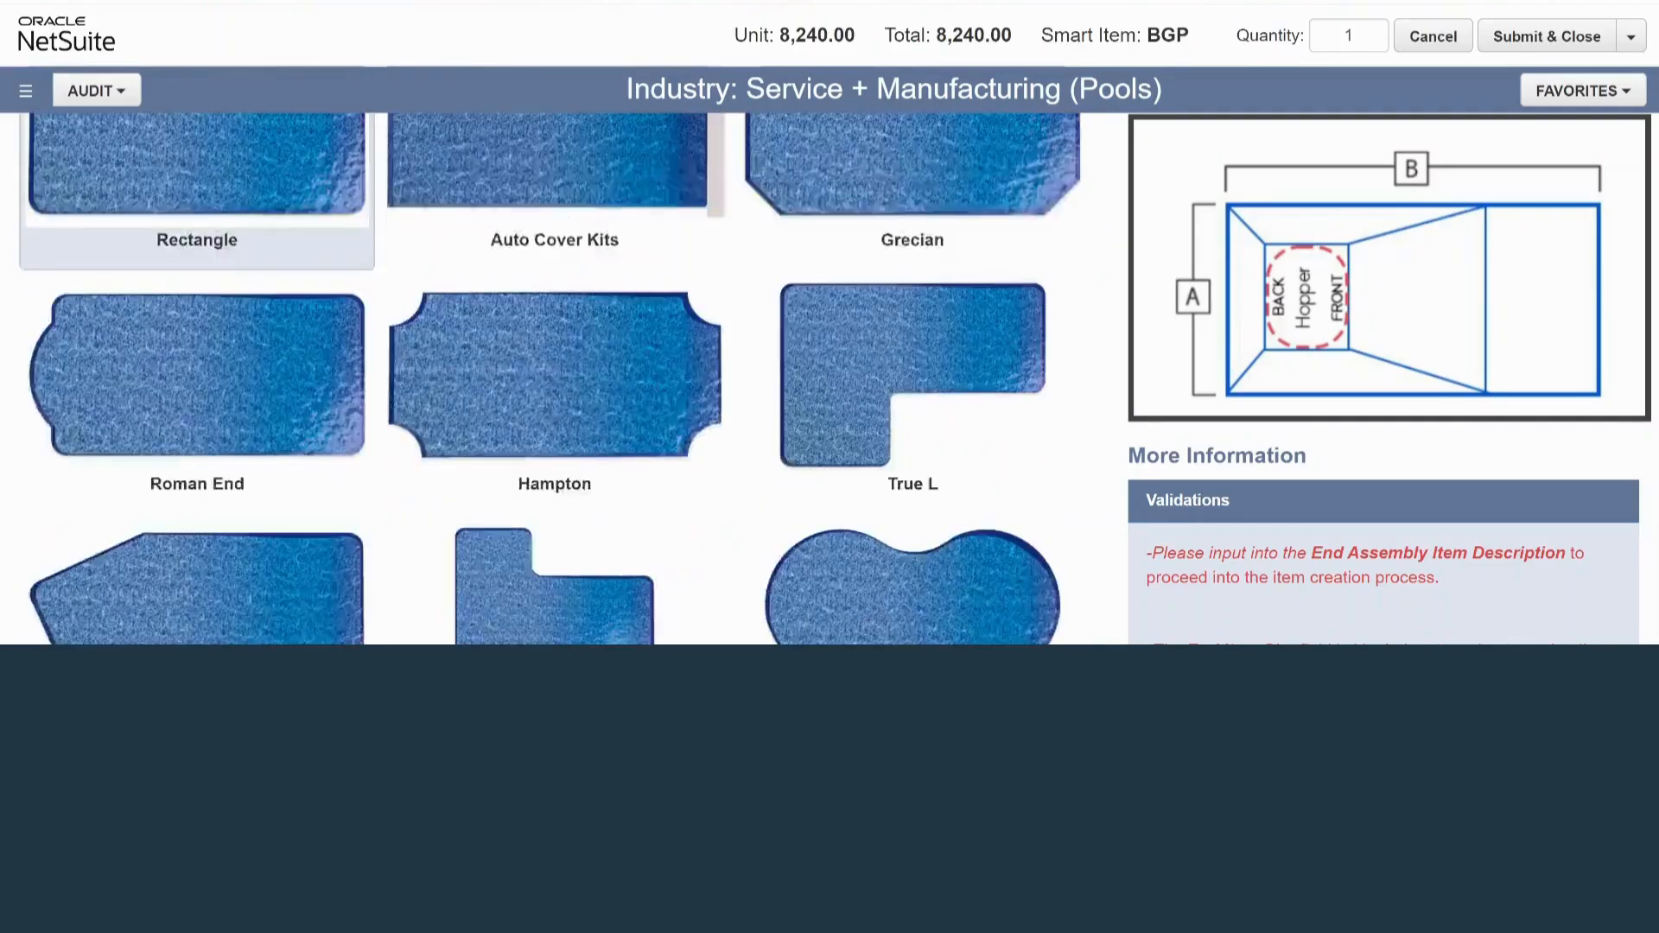
pyautogui.click(230, 138)
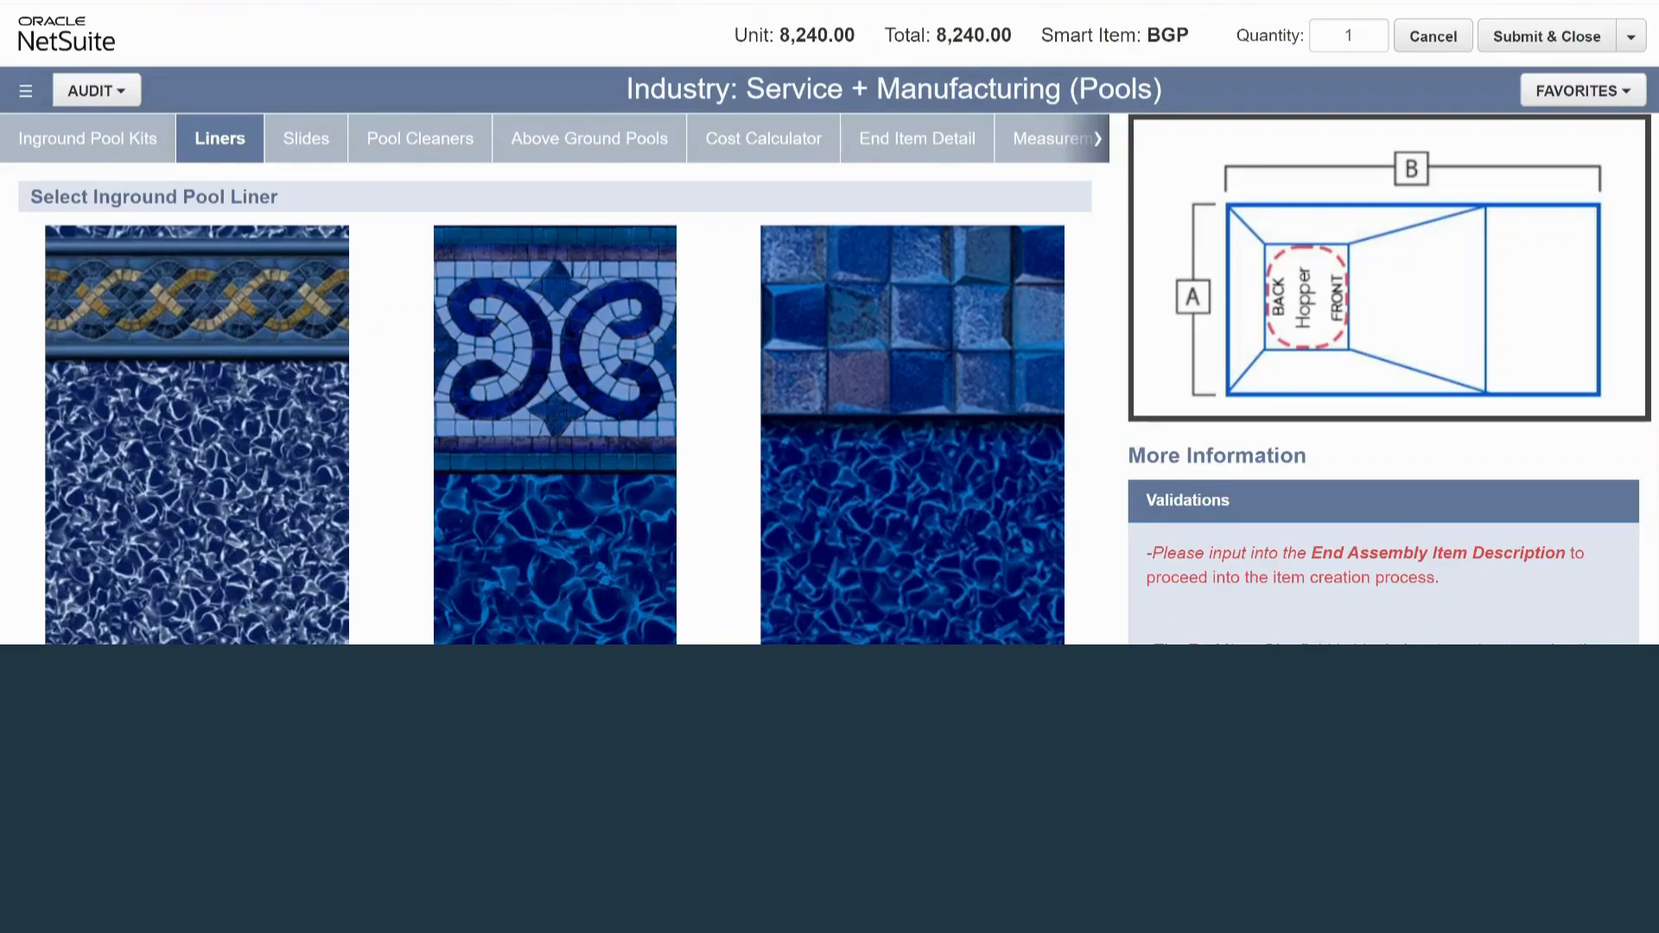
pyautogui.scroll(-5, 555, 379)
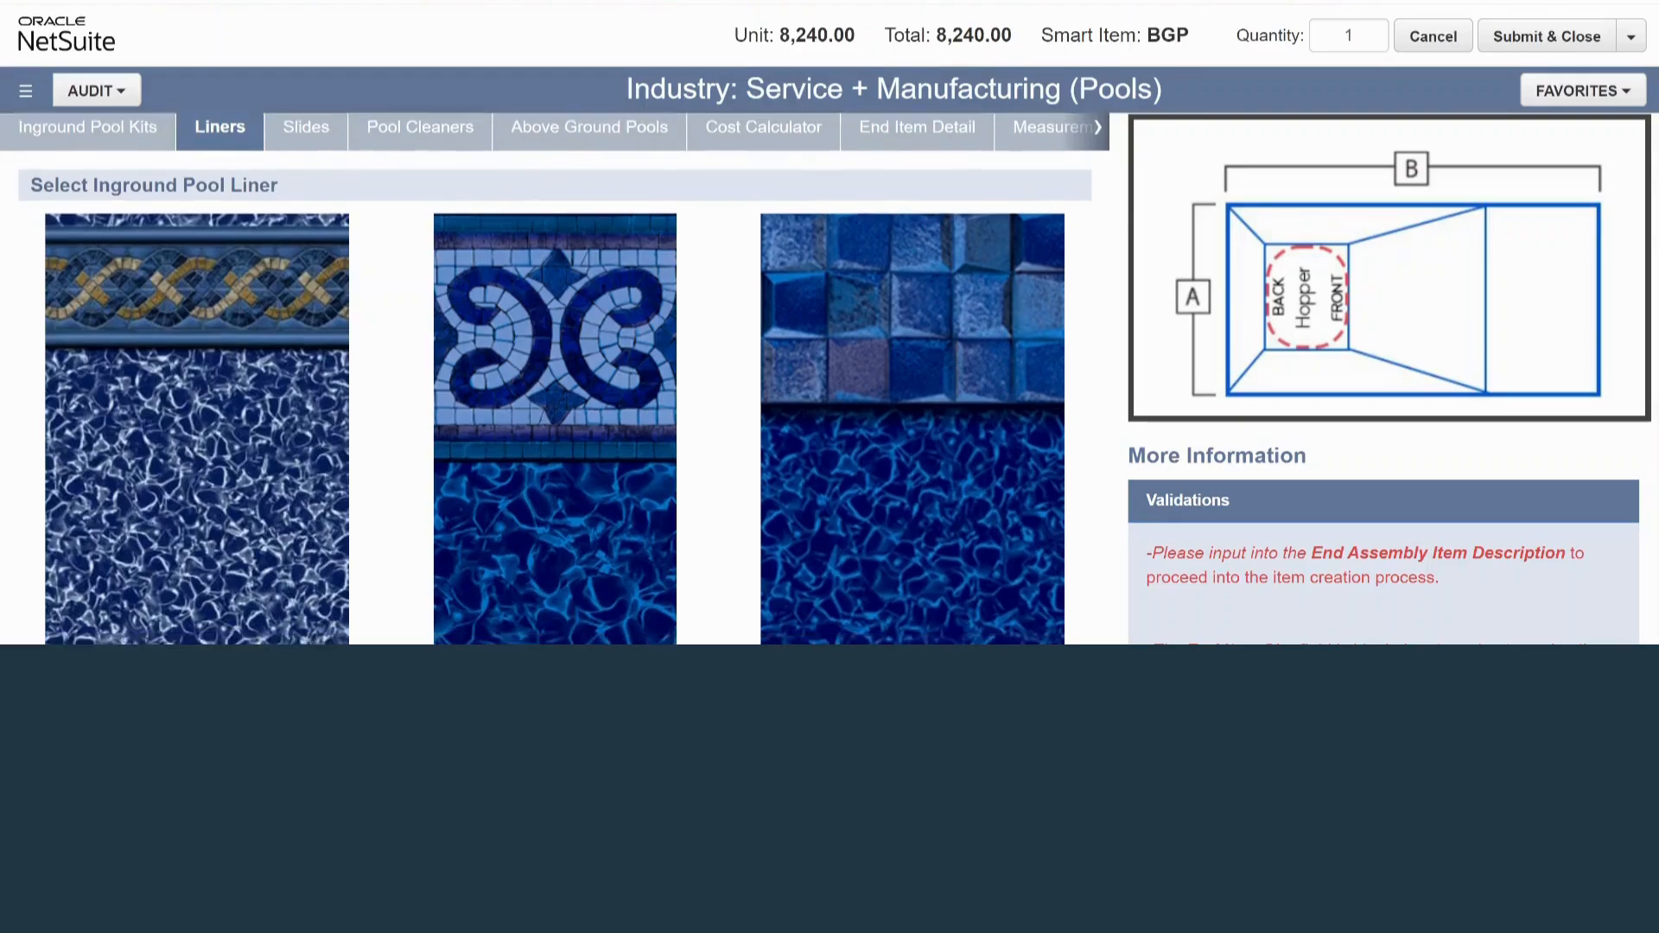
pyautogui.scroll(5, 555, 379)
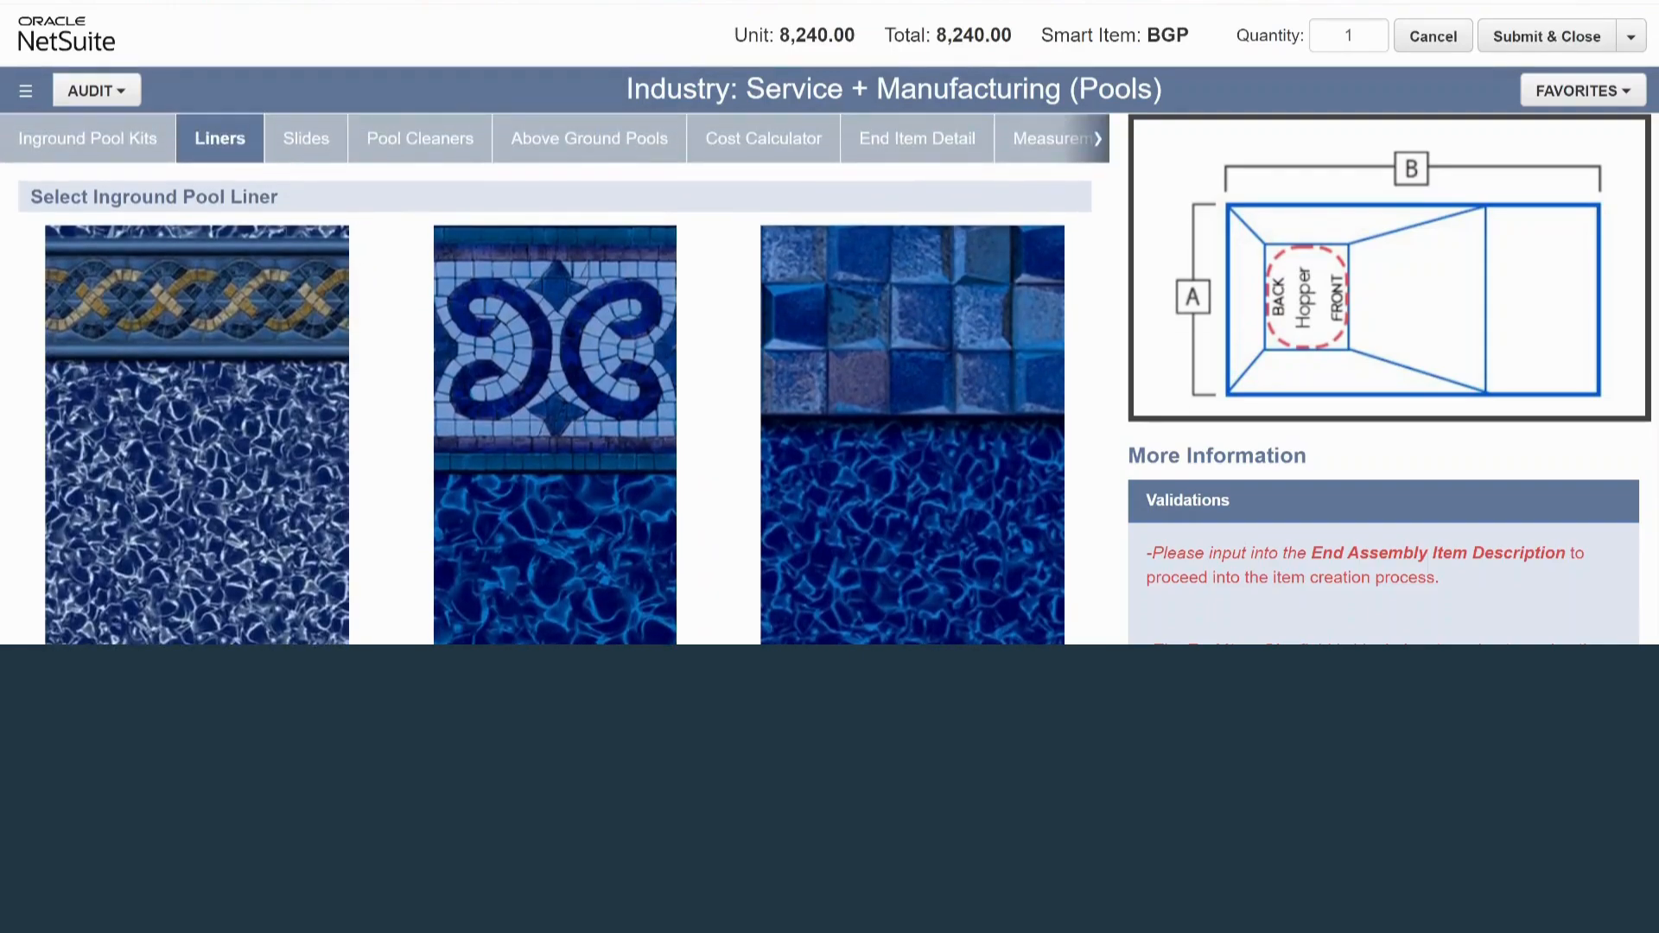
pyautogui.scroll(-5, 555, 378)
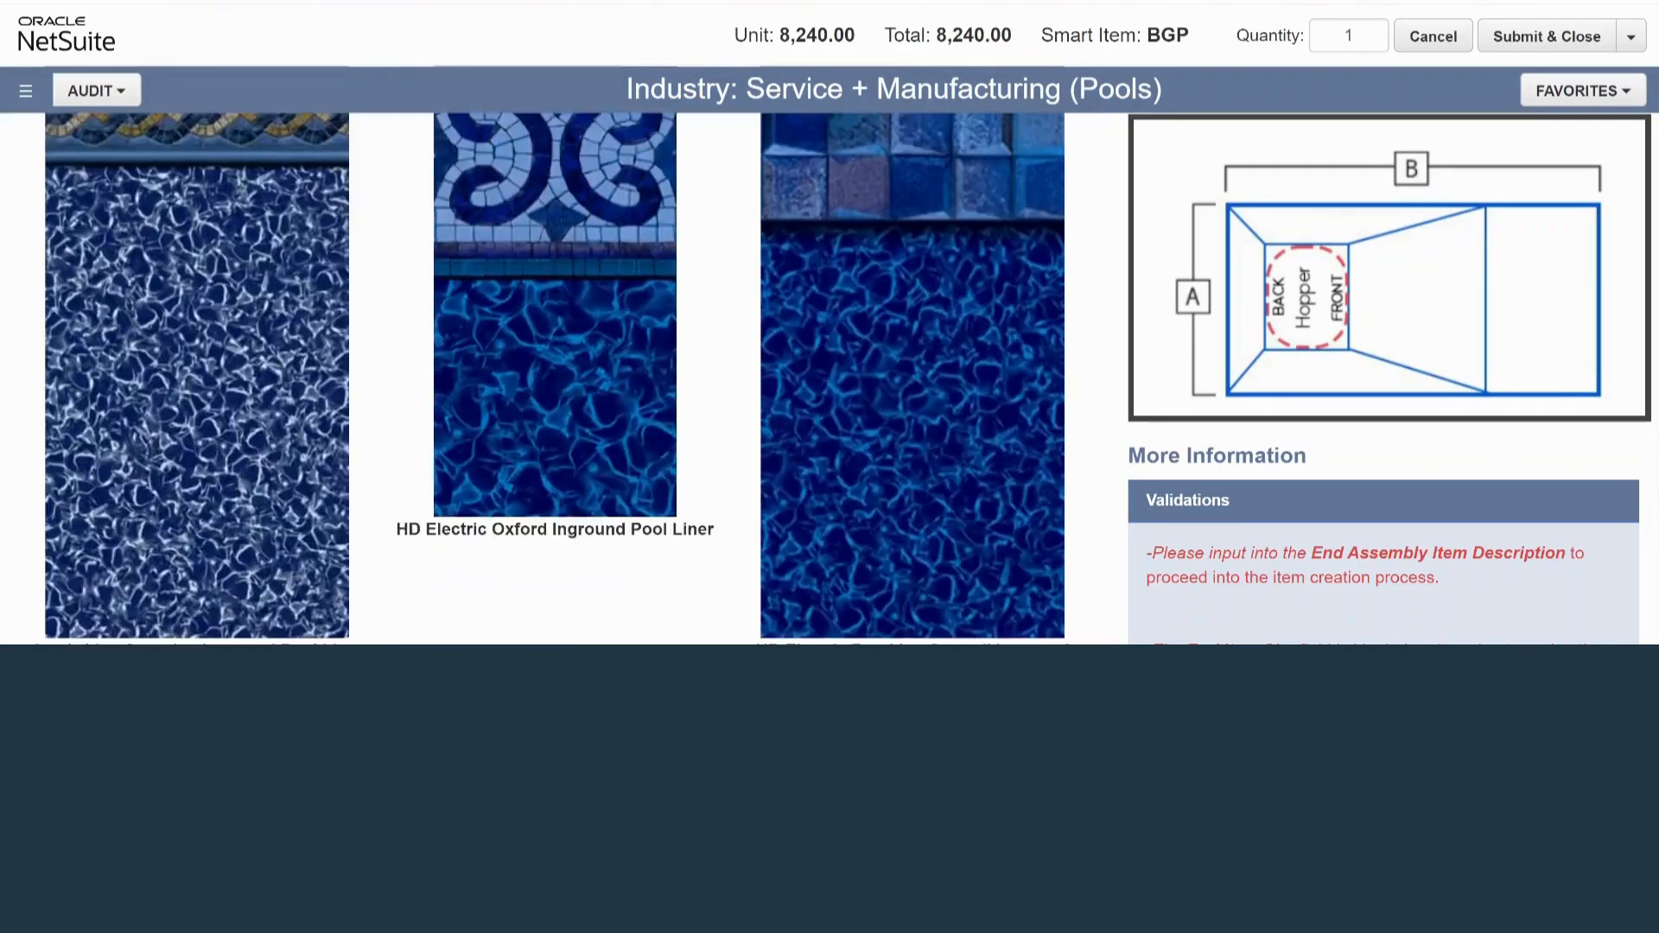
pyautogui.click(197, 345)
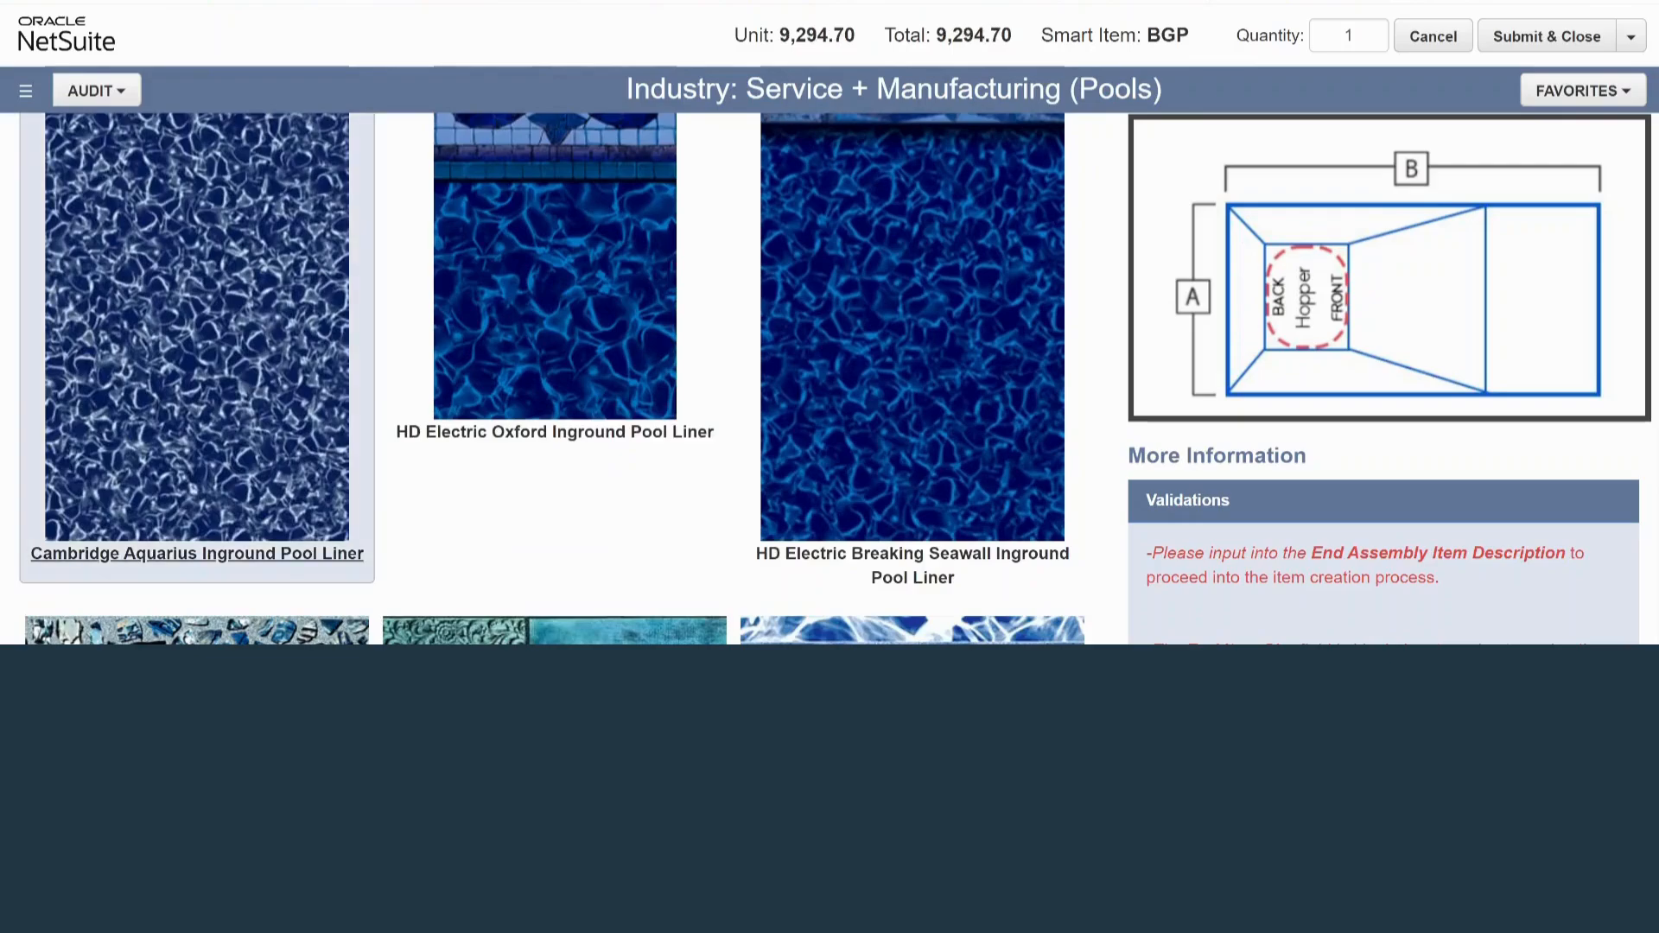
# Fill the liner info with size 12' x 20, 20 Mil, shallow depth Between 3'3" & 3'5" and deep end Up To 8'6" Deep
pyautogui.scroll(-4, 197, 346)
pyautogui.scroll(-4, 555, 379)
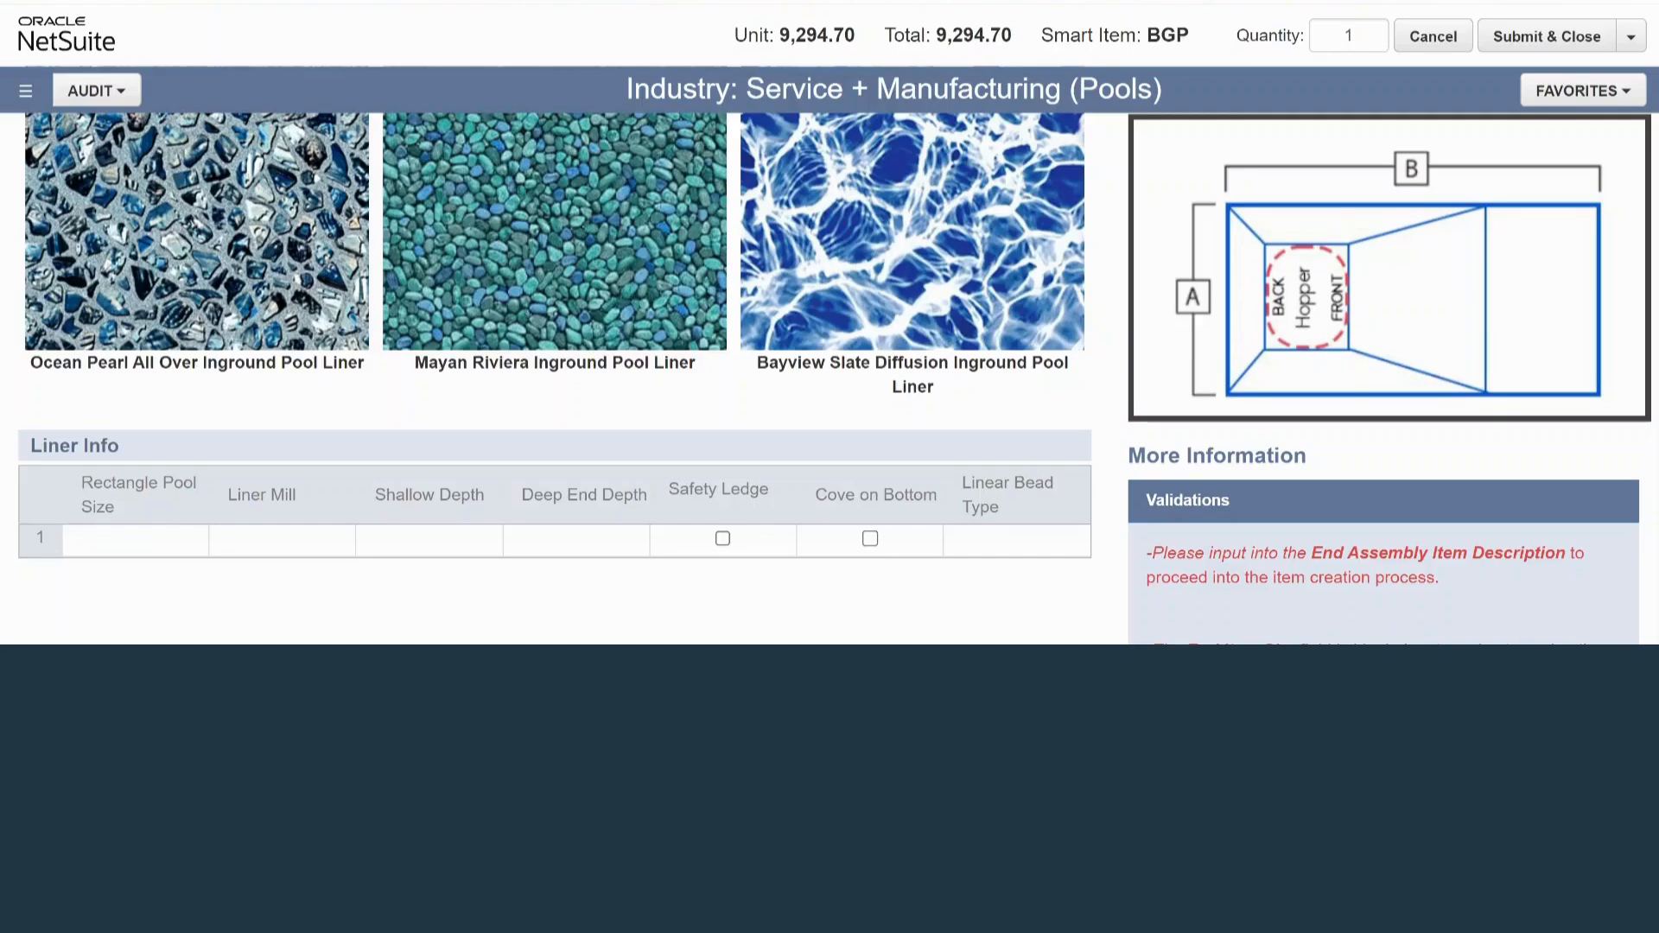
pyautogui.click(136, 541)
pyautogui.click(192, 542)
pyautogui.click(101, 573)
pyautogui.click(302, 541)
pyautogui.click(340, 541)
pyautogui.click(247, 571)
pyautogui.click(430, 541)
pyautogui.click(487, 541)
pyautogui.click(429, 571)
pyautogui.click(576, 541)
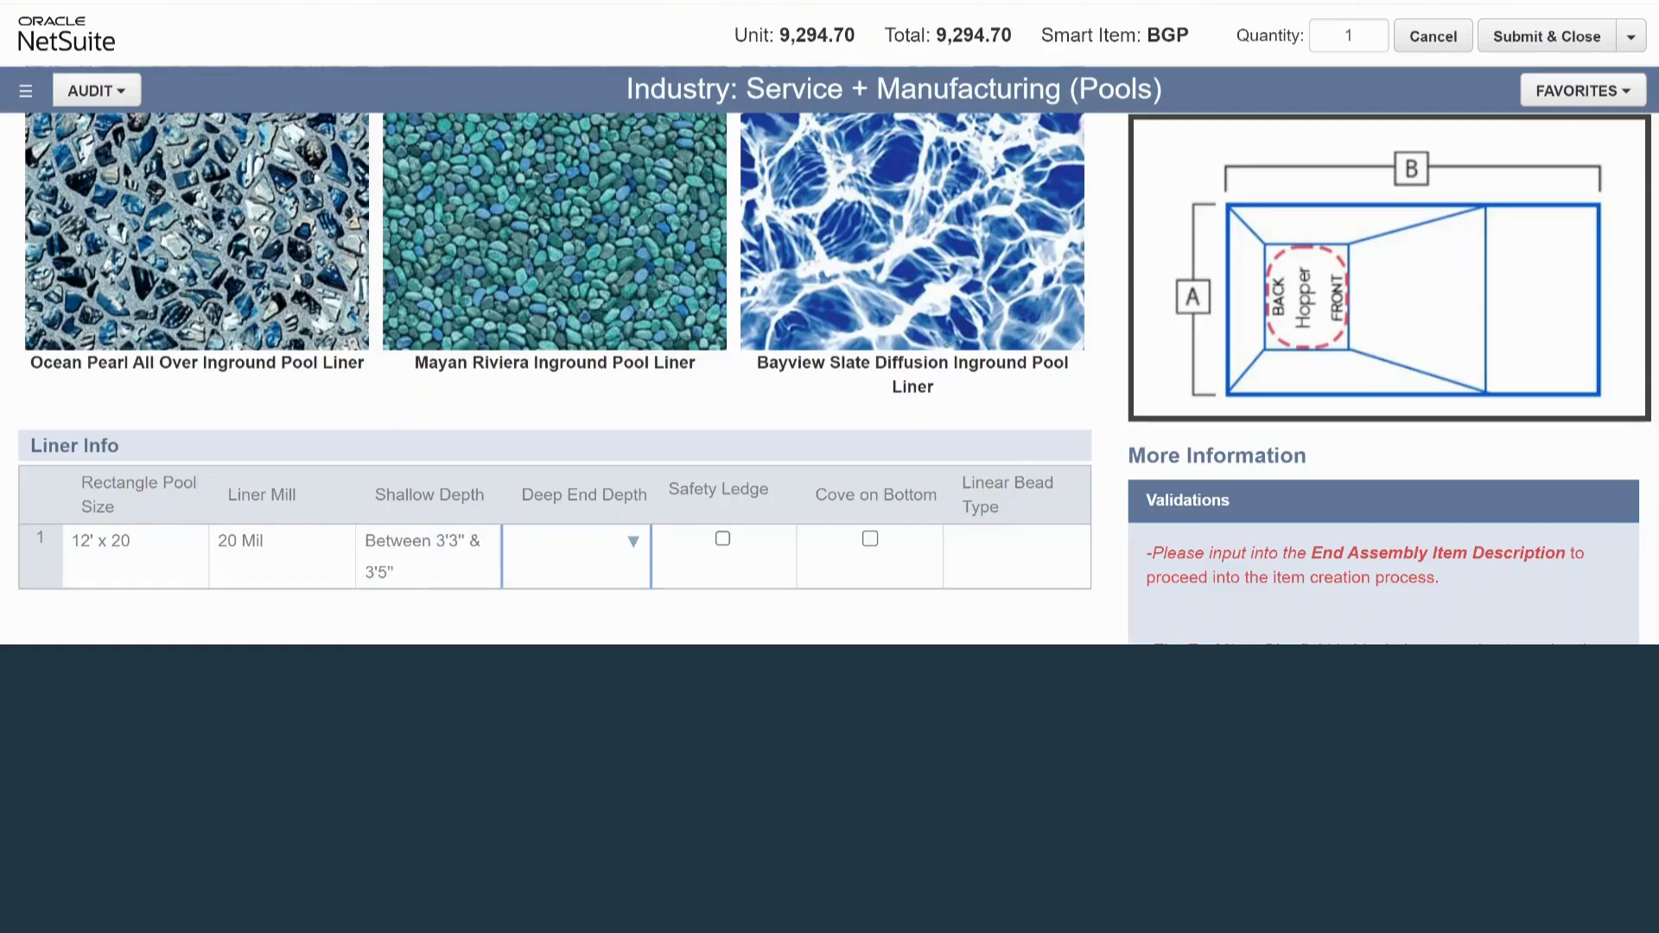
pyautogui.click(633, 541)
pyautogui.click(576, 572)
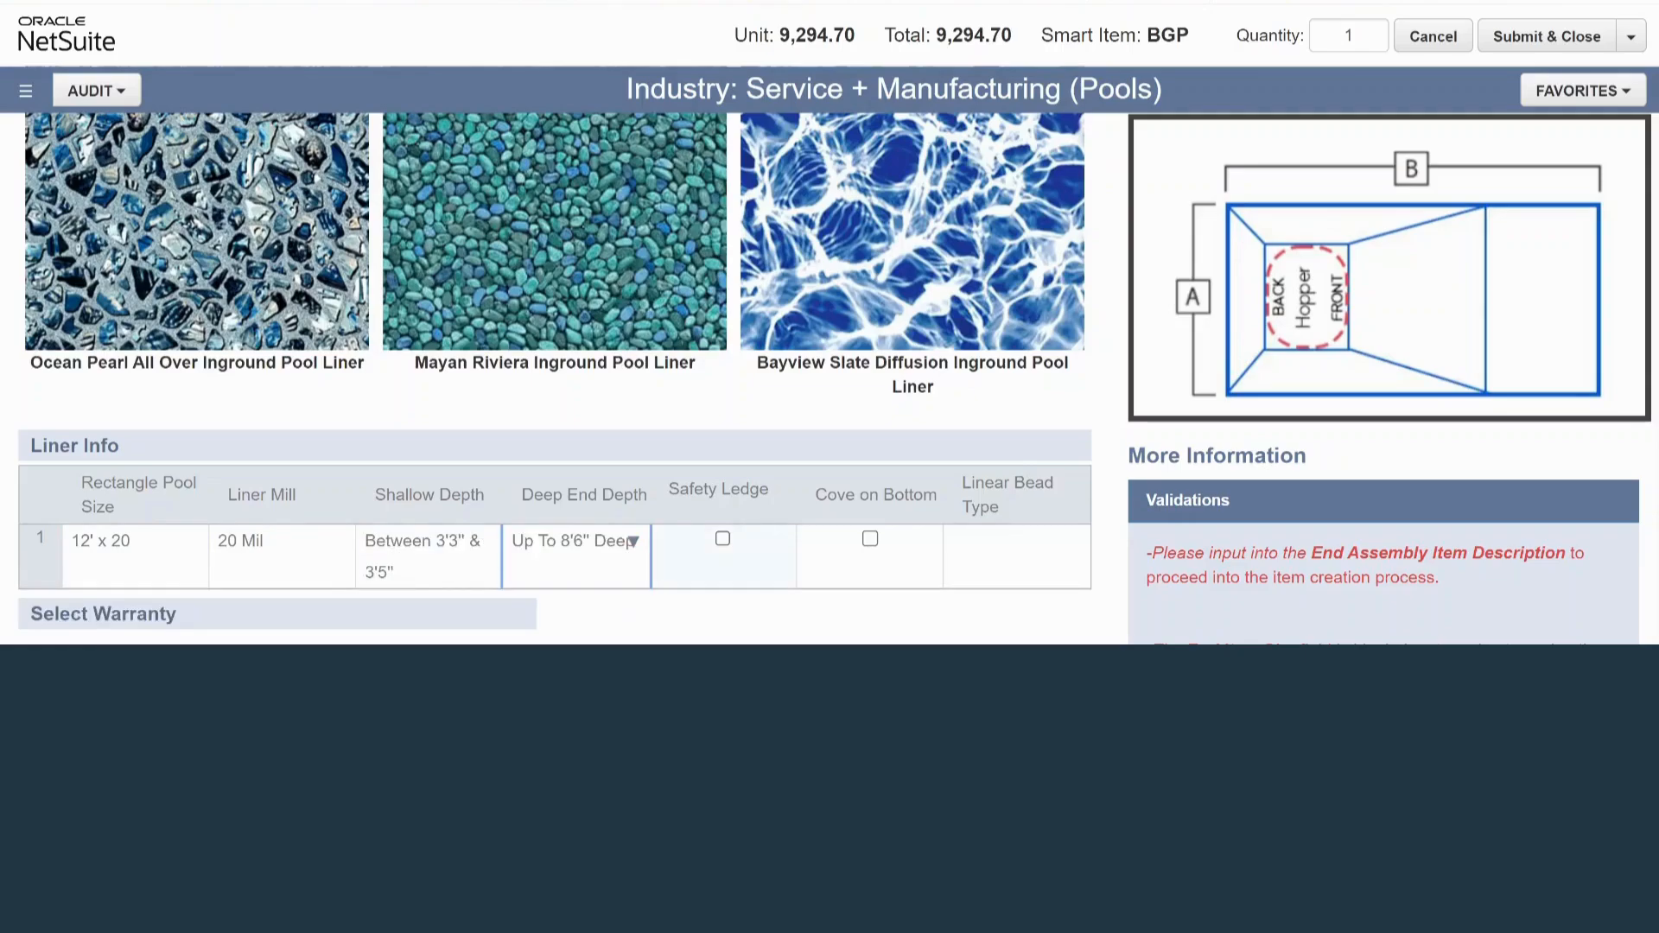
# Enable the liner's Safety Ledge and Cove on Bottom options and set its bead type to Standard
pyautogui.click(722, 538)
pyautogui.click(870, 538)
pyautogui.click(1015, 541)
pyautogui.click(1075, 541)
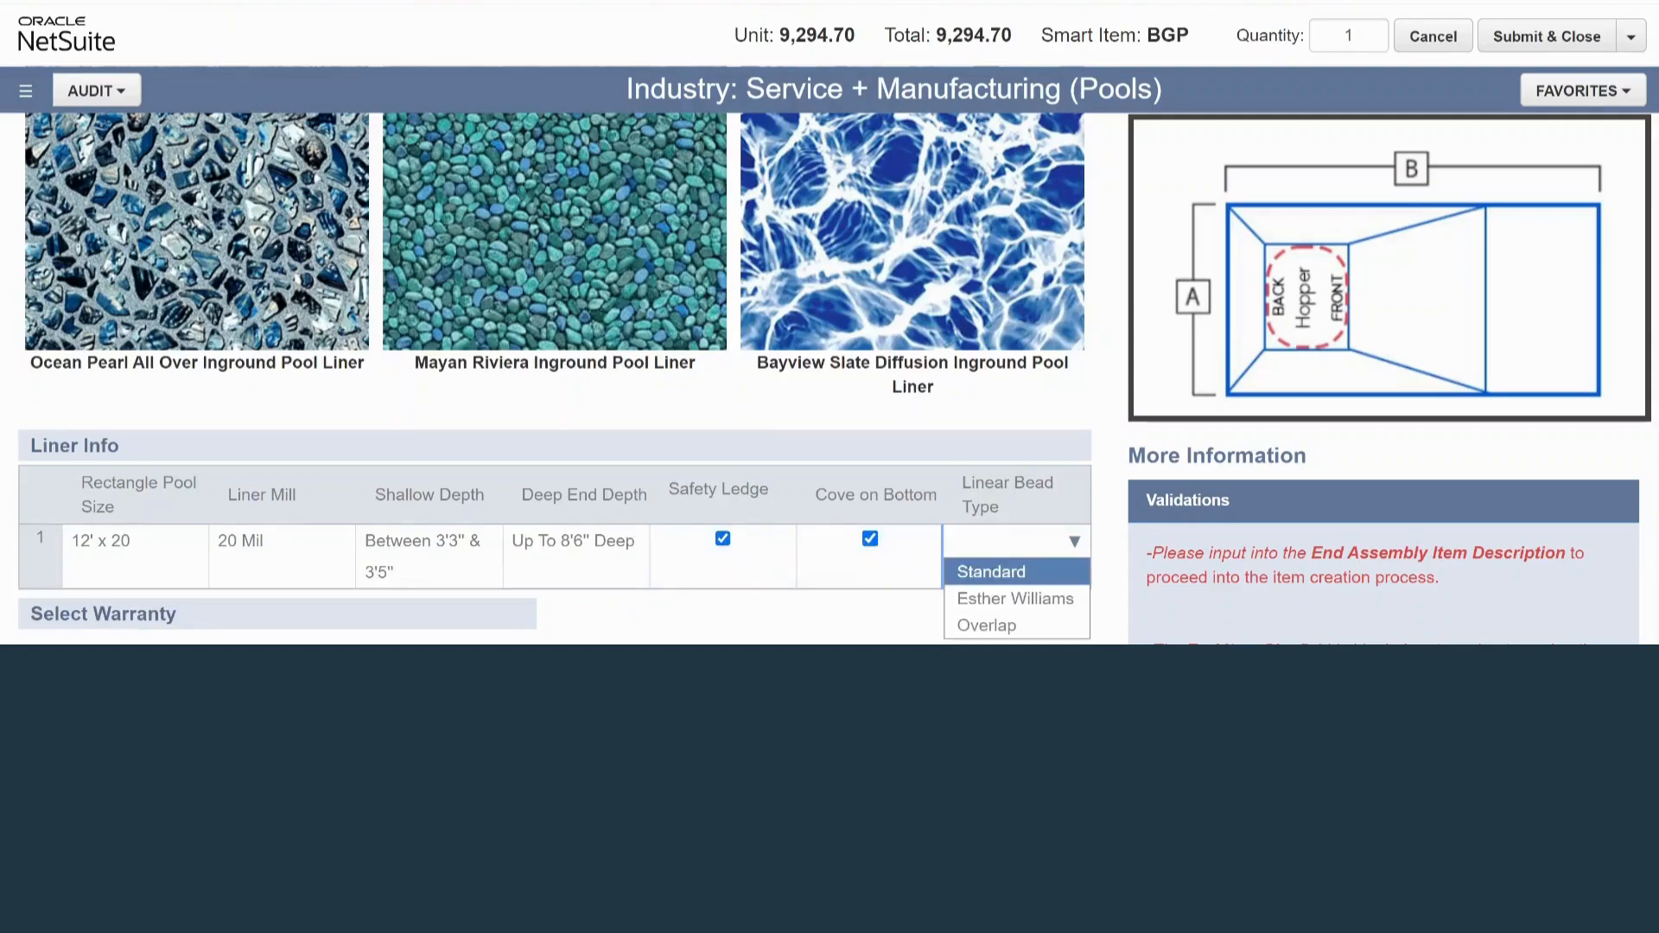
pyautogui.click(1016, 573)
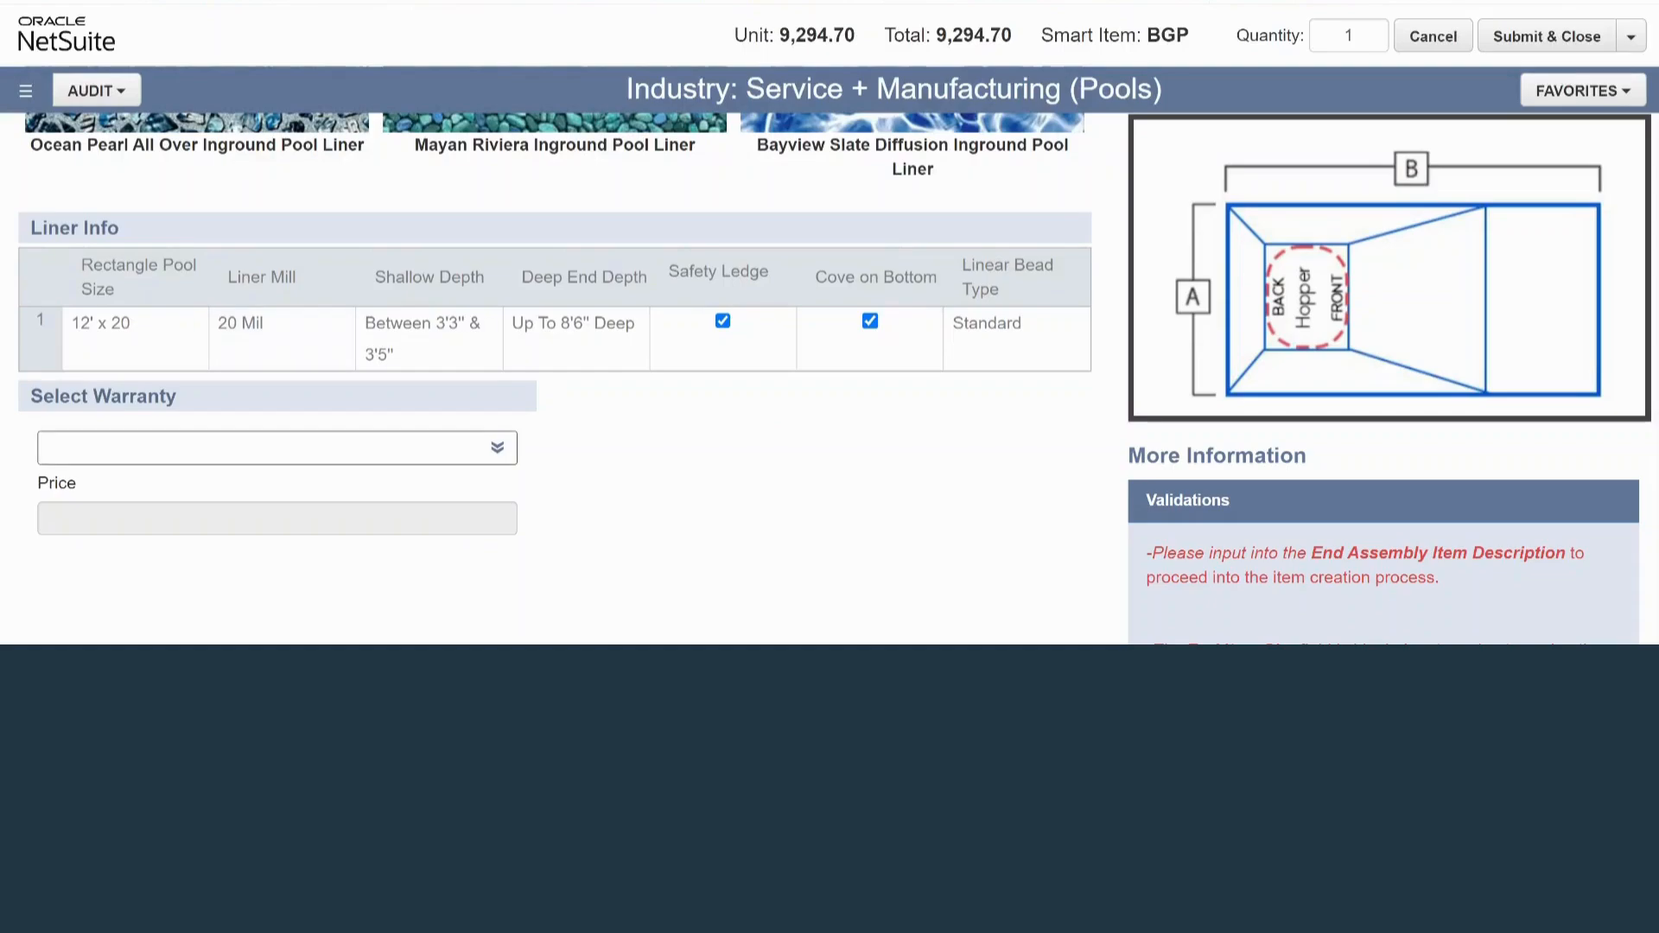
# Add the Warranty Item to the liner and review the price summary
pyautogui.click(497, 448)
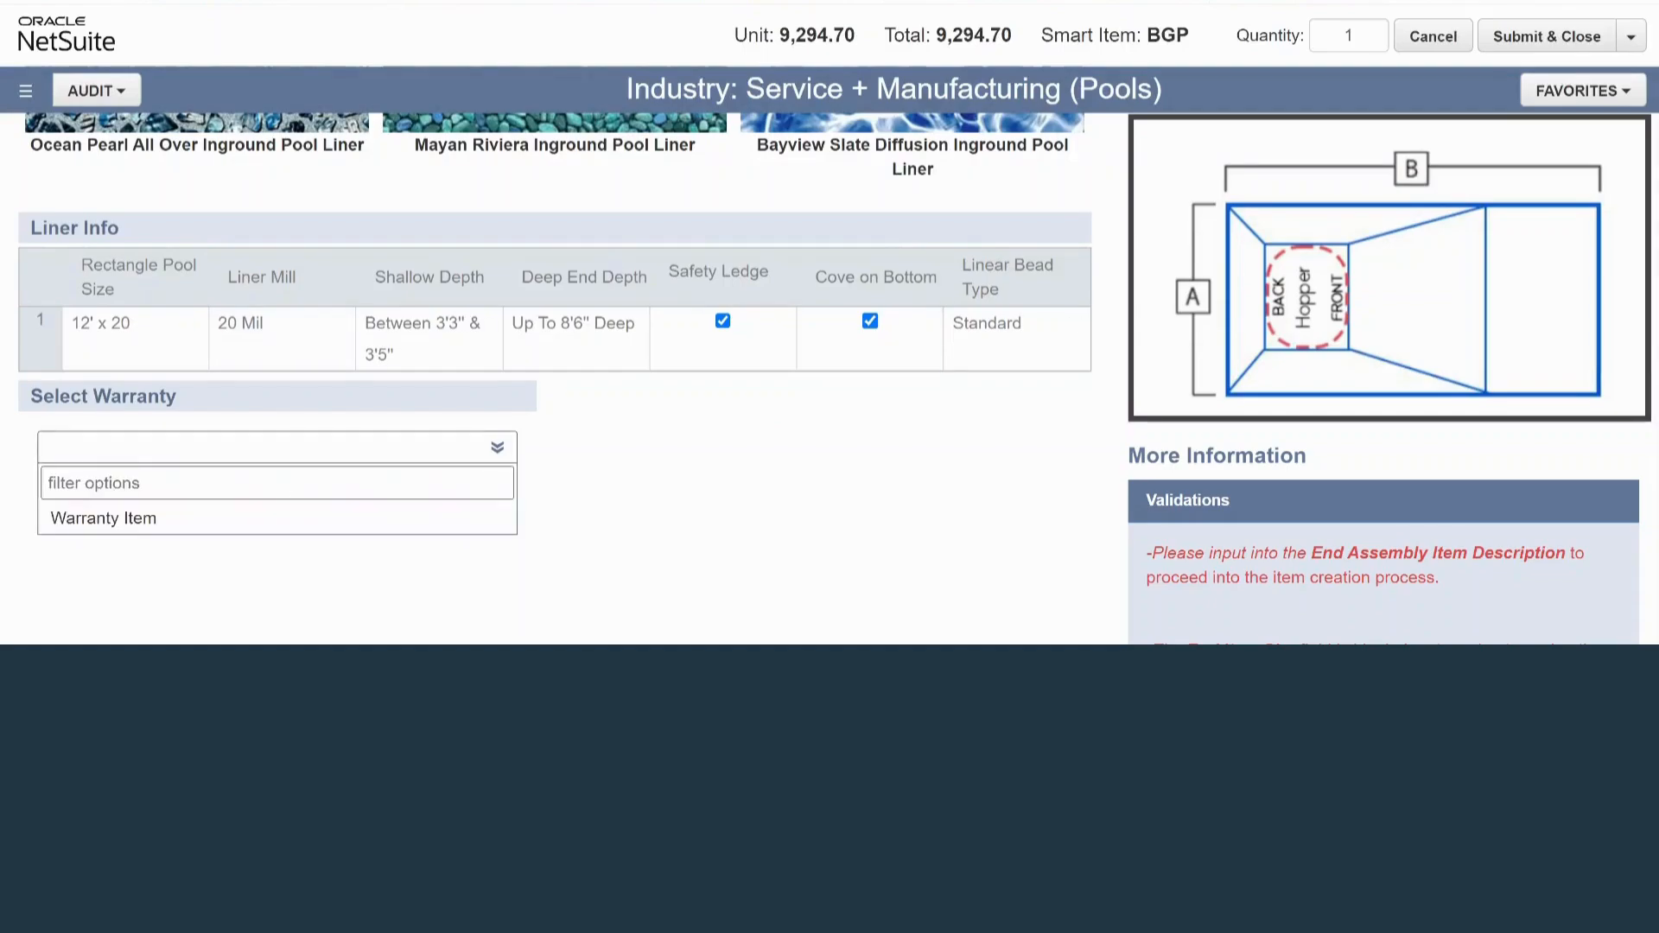
pyautogui.click(173, 519)
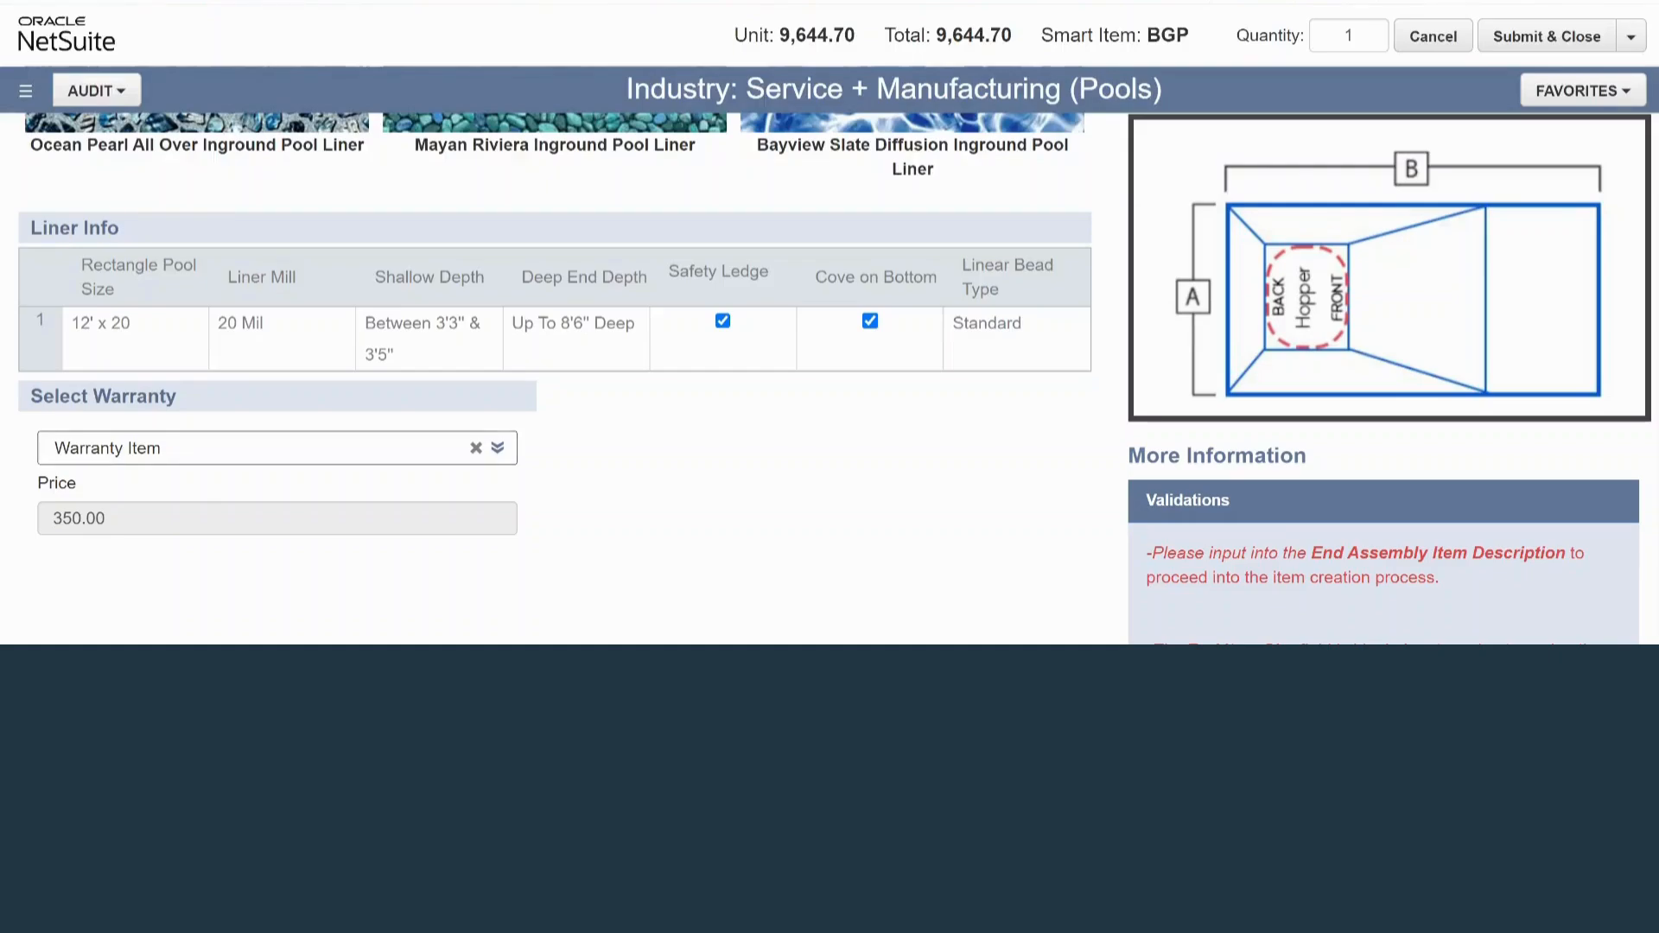
pyautogui.scroll(-7, 1382, 380)
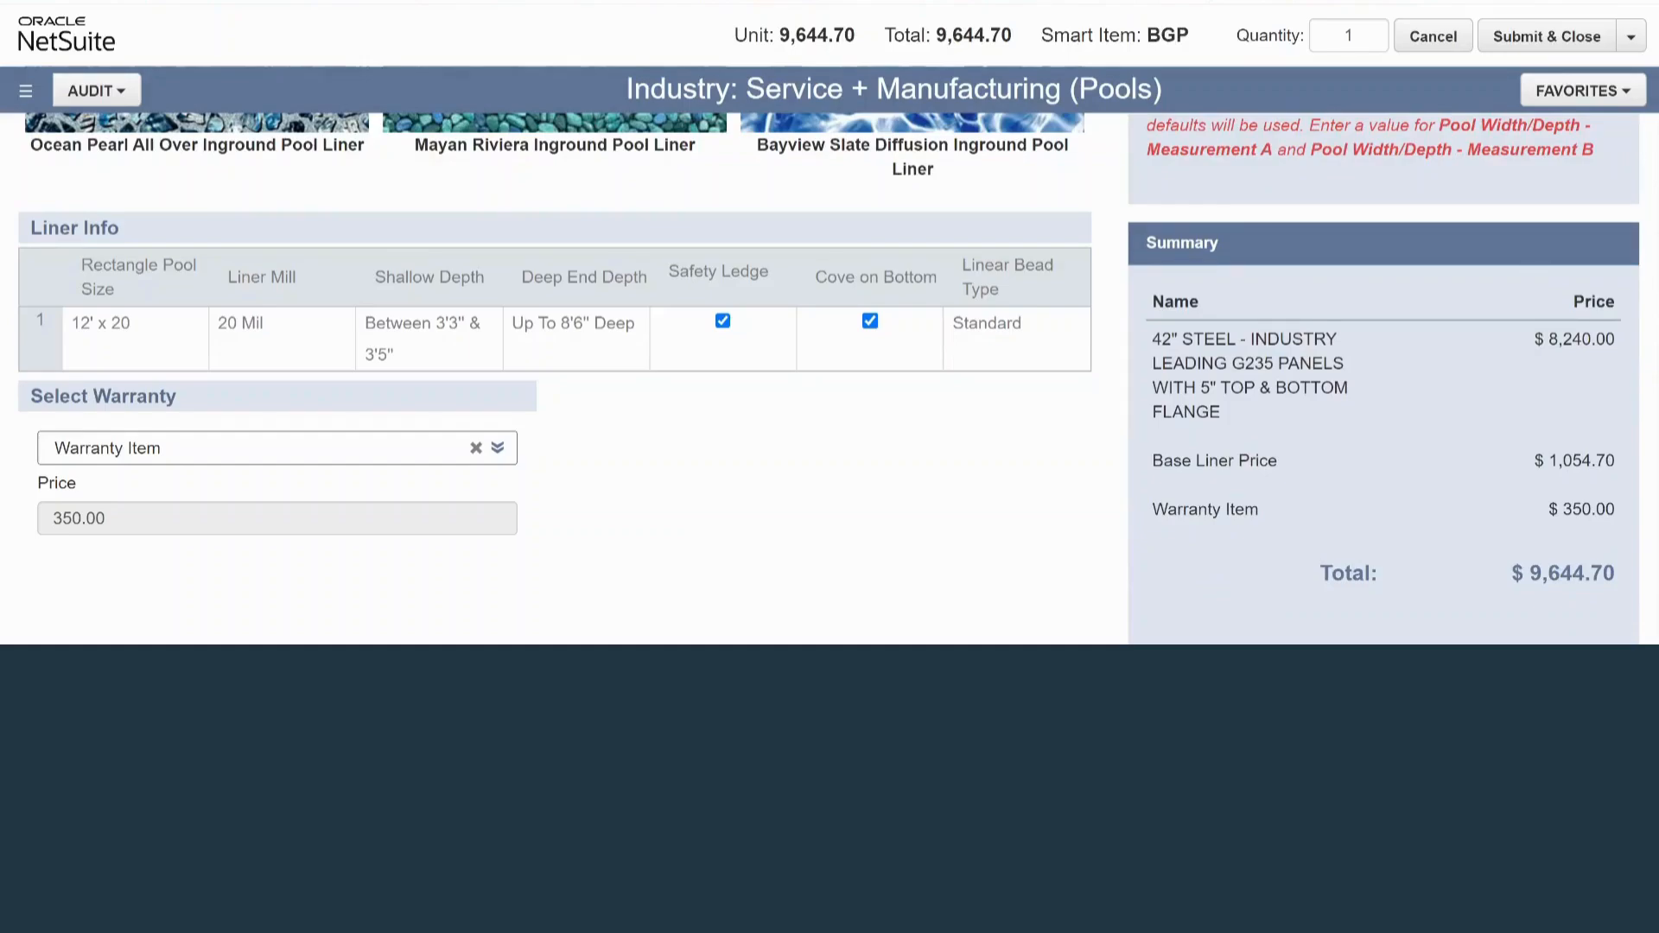
# Add the Typhoon Swimming Pool Slide to the pool configuration
pyautogui.scroll(3, 1382, 380)
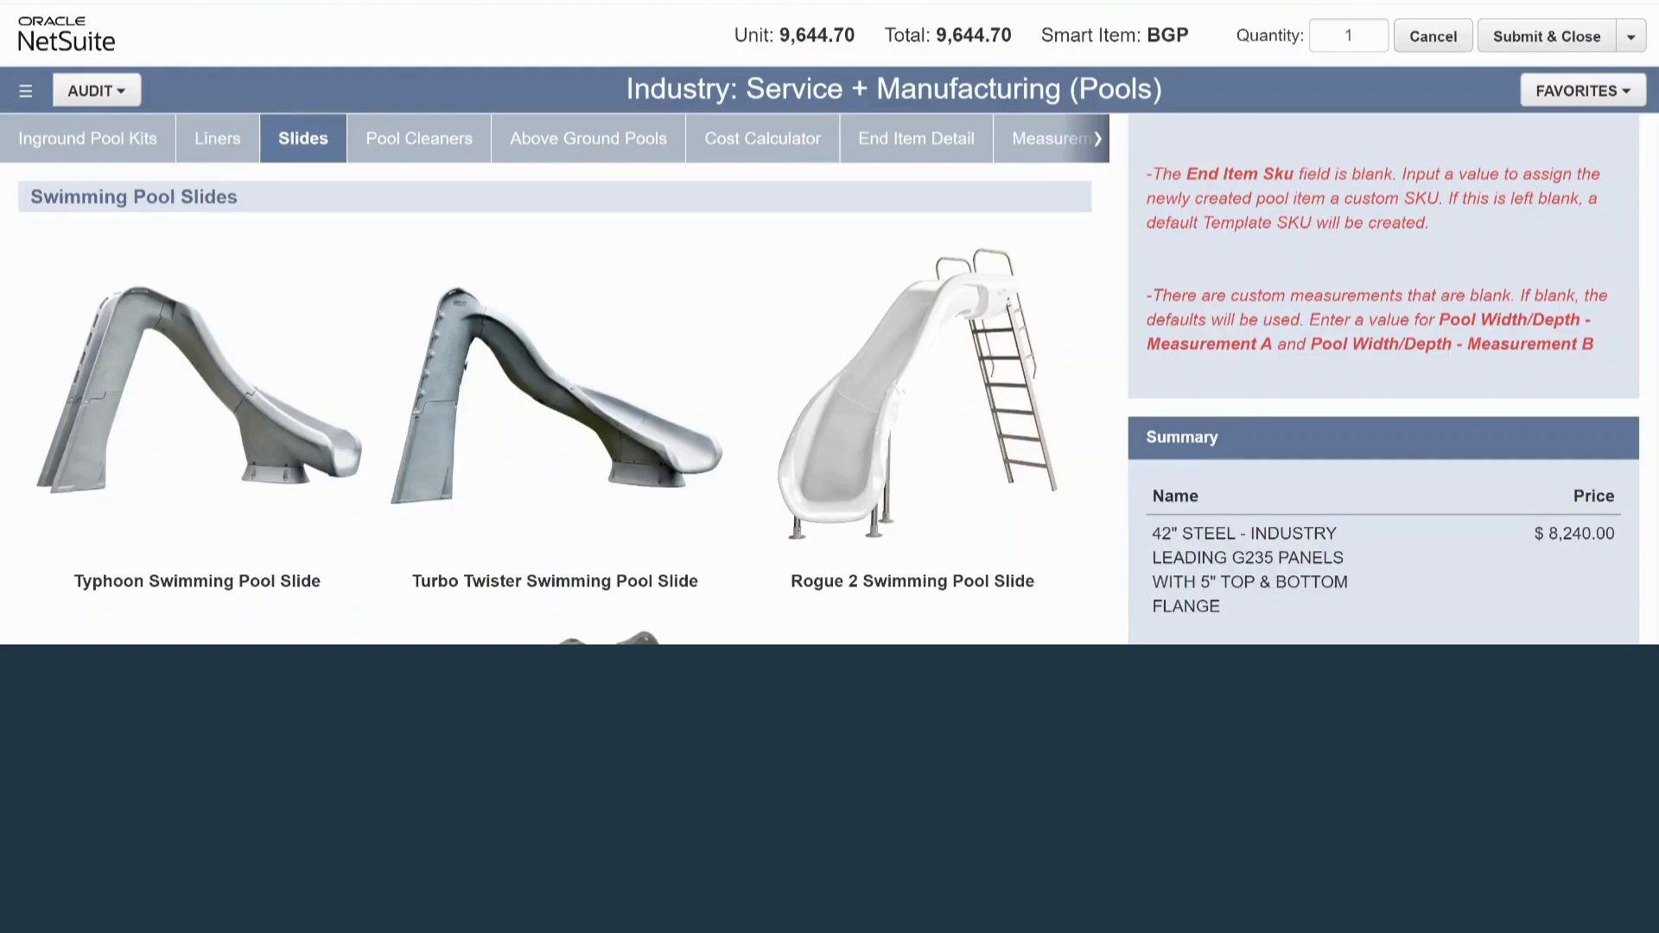
pyautogui.scroll(-1, 554, 379)
pyautogui.scroll(1, 555, 379)
pyautogui.scroll(-1, 197, 380)
pyautogui.click(197, 380)
pyautogui.scroll(-4, 197, 380)
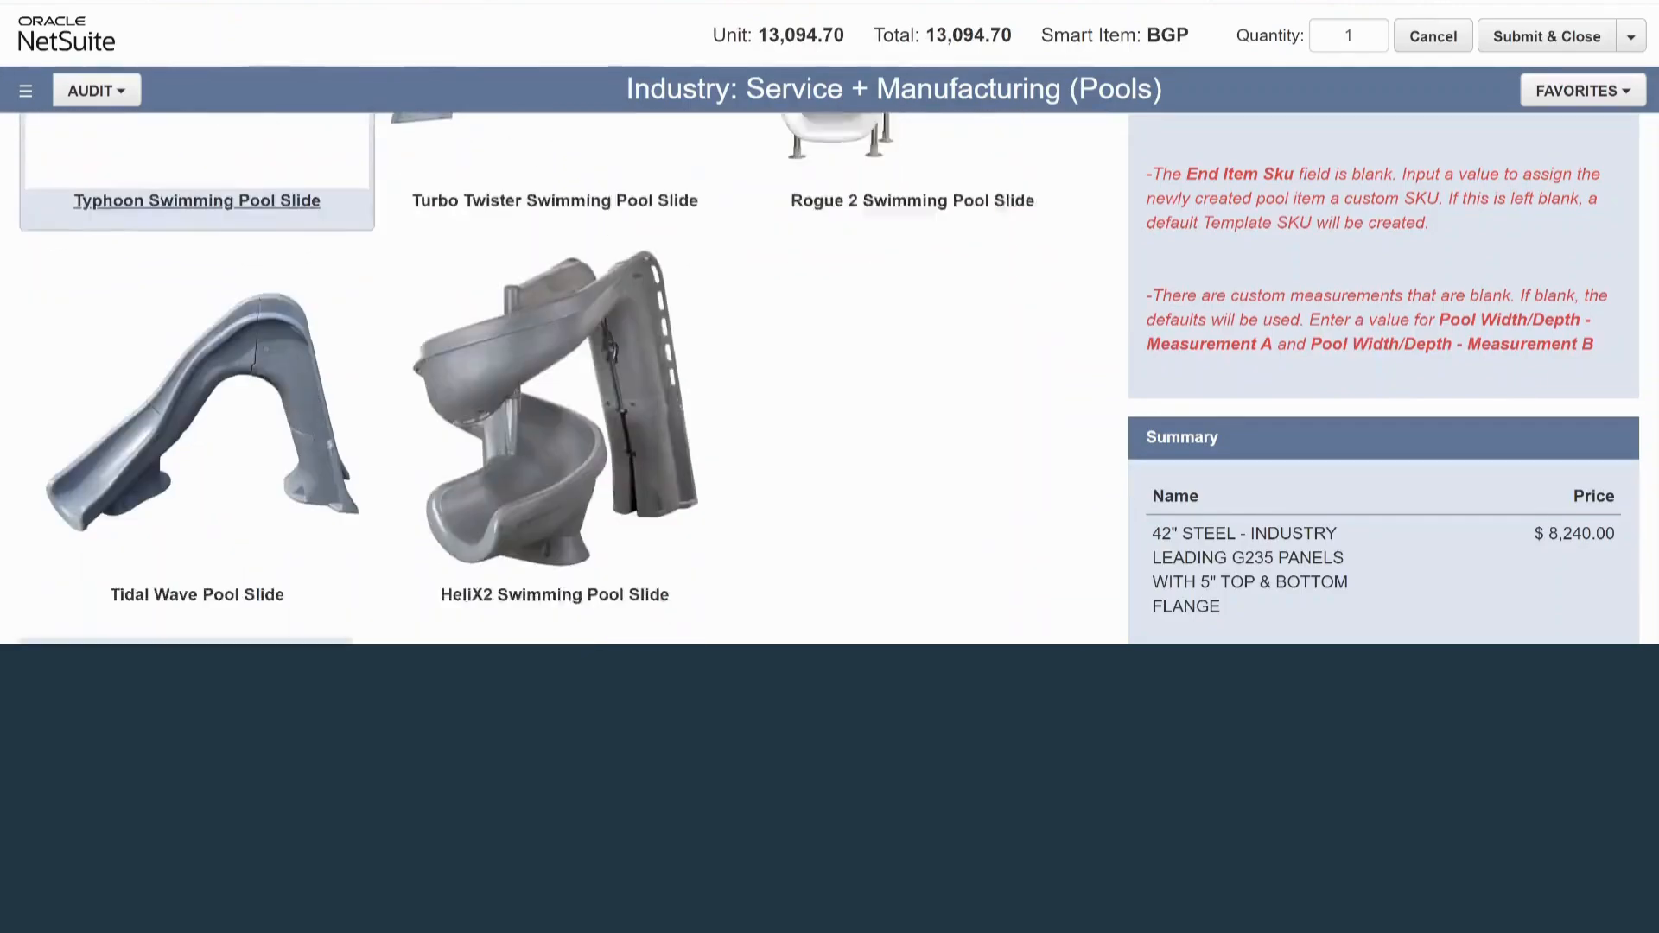
# Set the slide's color to Sandstone and its curve to Left, and check the price summary
pyautogui.scroll(-2, 536, 380)
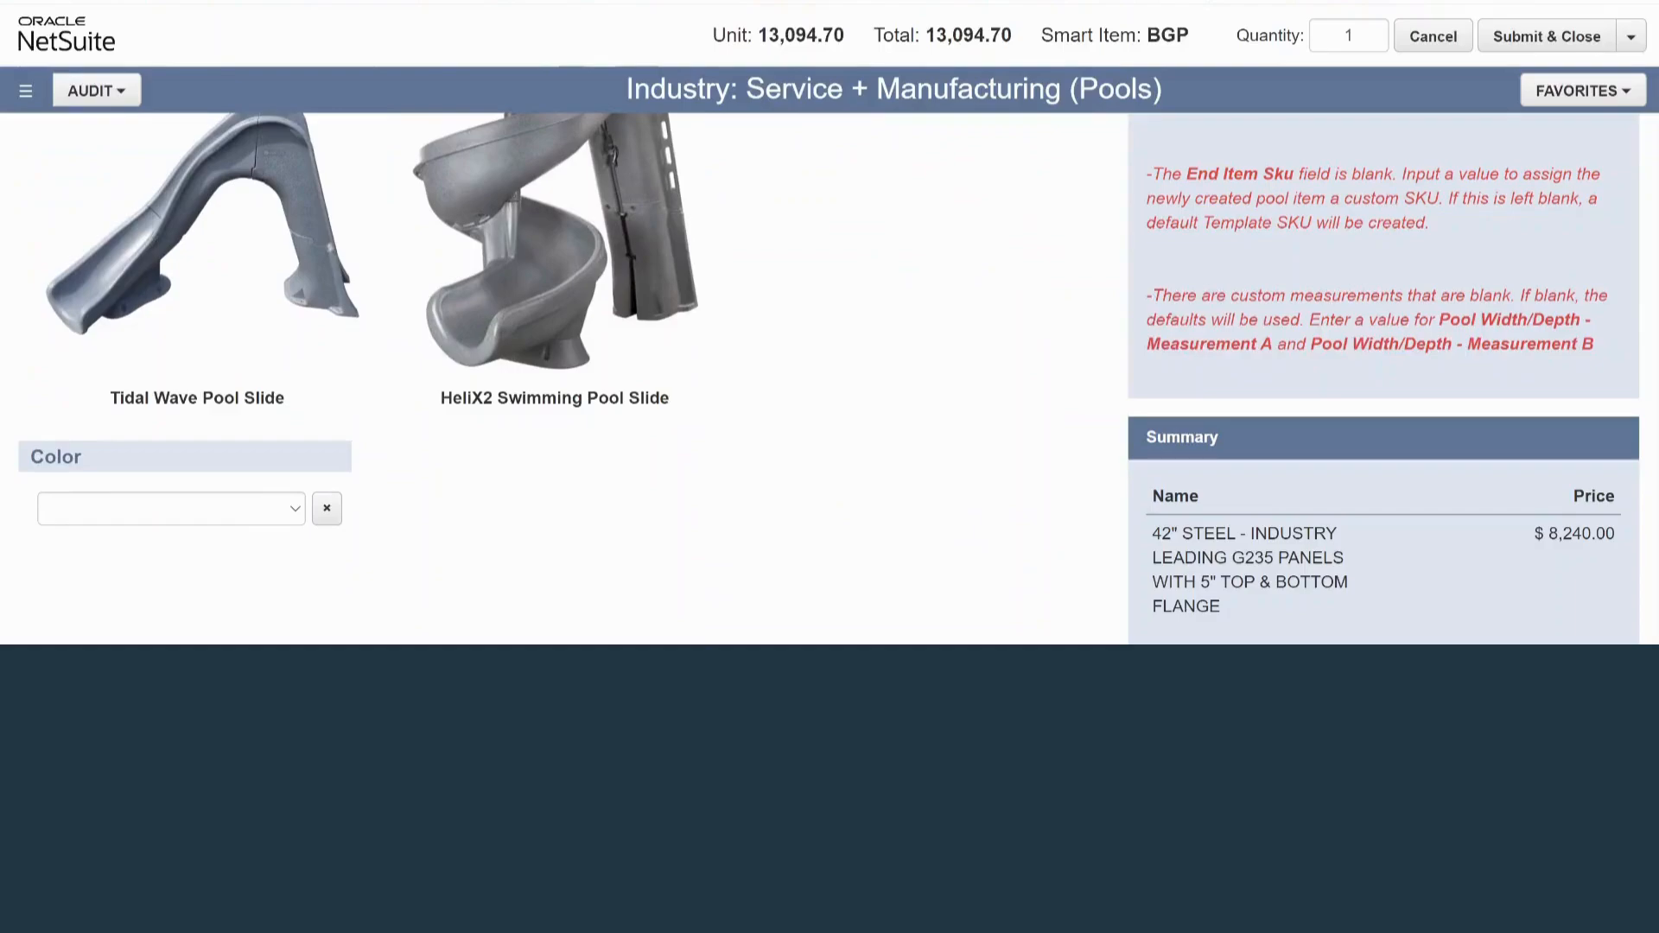
pyautogui.click(171, 509)
pyautogui.click(171, 549)
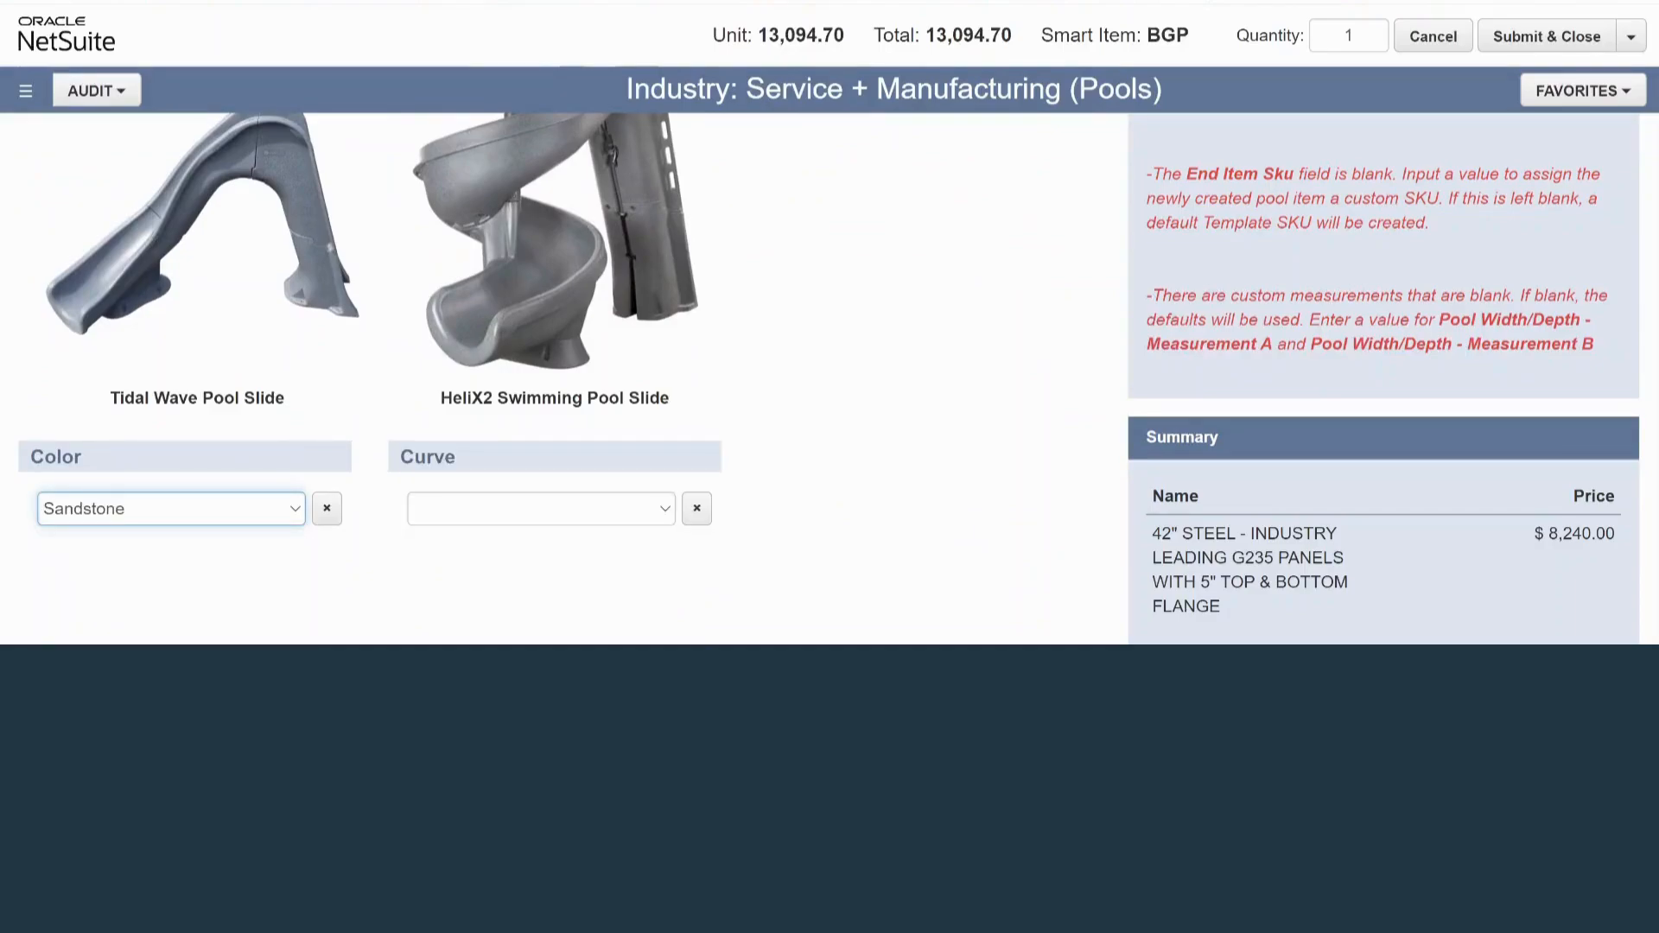
pyautogui.click(541, 509)
pyautogui.click(427, 549)
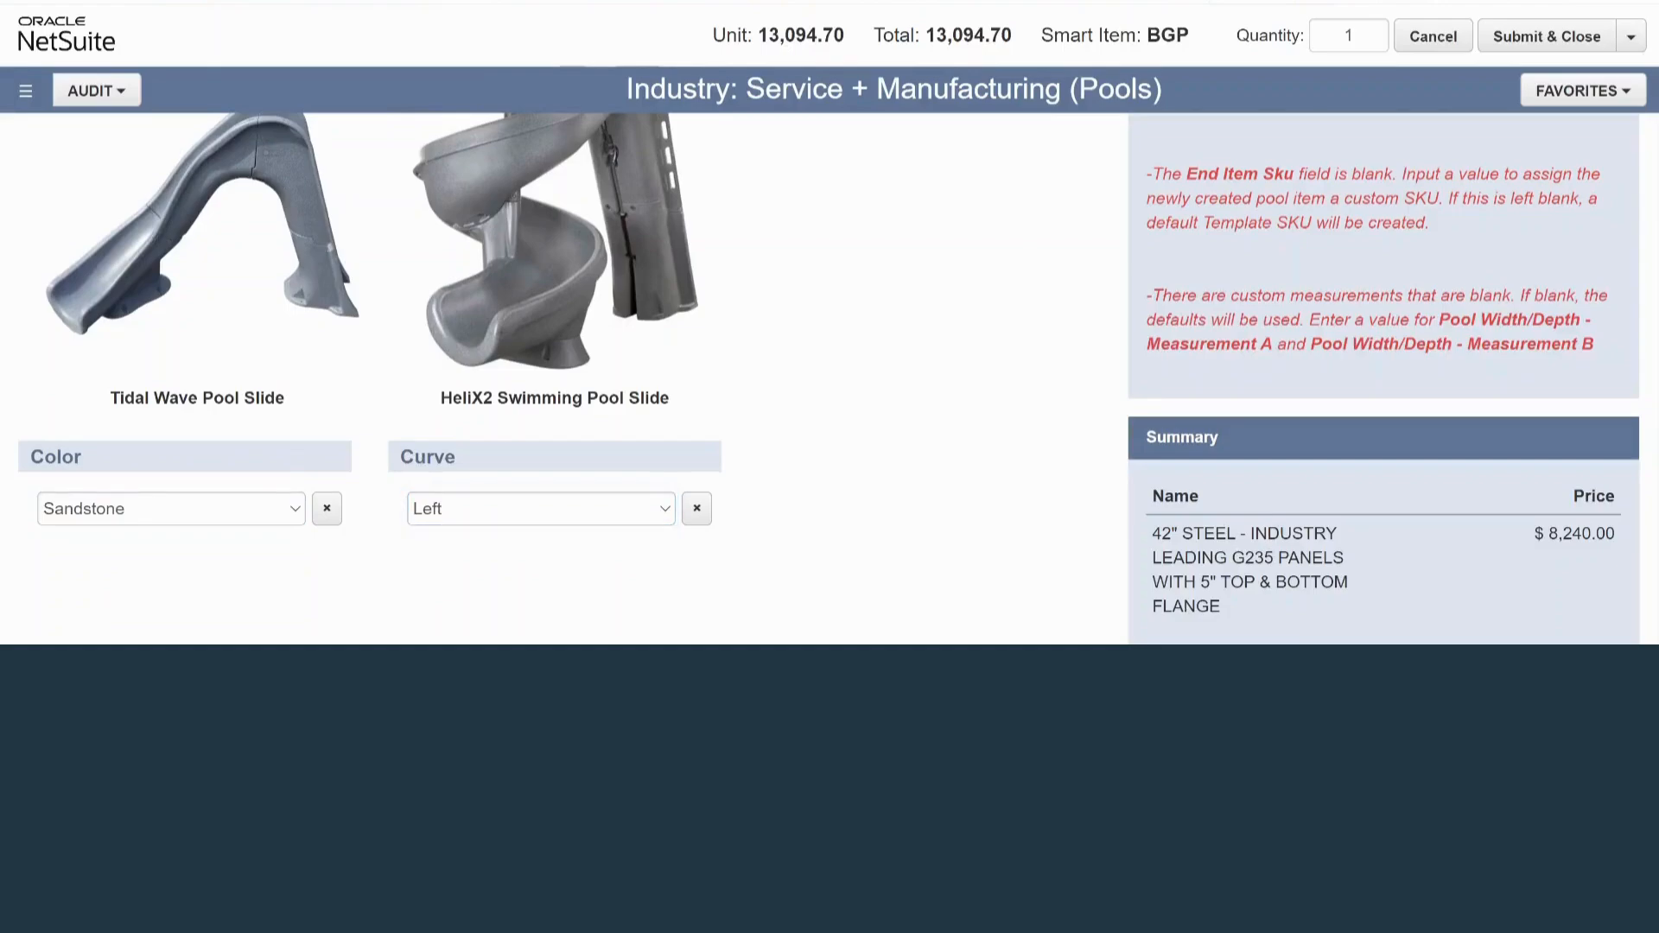
pyautogui.scroll(-2, 1383, 380)
pyautogui.scroll(-1, 1383, 380)
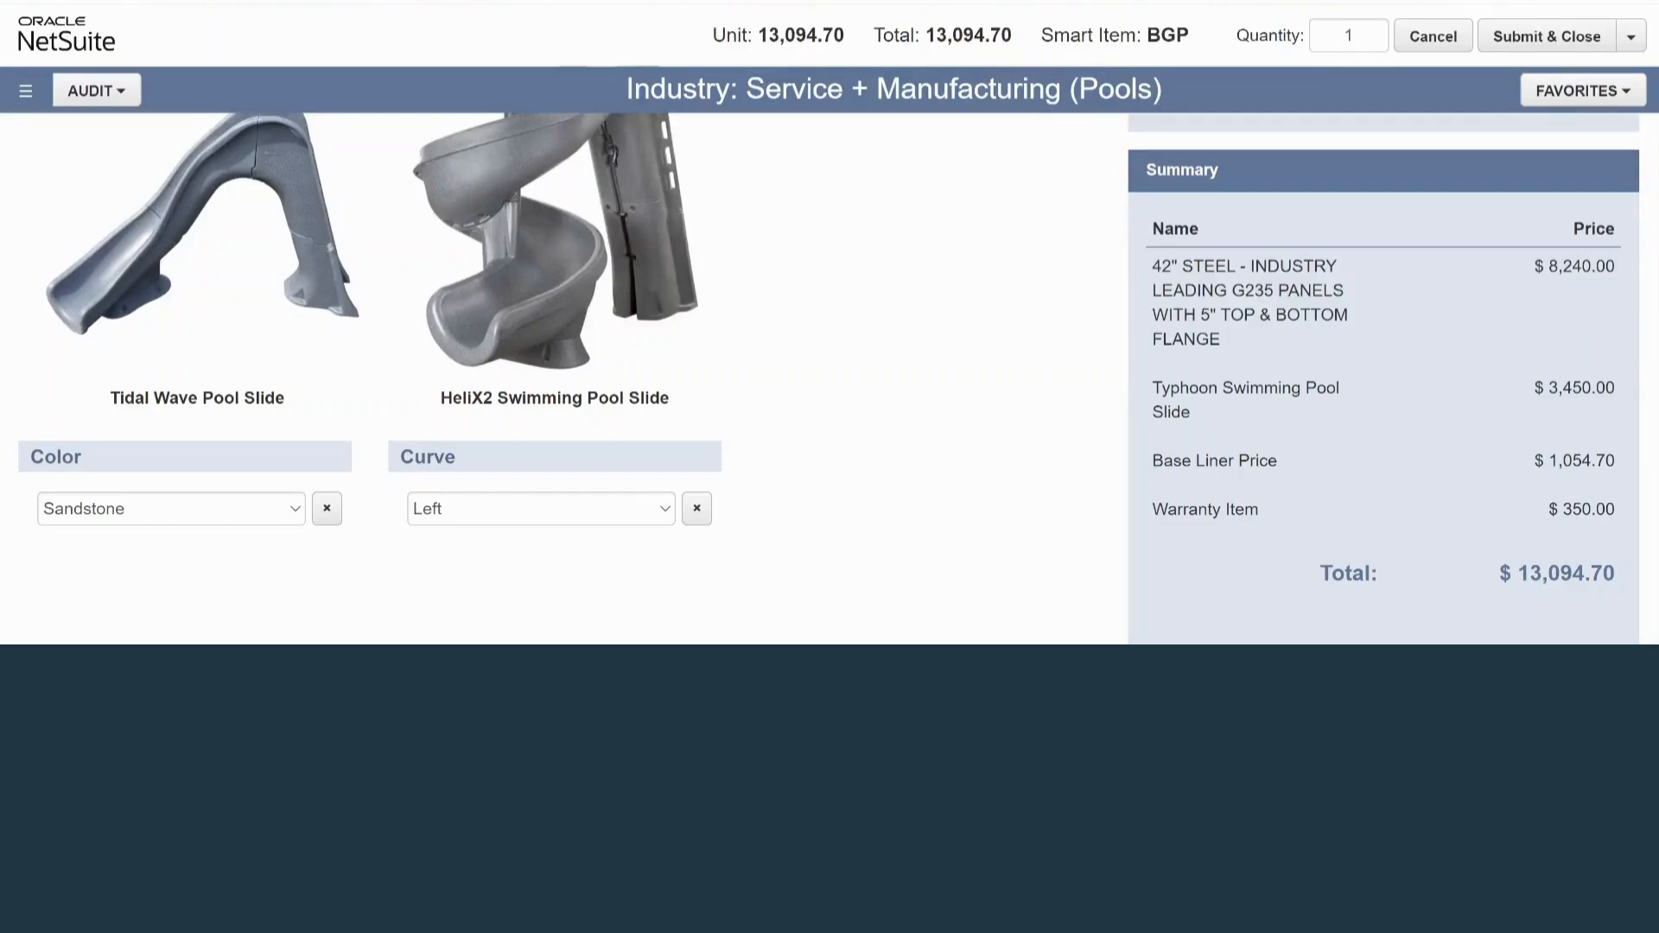
# Add the Dolphin Universal Pool Cleaner Caddy with a pool cleaner quantity of 1
pyautogui.scroll(8, 553, 379)
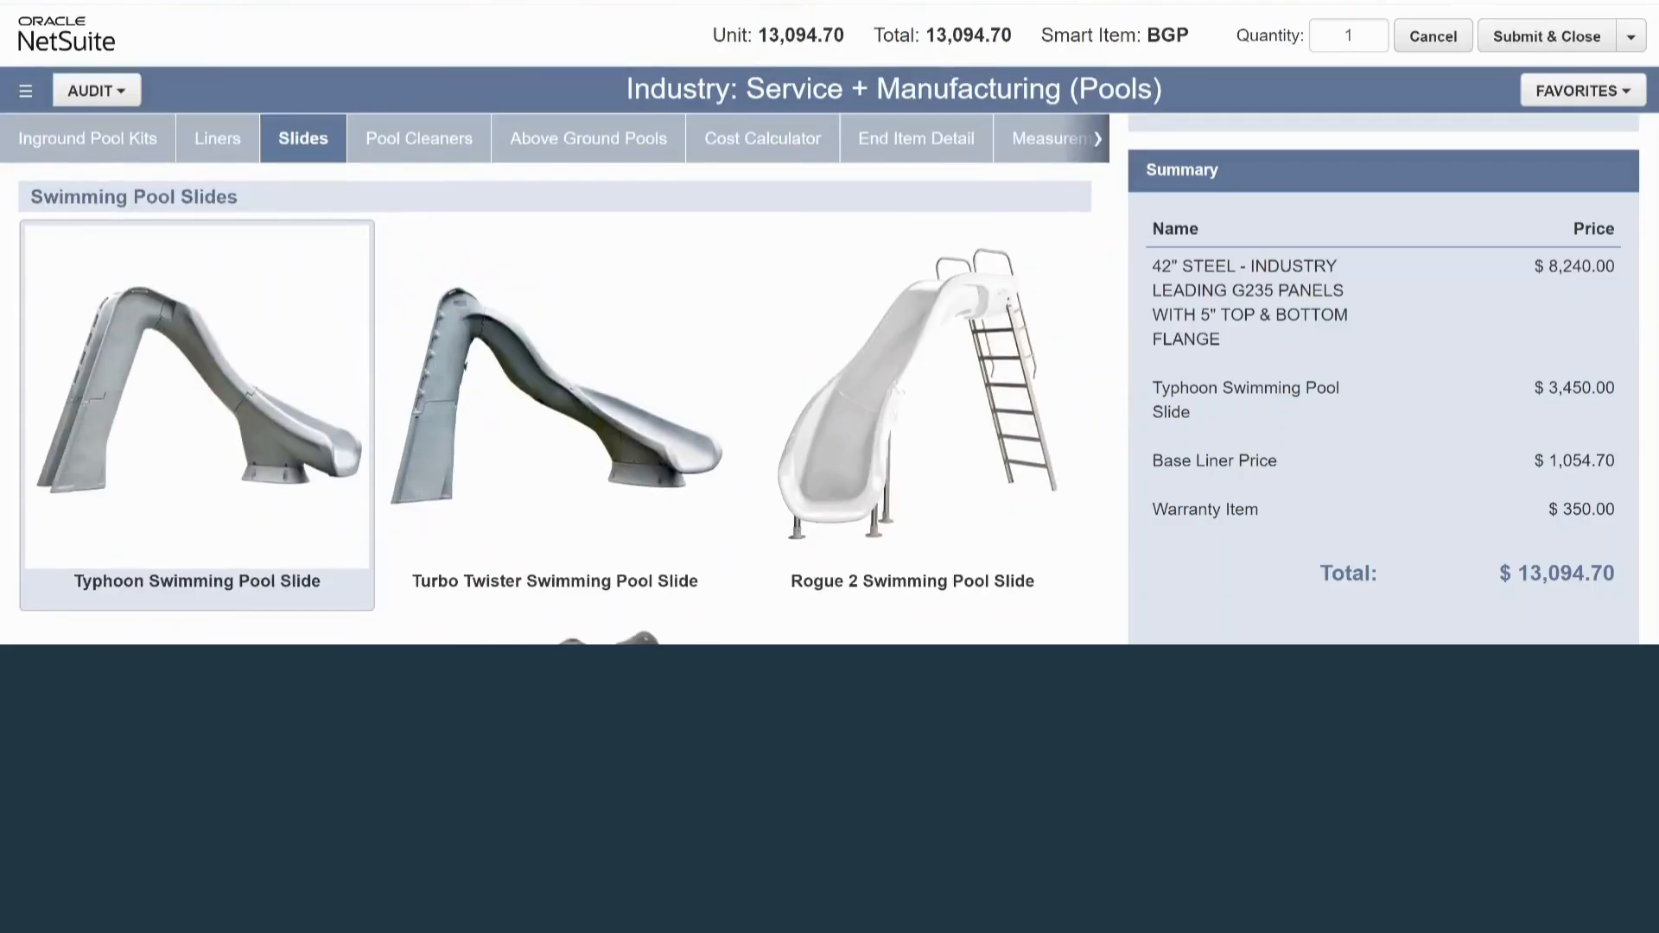
pyautogui.click(419, 138)
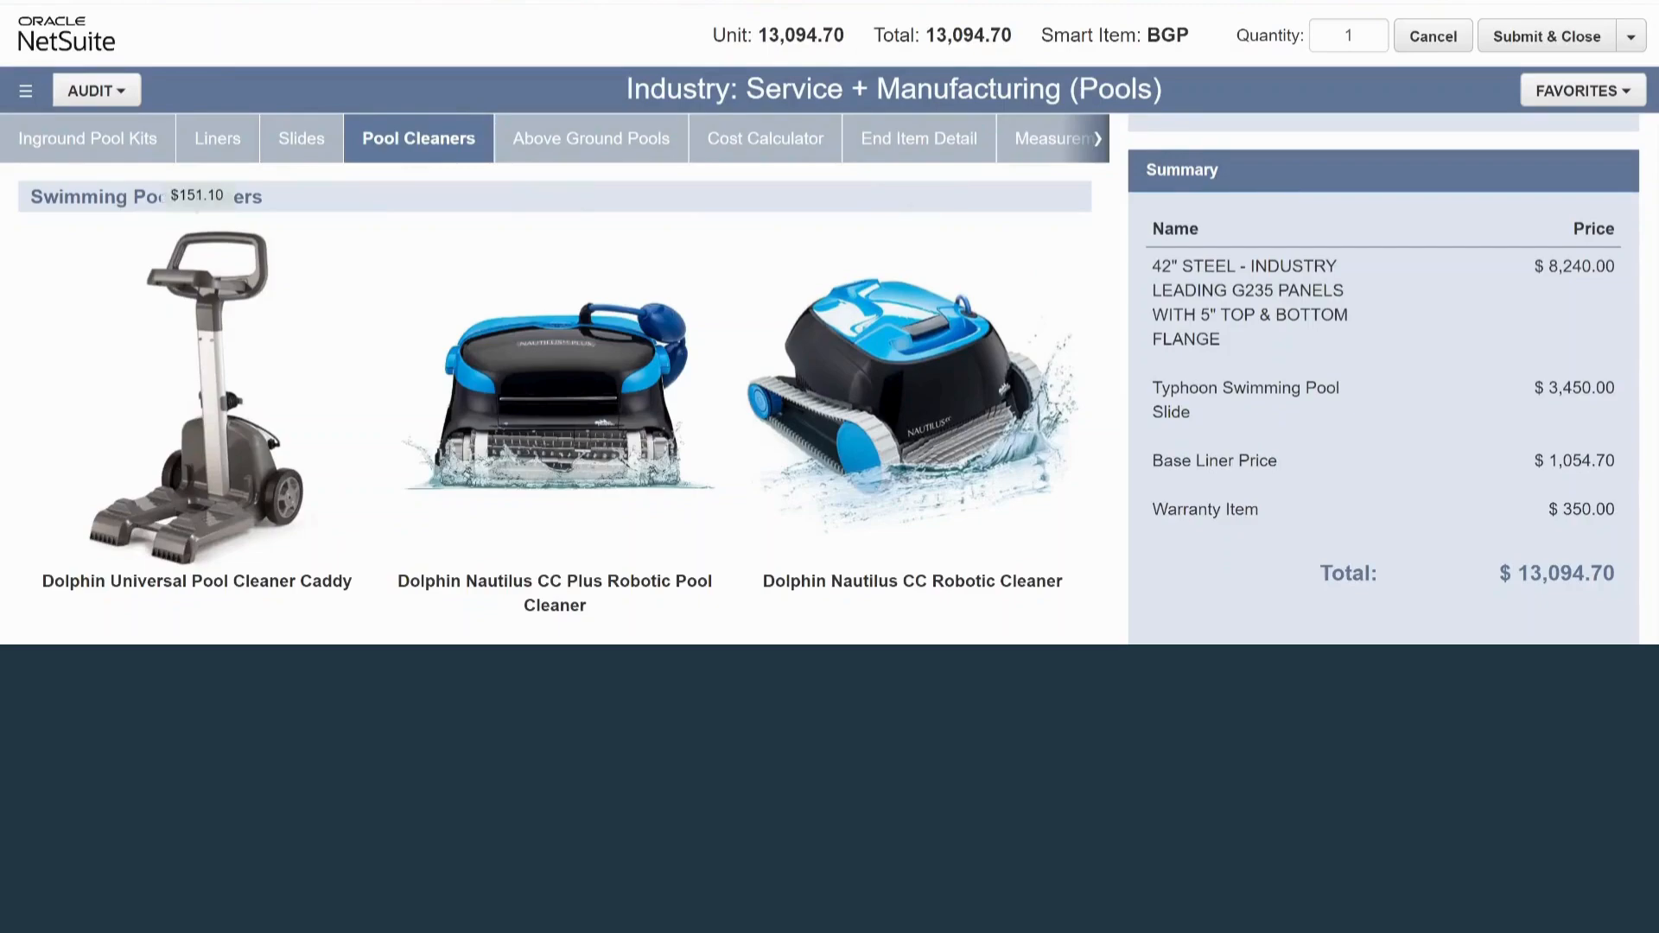
pyautogui.click(197, 393)
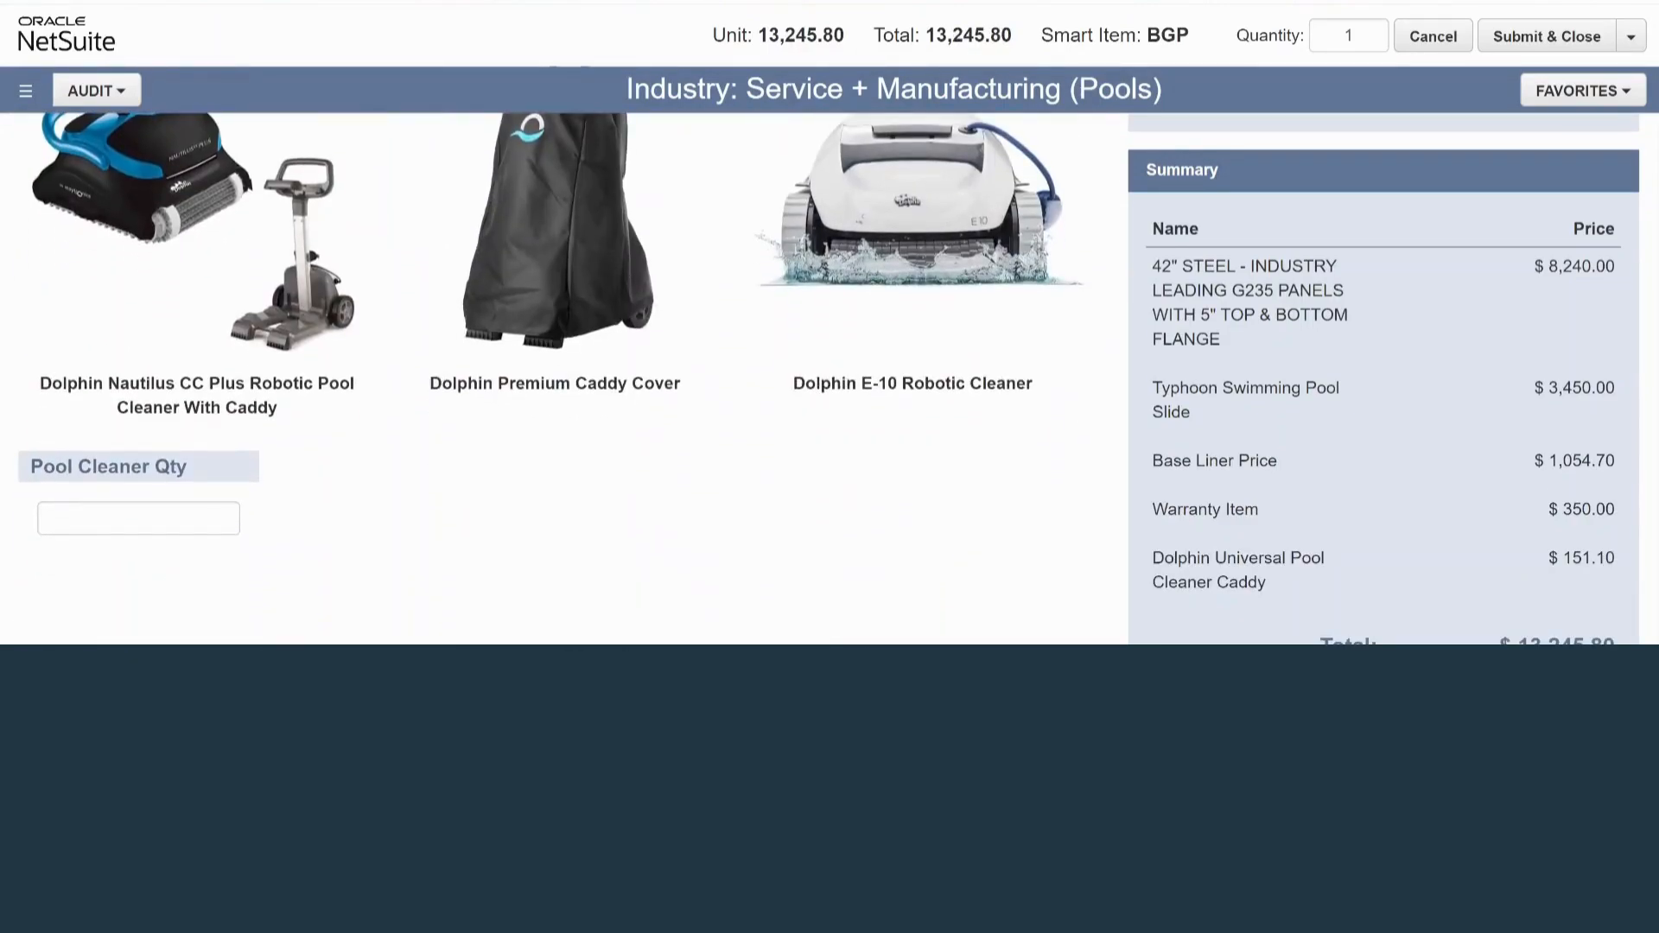
pyautogui.click(138, 519)
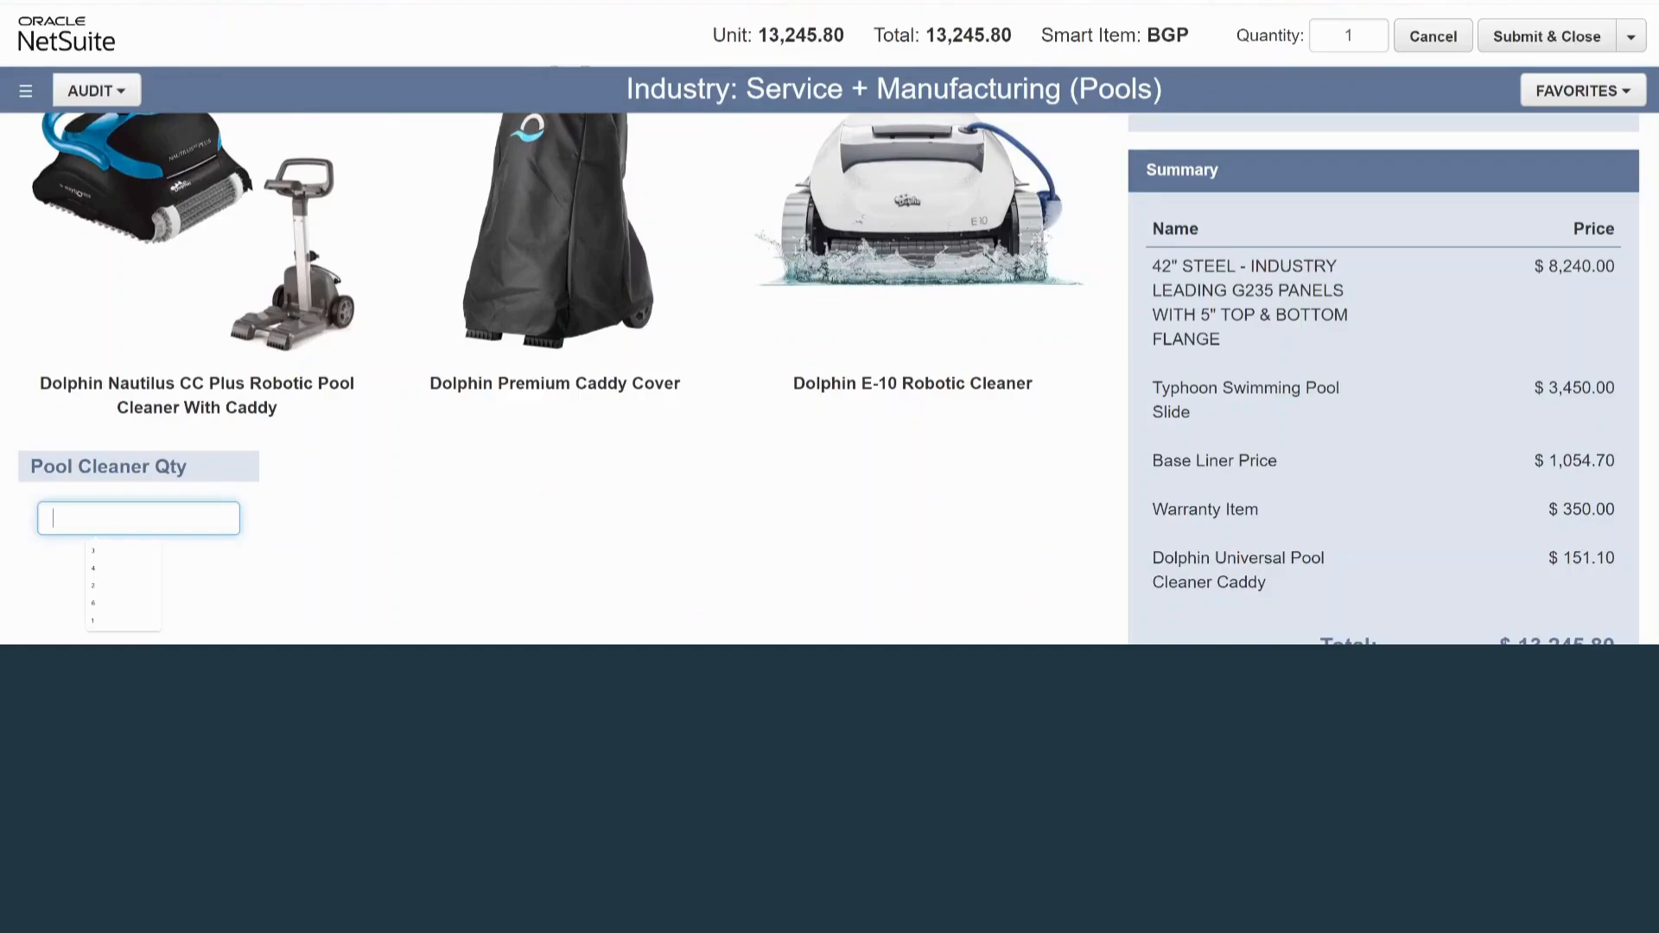
pyautogui.write('1')
pyautogui.press('Tab')
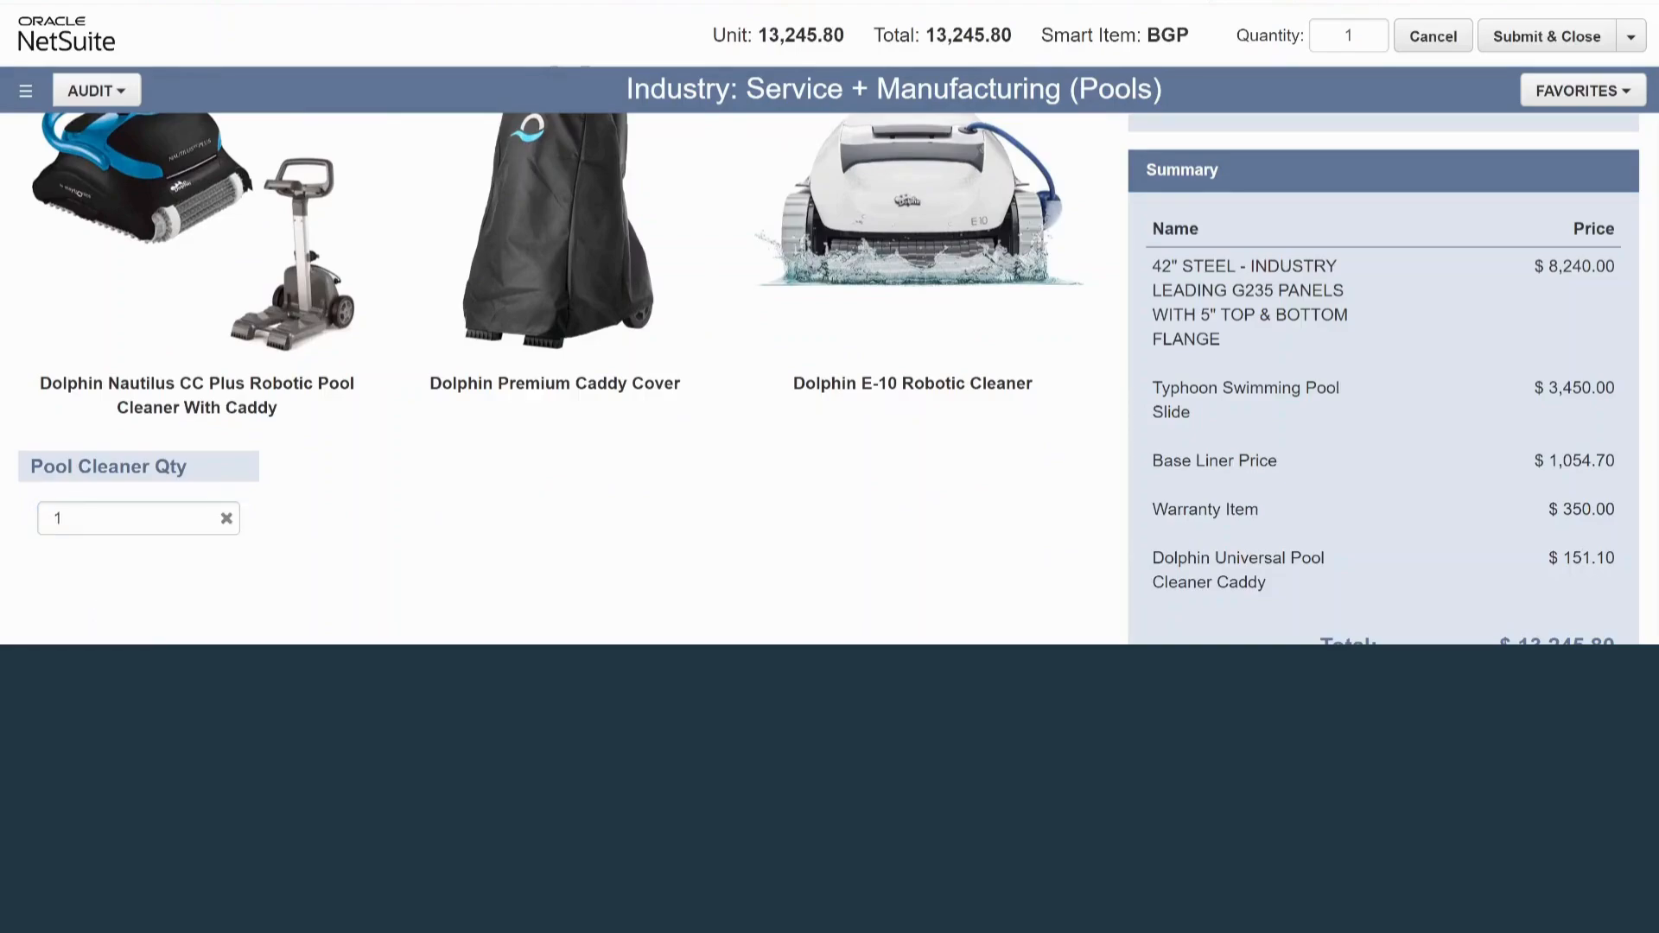
# Add On-Site Installation - Dig as a labor service in the cost calculator
pyautogui.scroll(-1, 1384, 378)
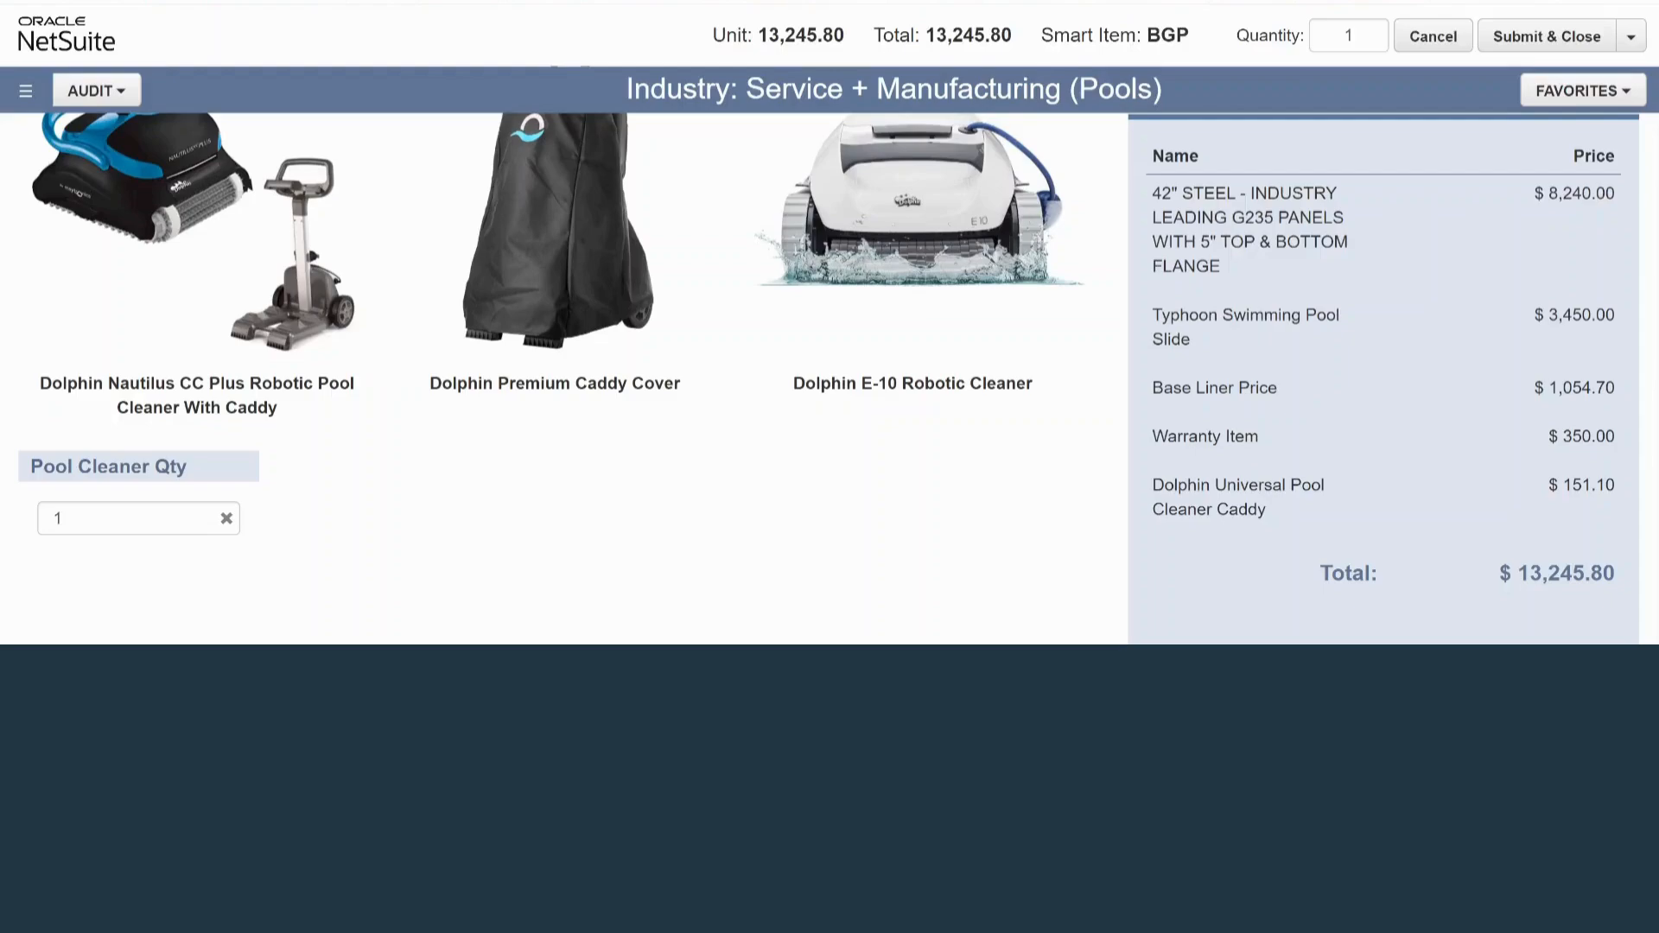
pyautogui.scroll(5, 555, 378)
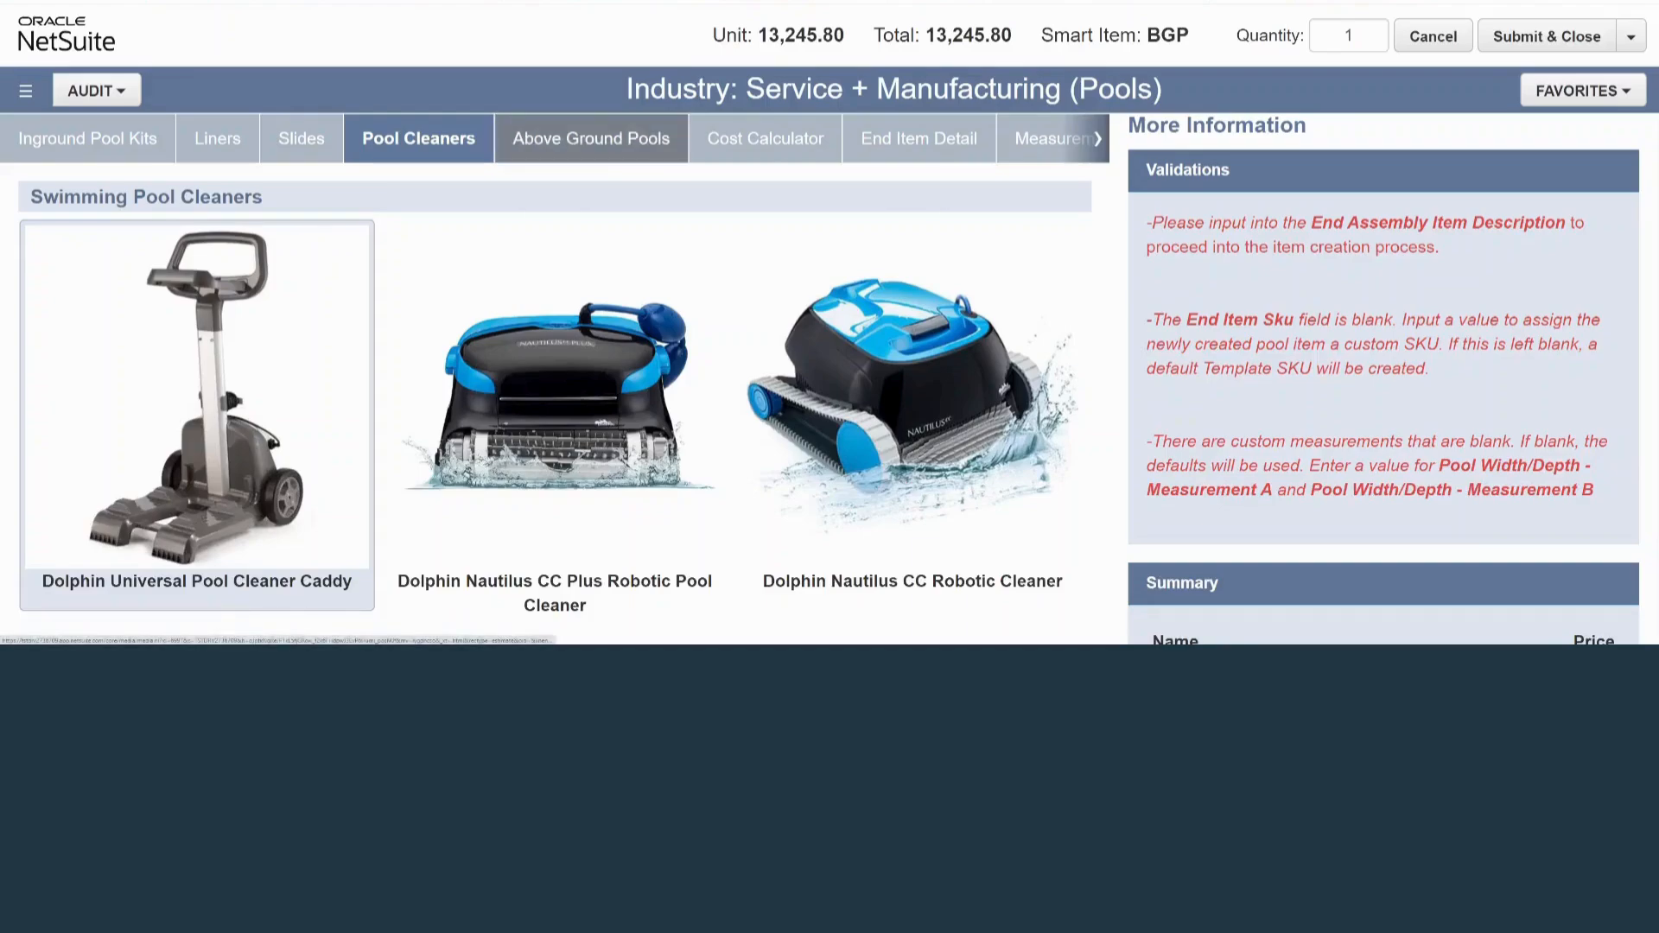
pyautogui.click(765, 138)
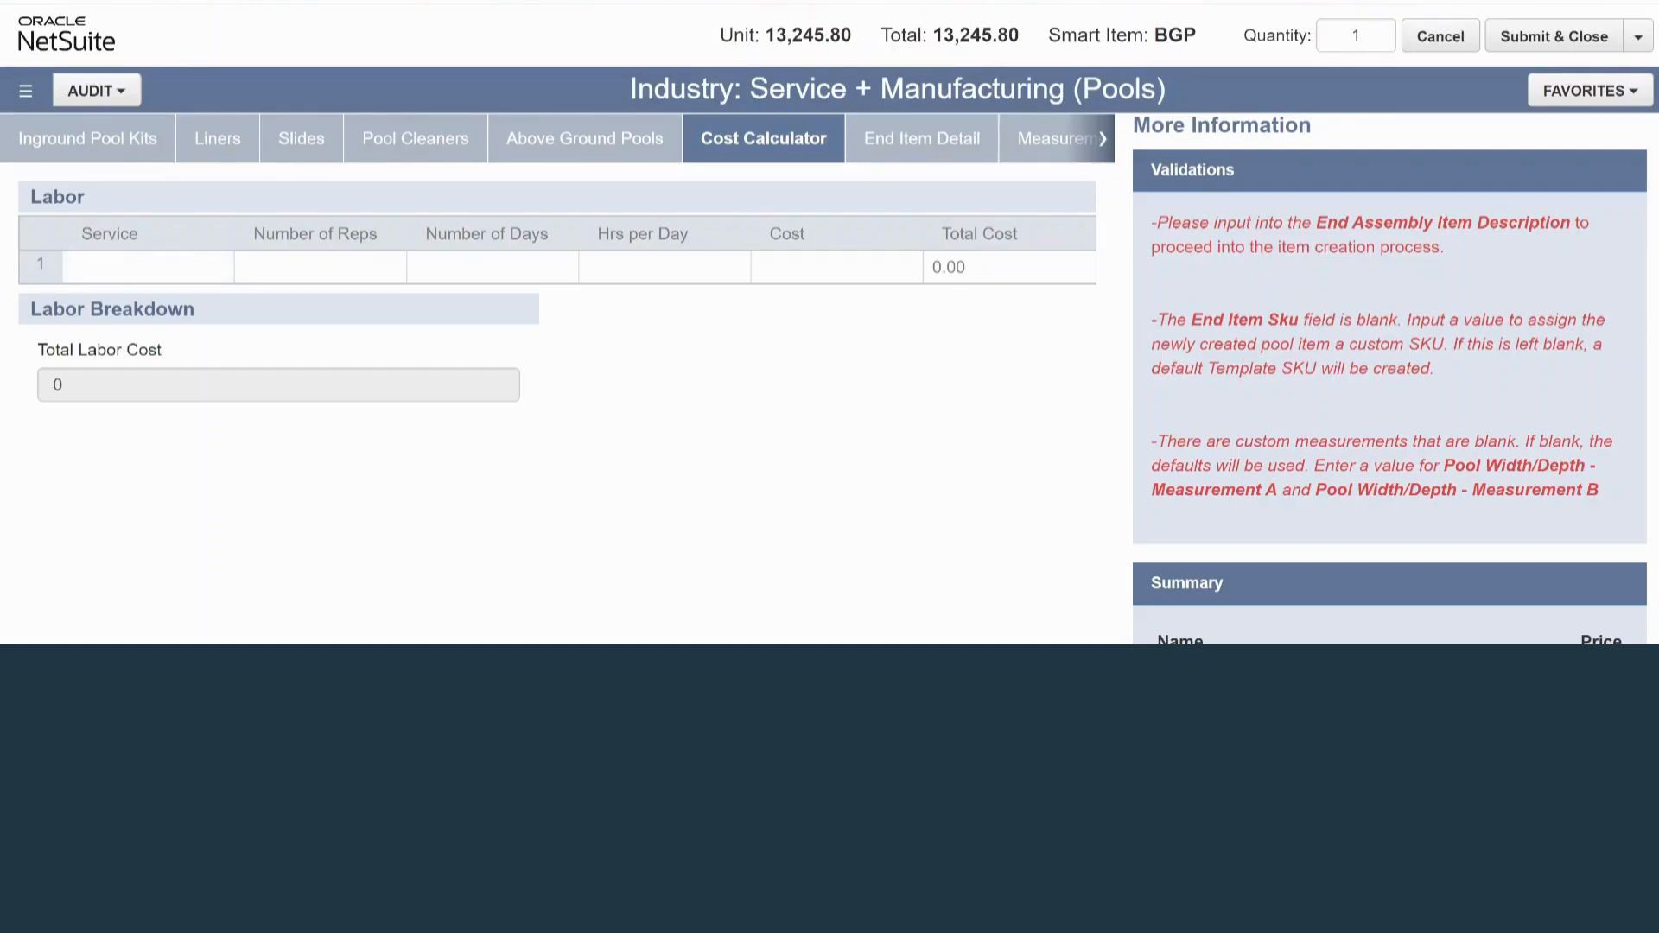
pyautogui.click(216, 268)
pyautogui.click(218, 268)
pyautogui.click(149, 297)
# Set the dig installation labor to 2 reps, 2 days and 4 hours per day
pyautogui.click(321, 283)
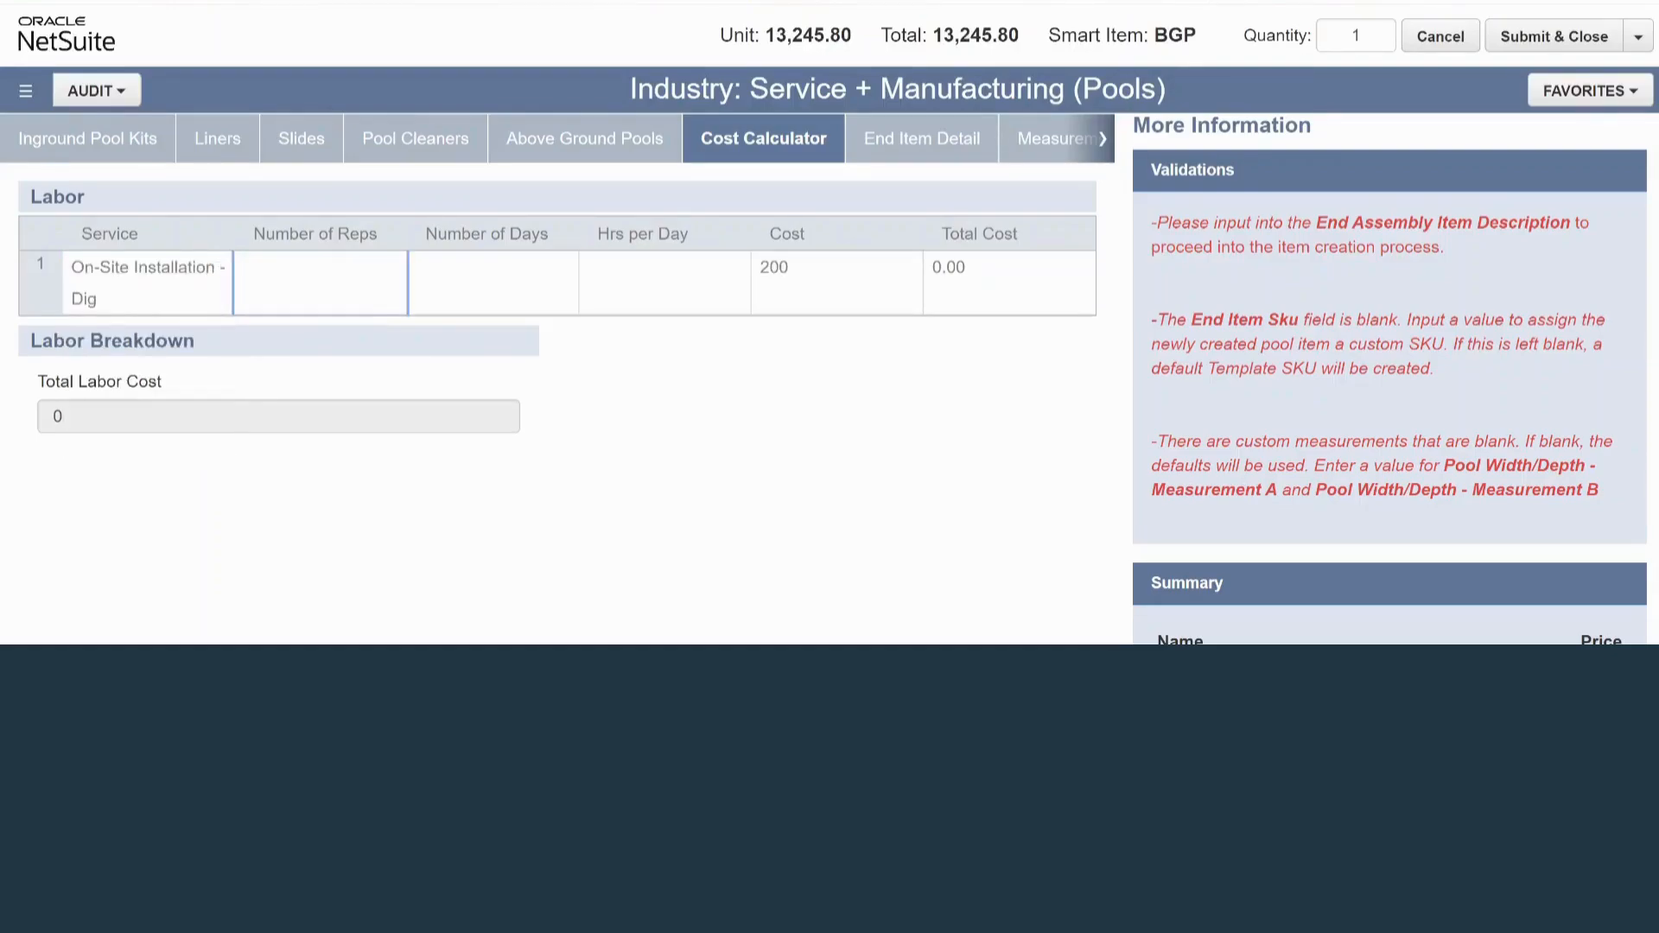
pyautogui.write('2')
pyautogui.press('Tab')
pyautogui.write('2')
pyautogui.press('Tab')
pyautogui.write('4')
pyautogui.press('Tab')
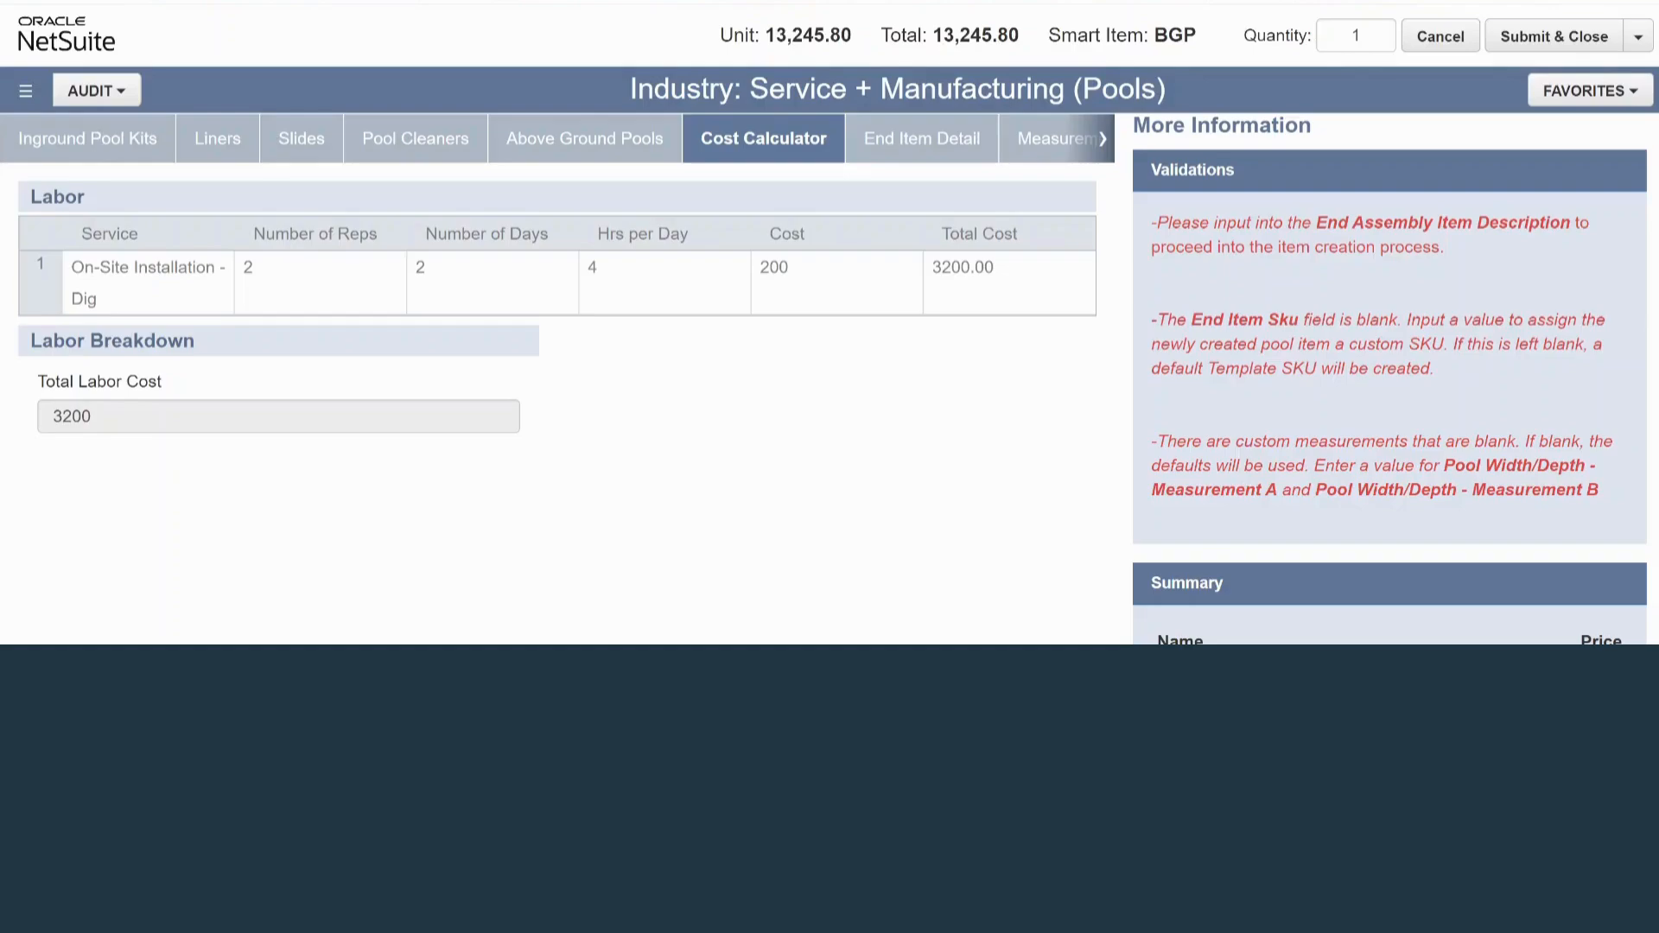
# Insert another labor row above the dig installation and choose Slide Assembly - core as its service
pyautogui.click(86, 266)
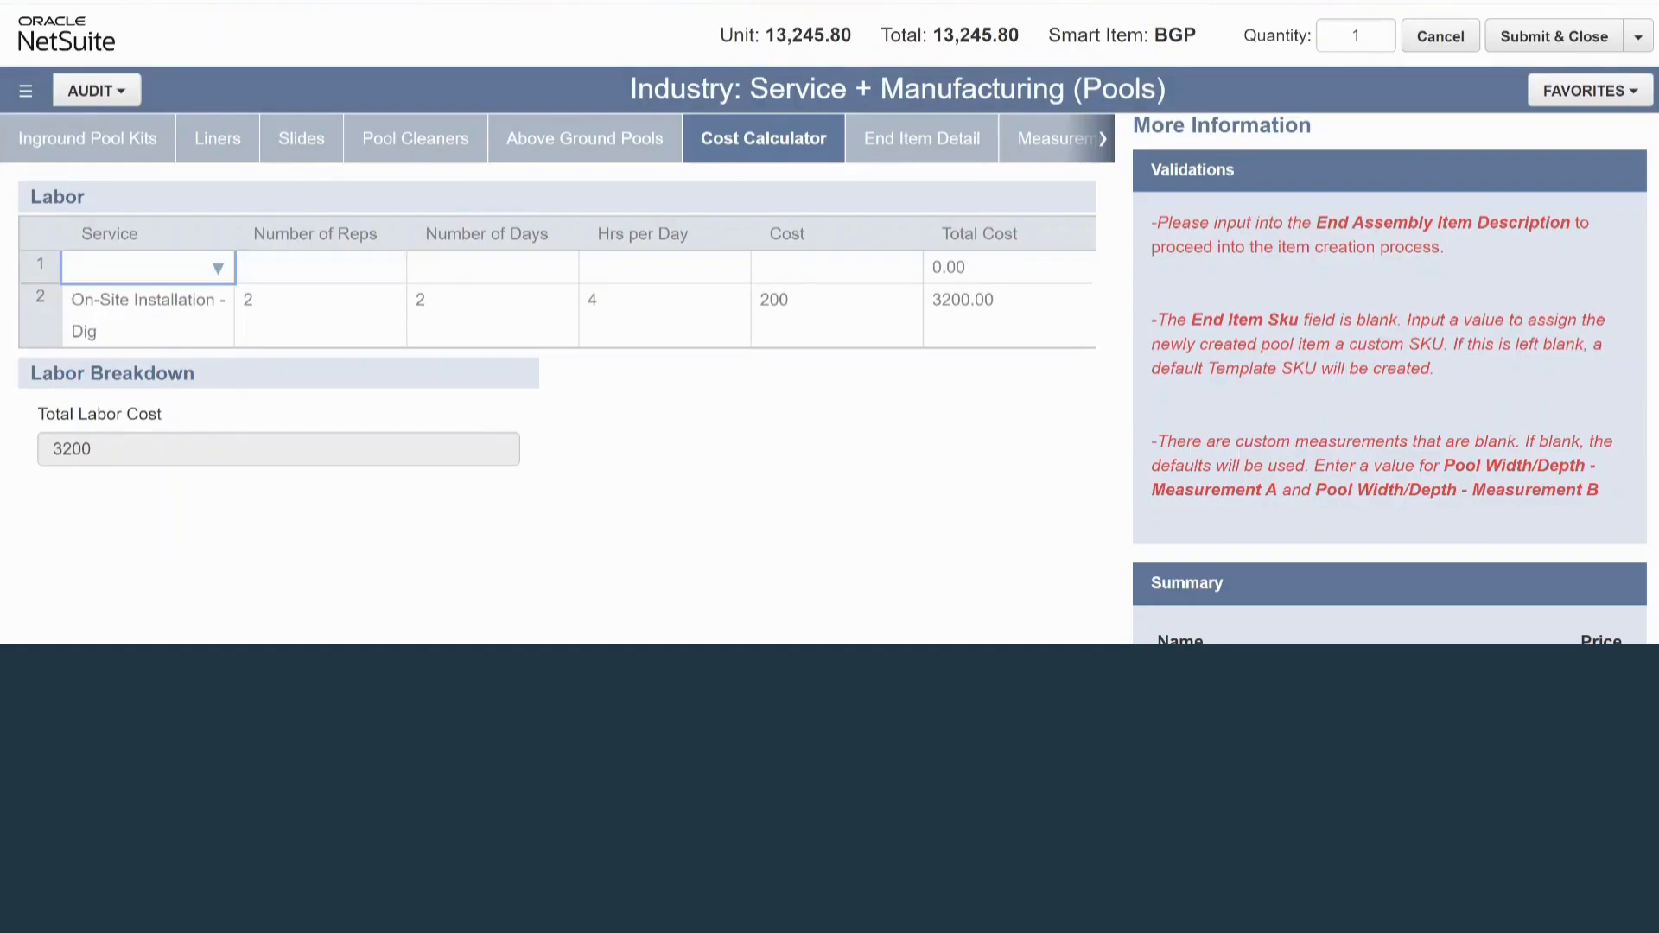
pyautogui.click(218, 268)
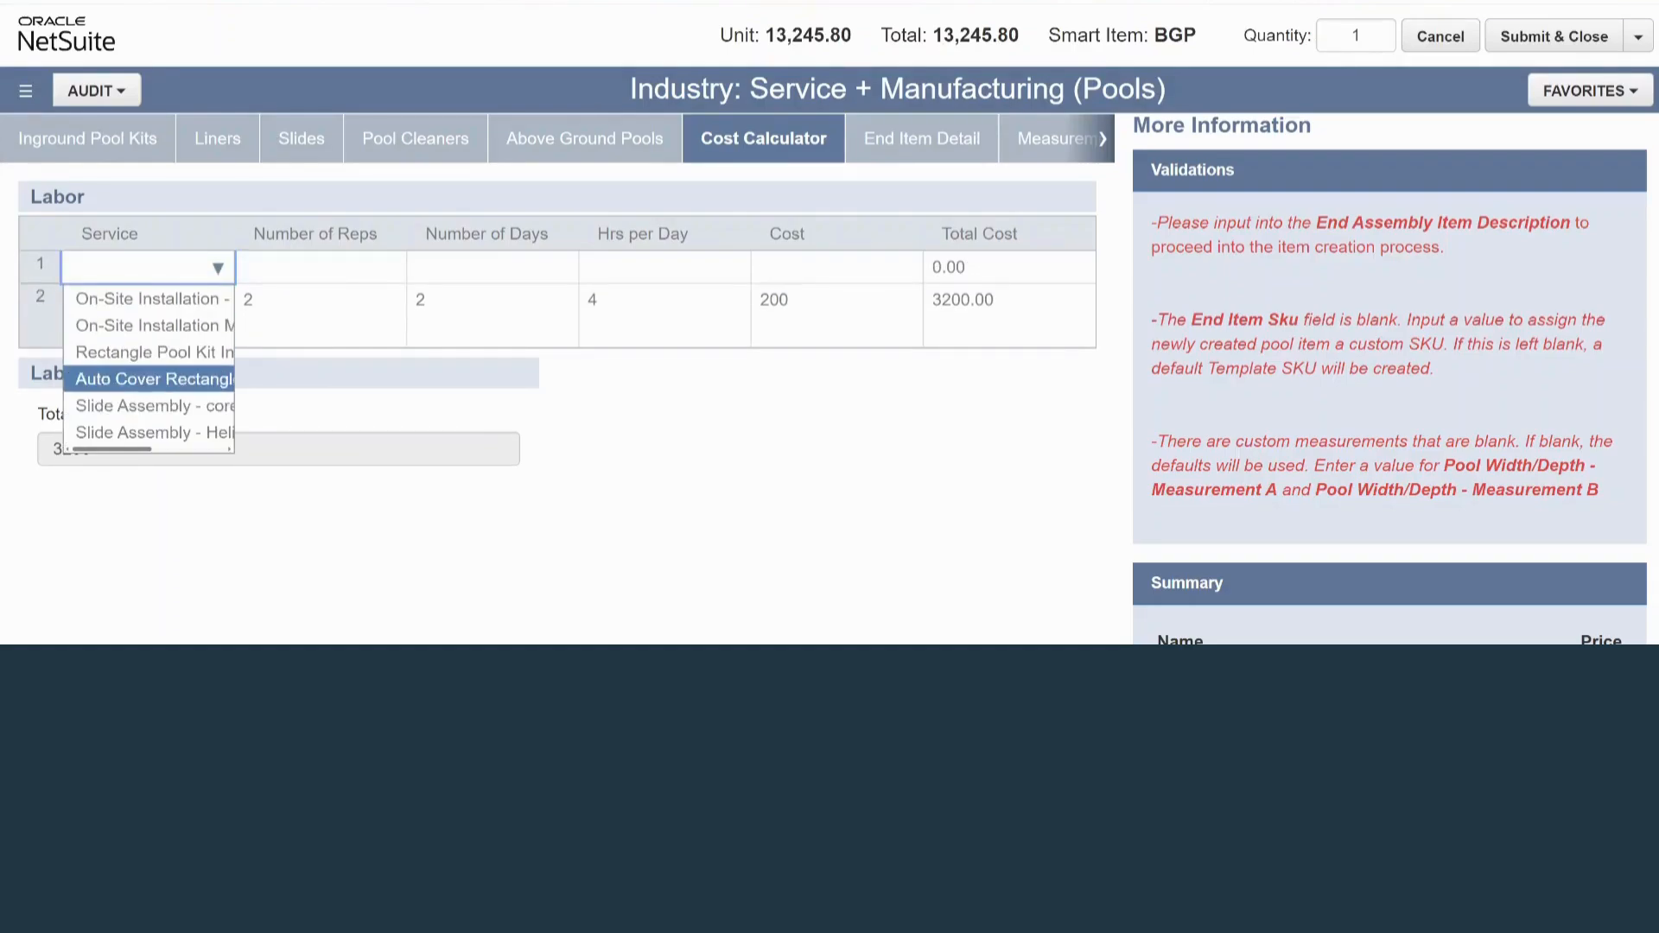
pyautogui.click(149, 407)
# Set the slide assembly labor to 1 rep, 1 day and 2 hours per day
pyautogui.click(320, 281)
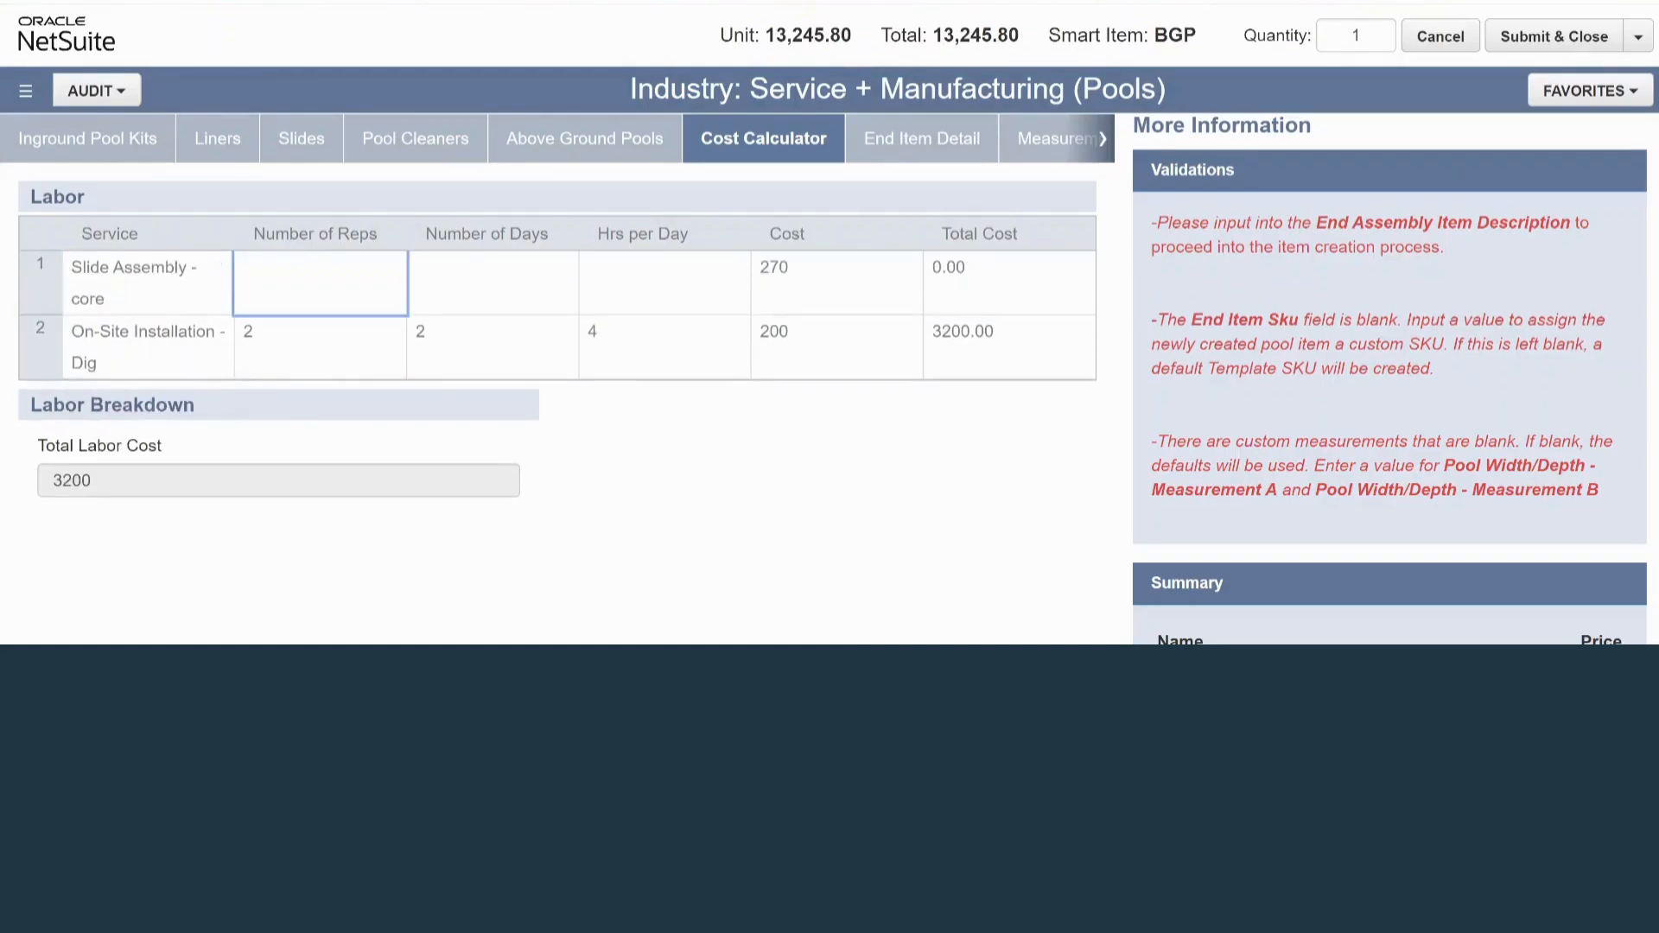
pyautogui.write('1')
pyautogui.press('Tab')
pyautogui.write('1')
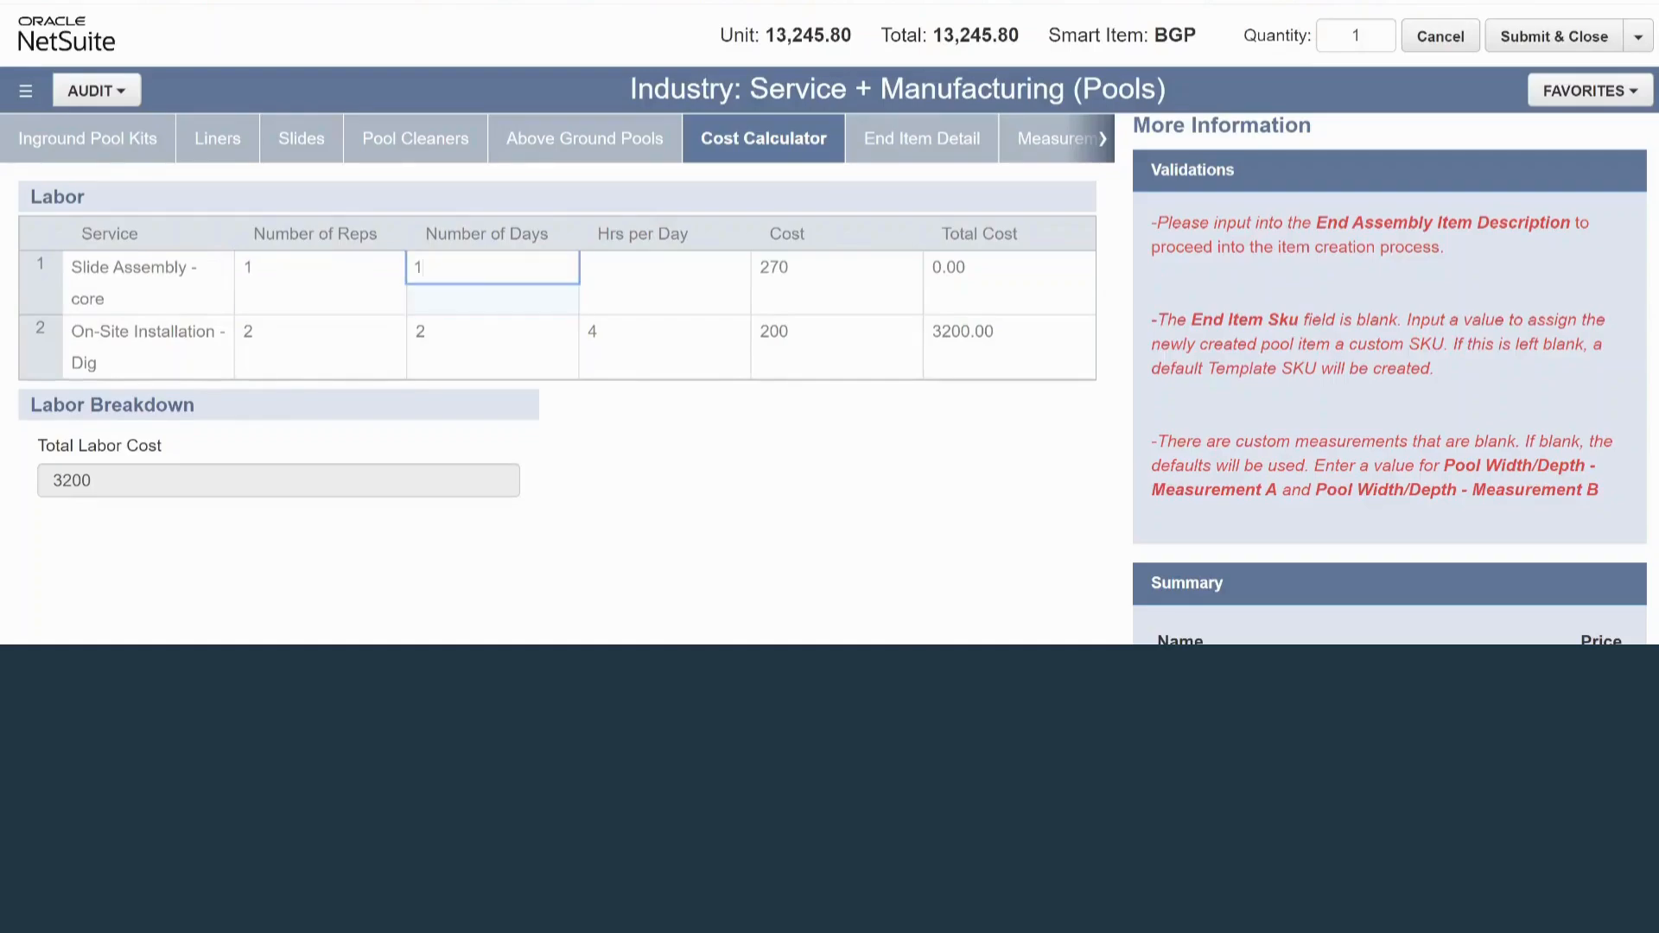
pyautogui.press('Tab')
pyautogui.write('2')
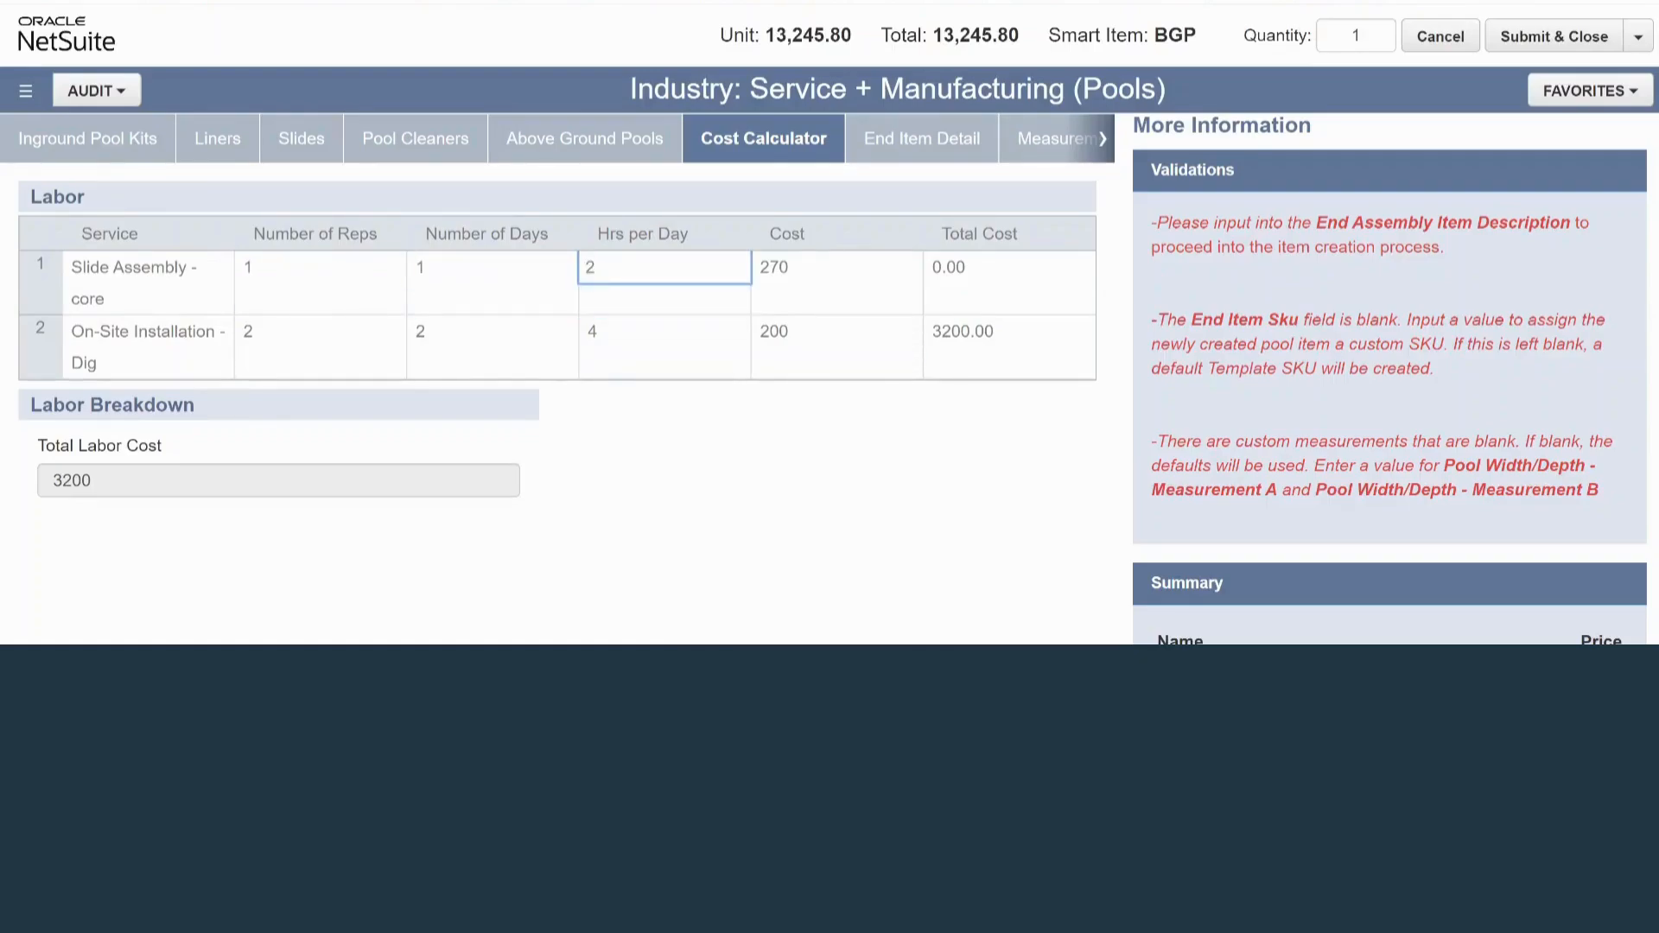
pyautogui.press('Tab')
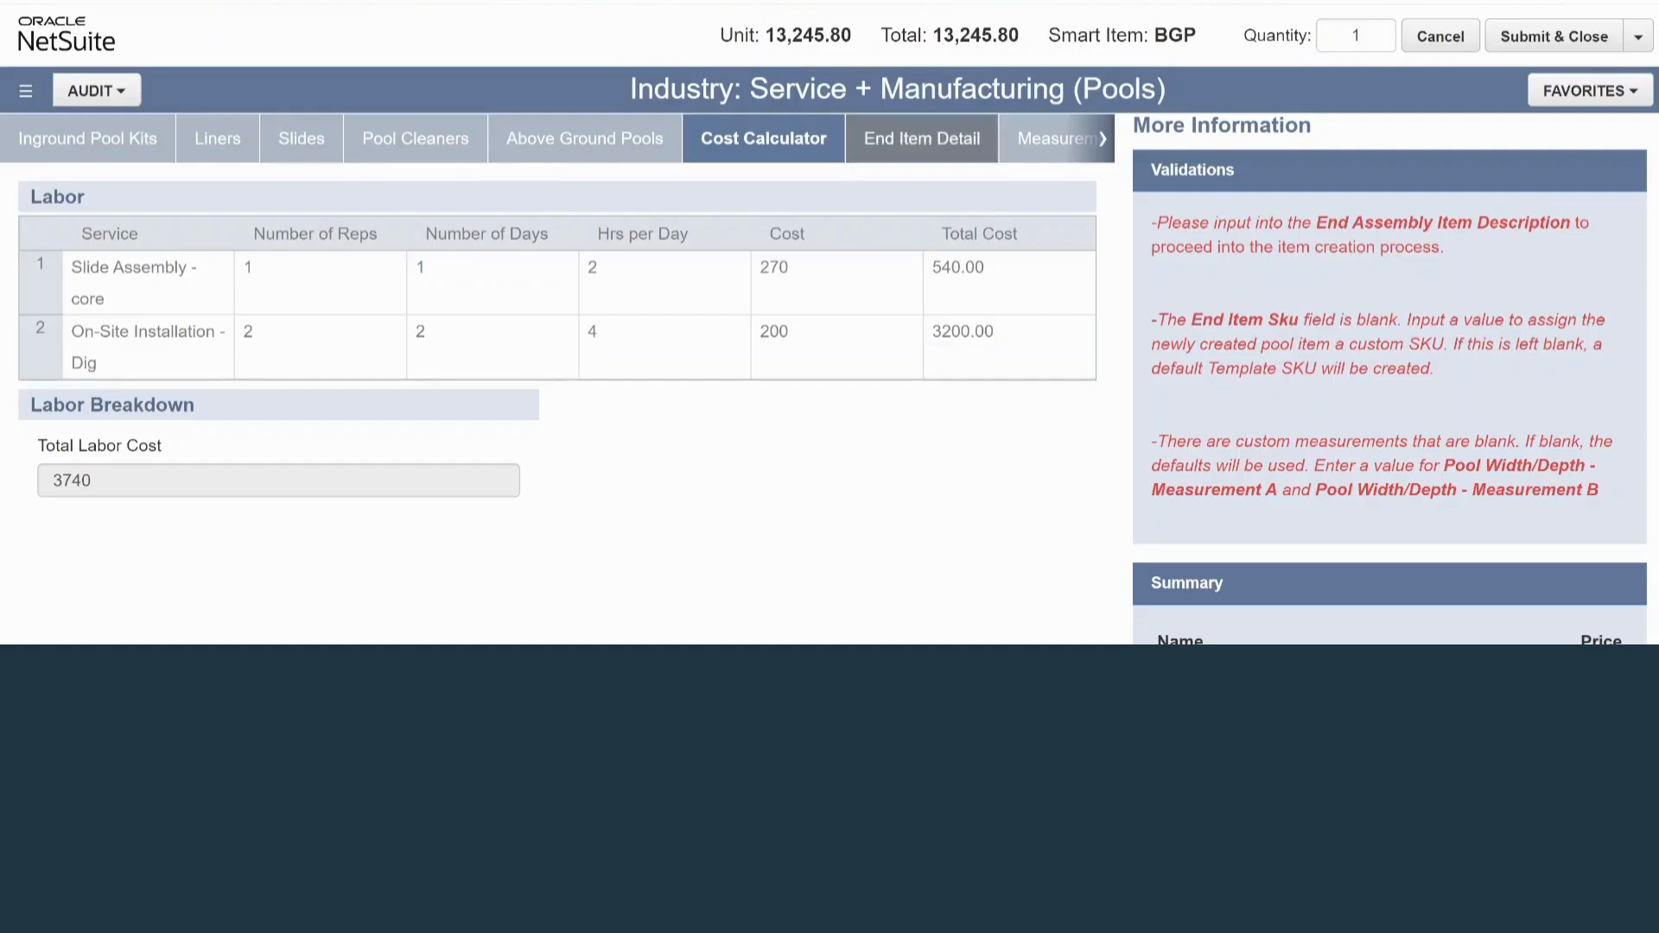
# Enter a discount of .20 in the end item details and check the price summary
pyautogui.click(922, 138)
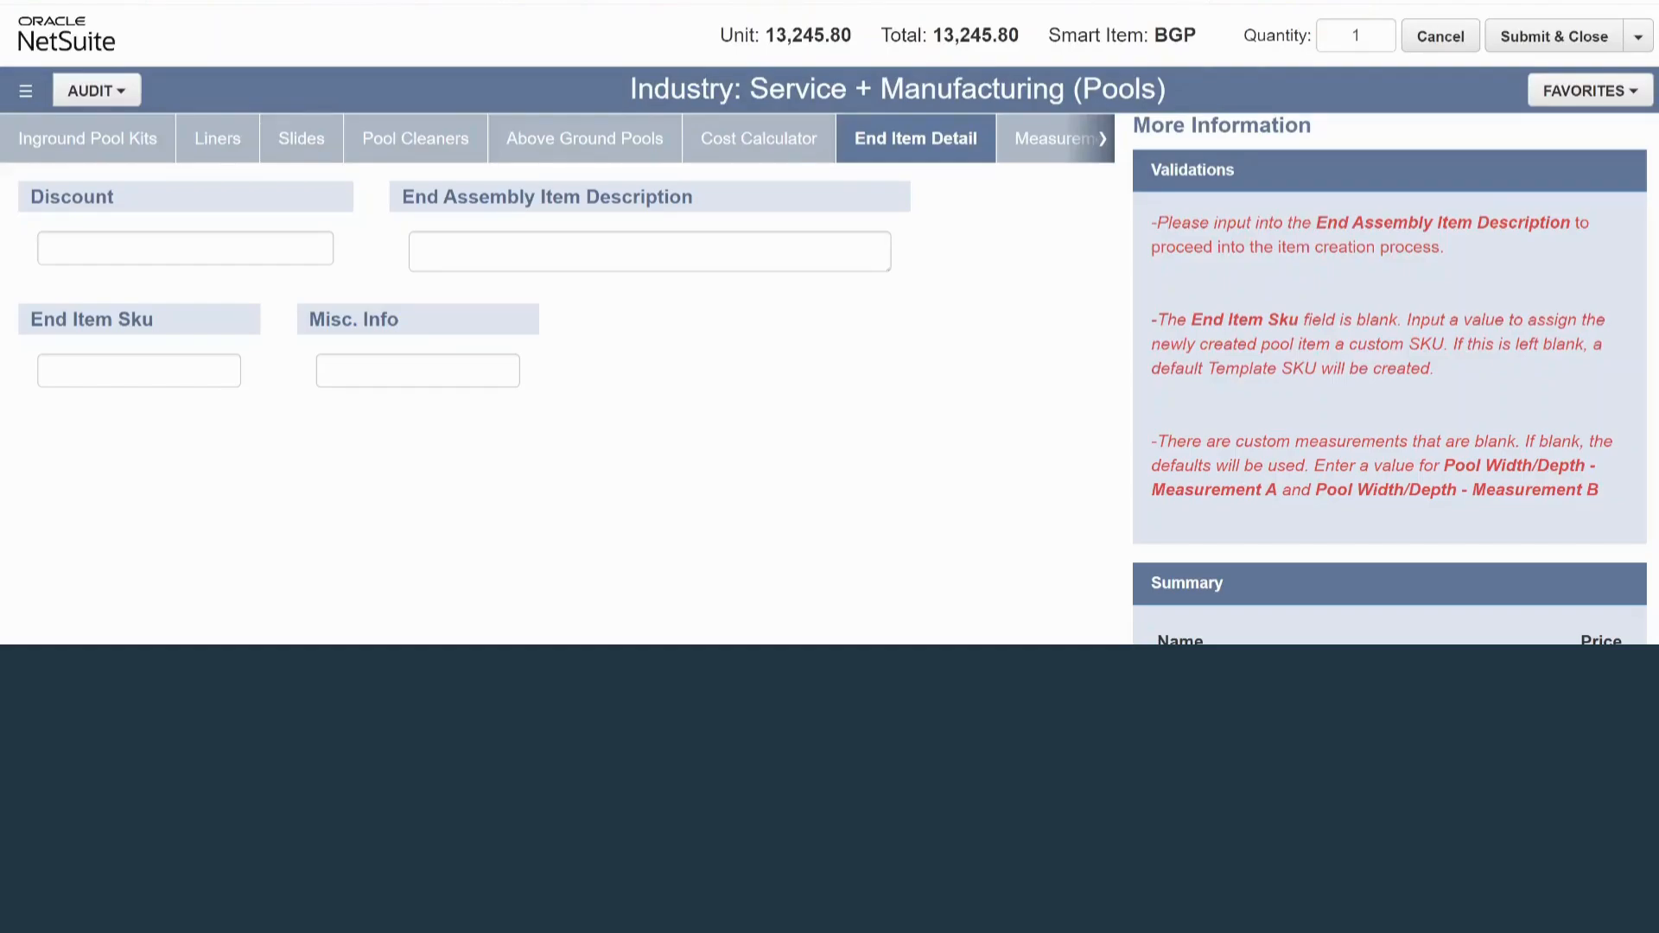
pyautogui.click(185, 248)
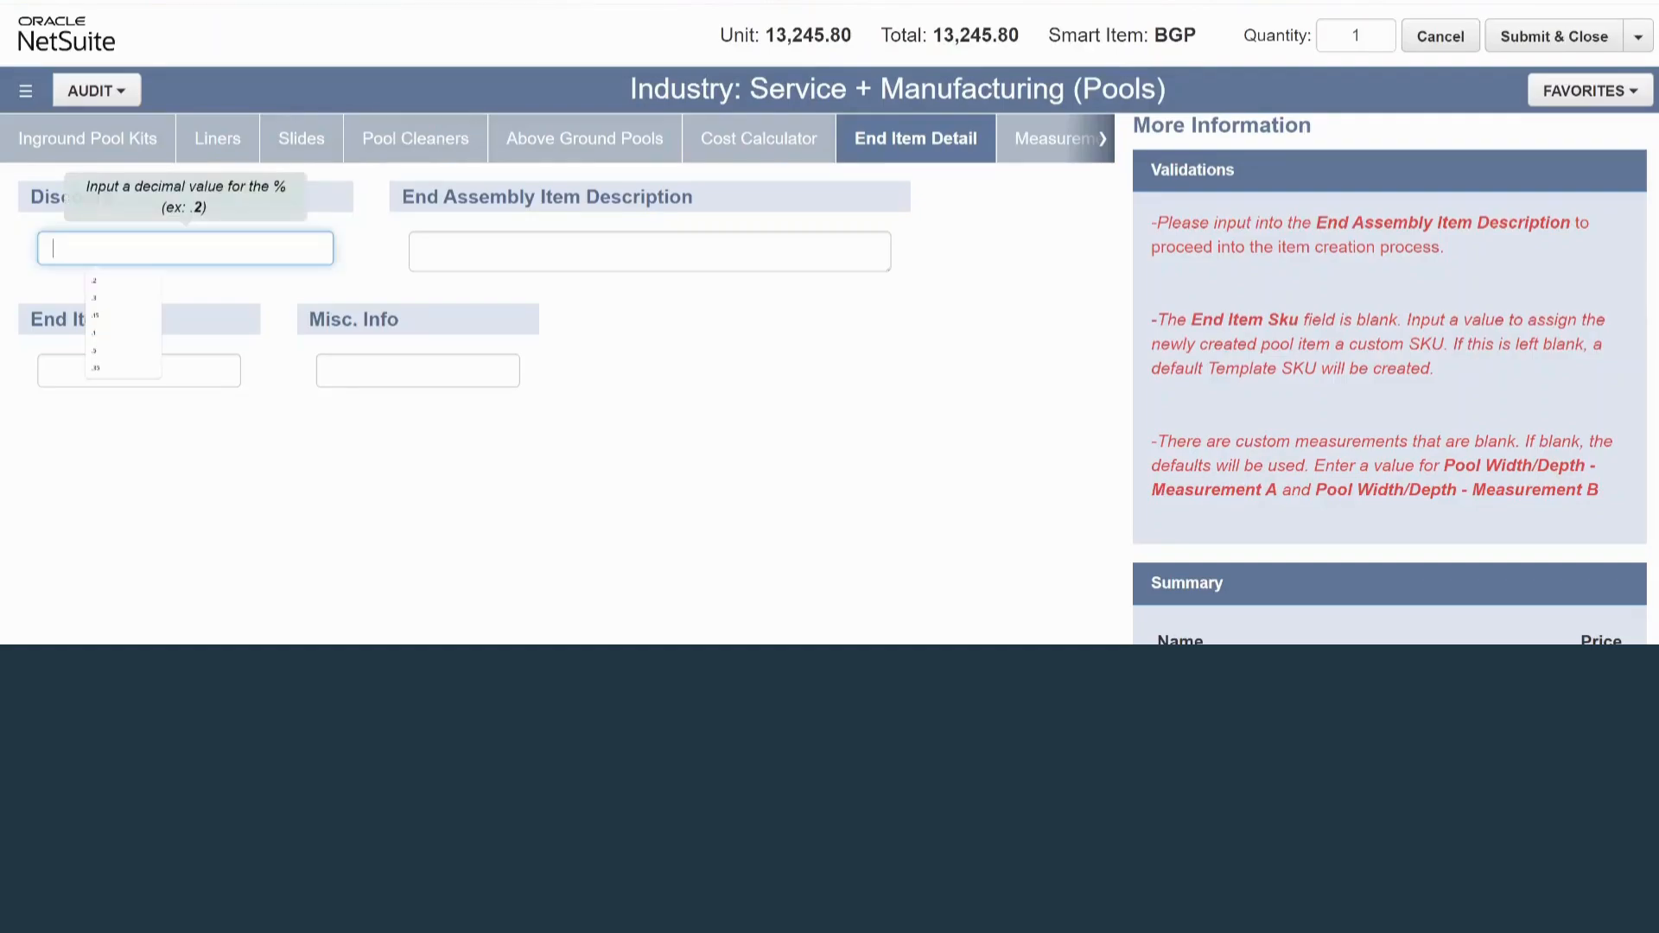
pyautogui.write('.20')
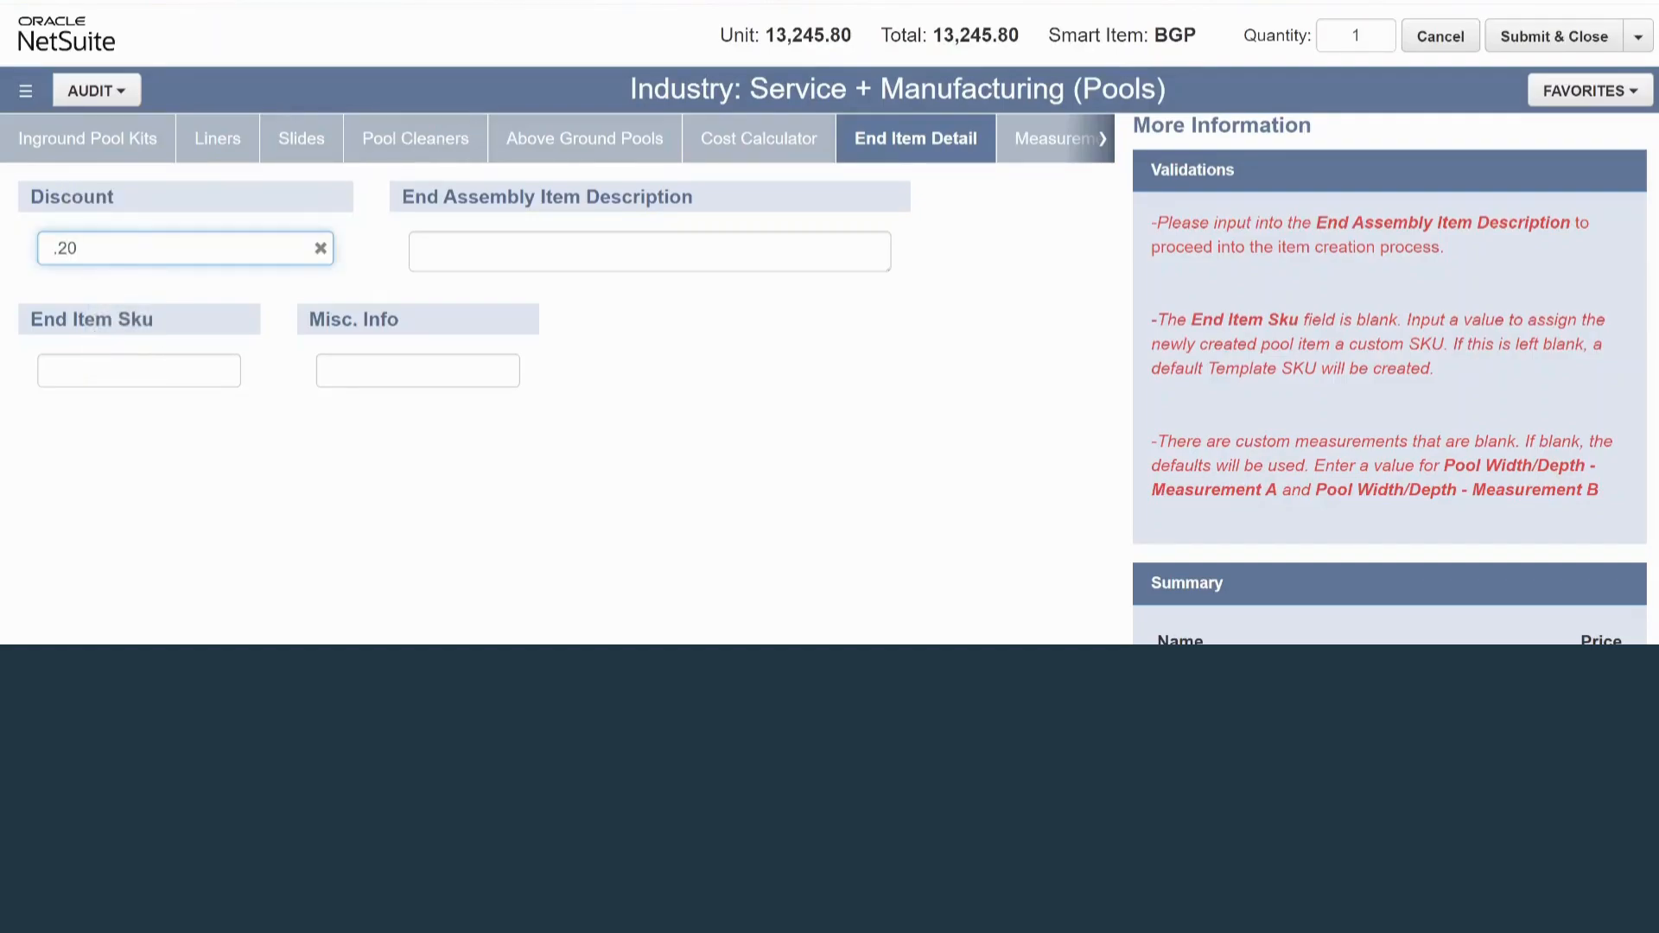
pyautogui.scroll(-5, 1389, 381)
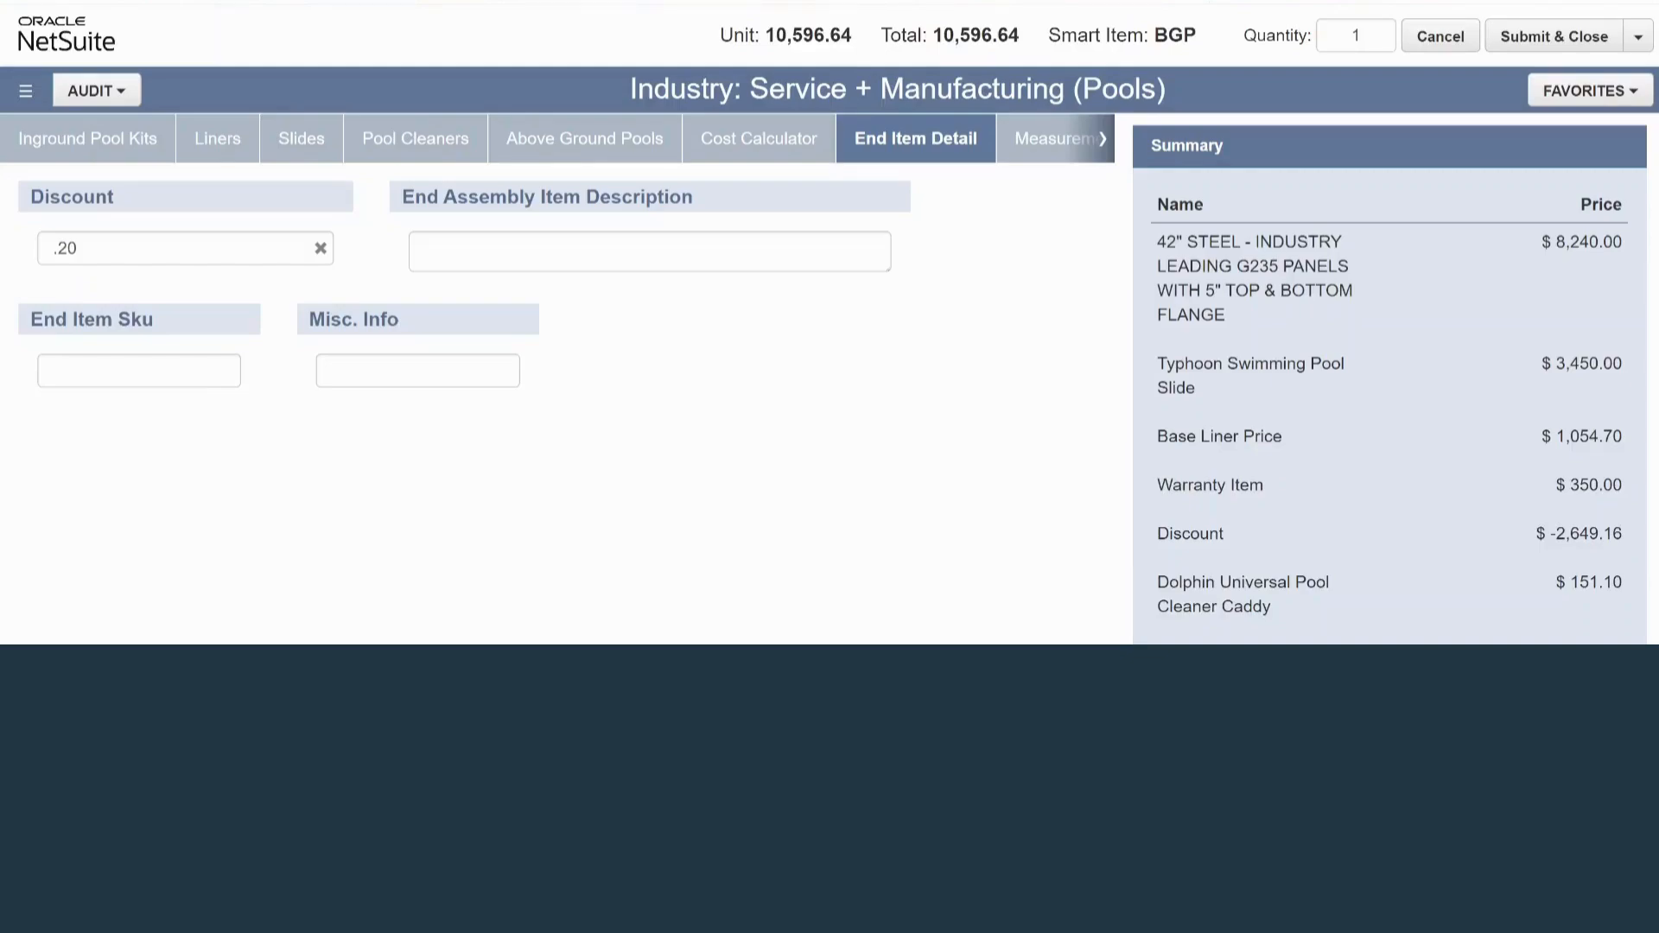
# Enter "test123 - pool" as the End Assembly Item Description
pyautogui.click(649, 251)
pyautogui.write('test1234')
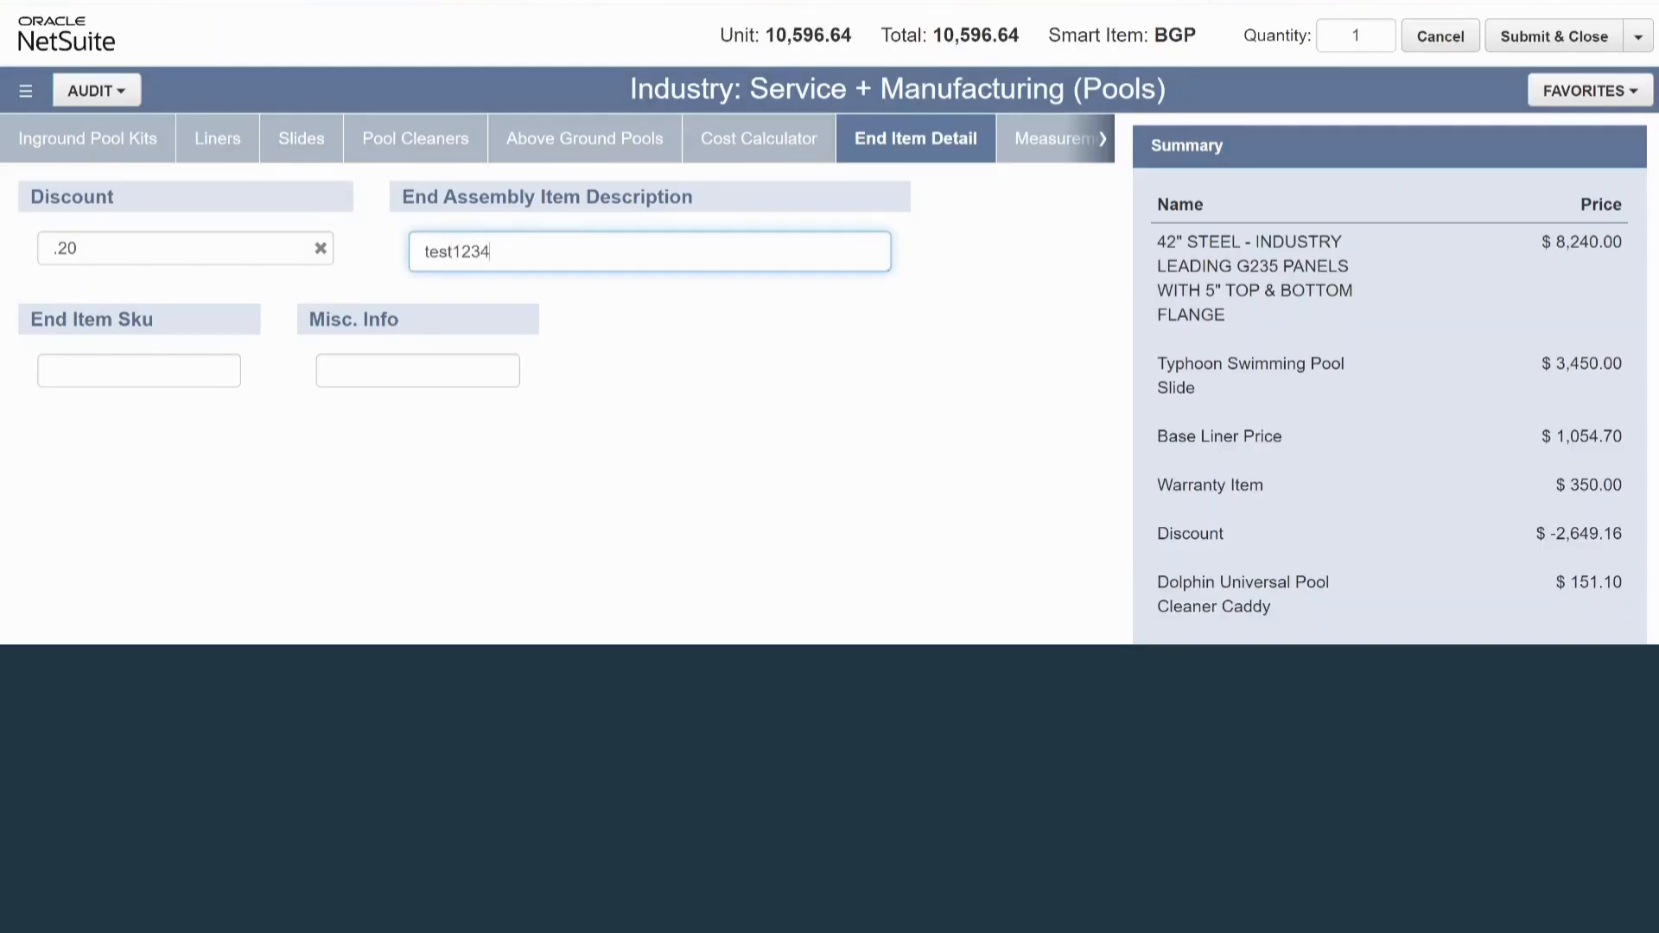
pyautogui.press('BackSpace')
pyautogui.write('- pool')
pyautogui.press('Tab')
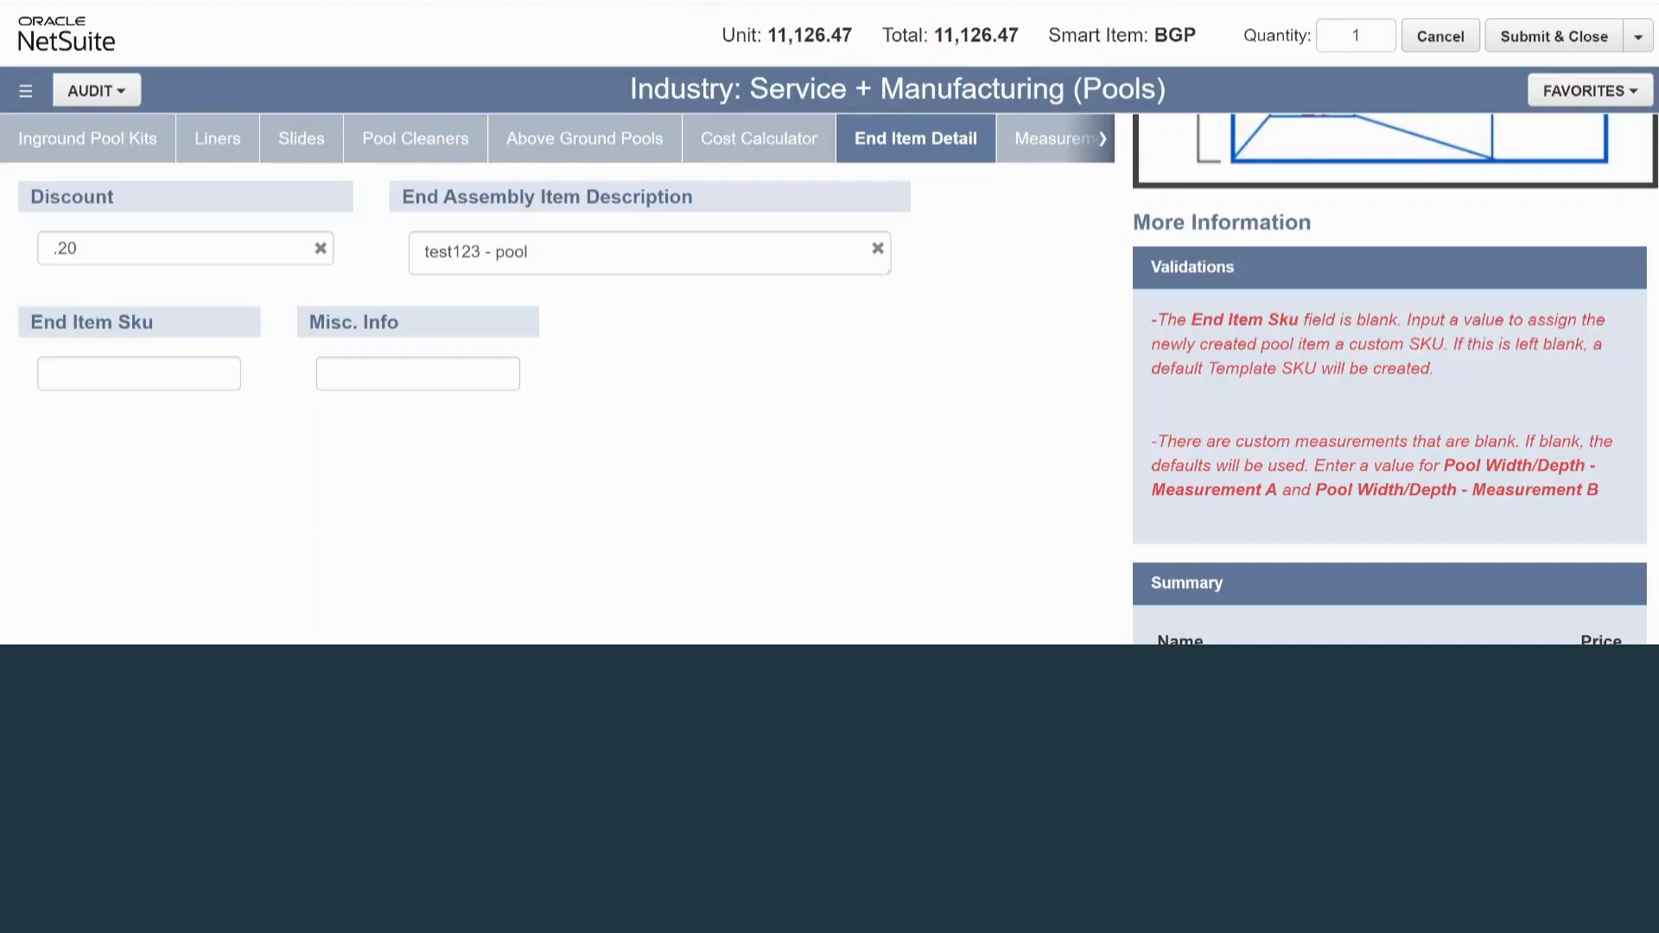
# Set the End Item Sku to PL-001 in the end item details
pyautogui.click(1102, 139)
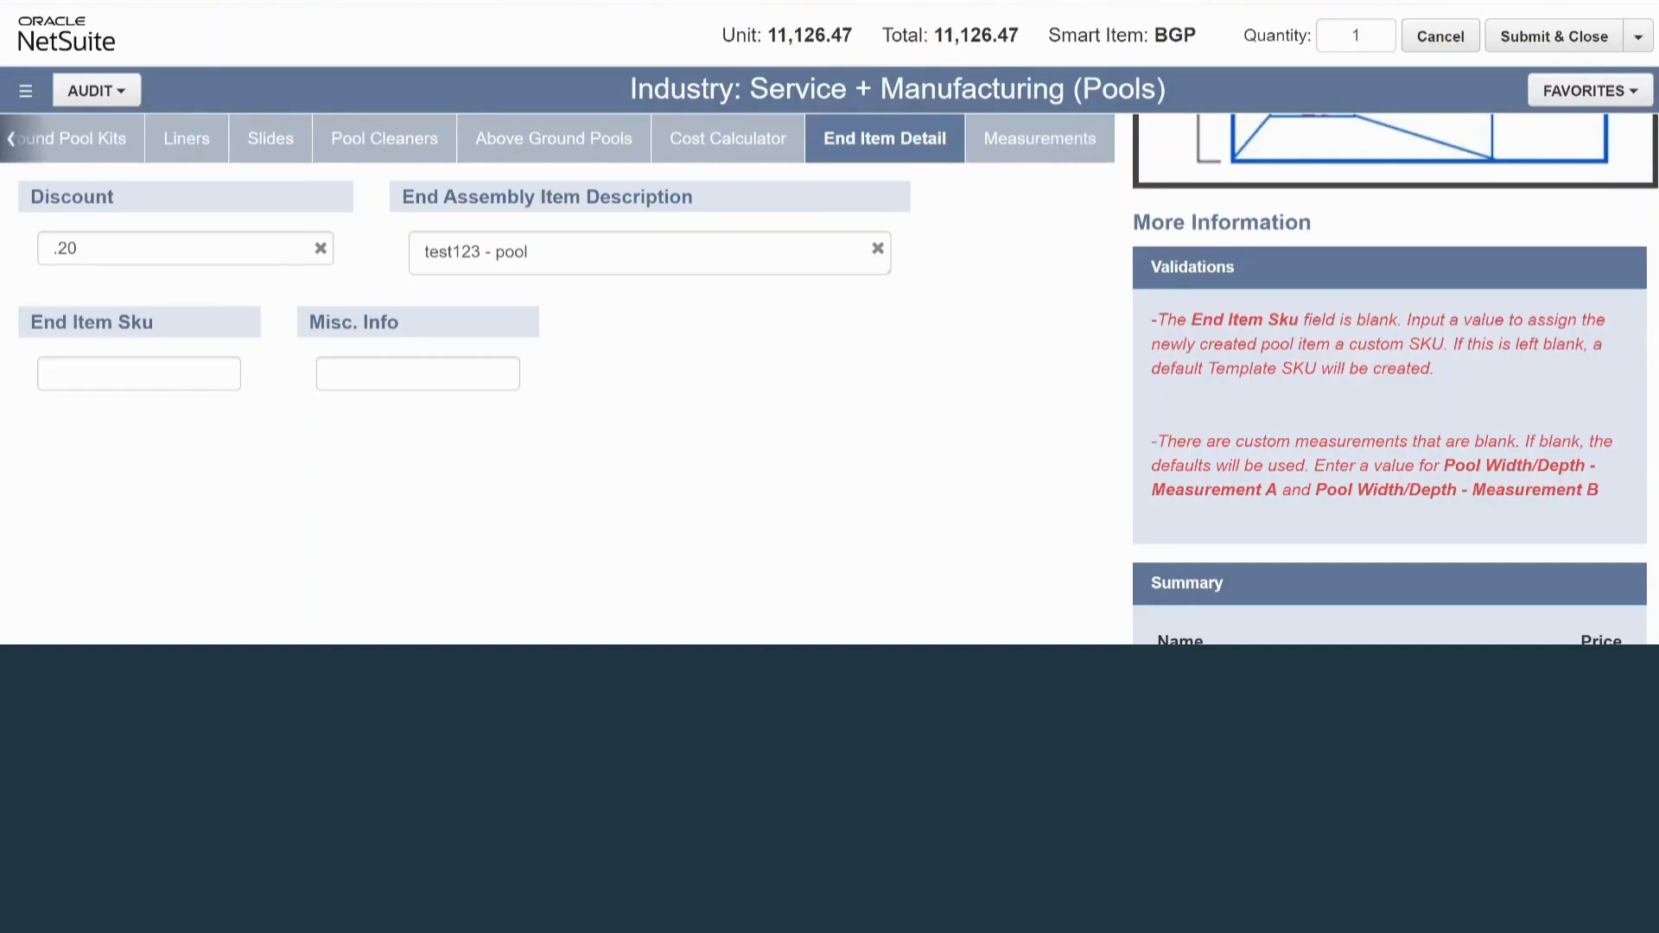
pyautogui.click(1040, 138)
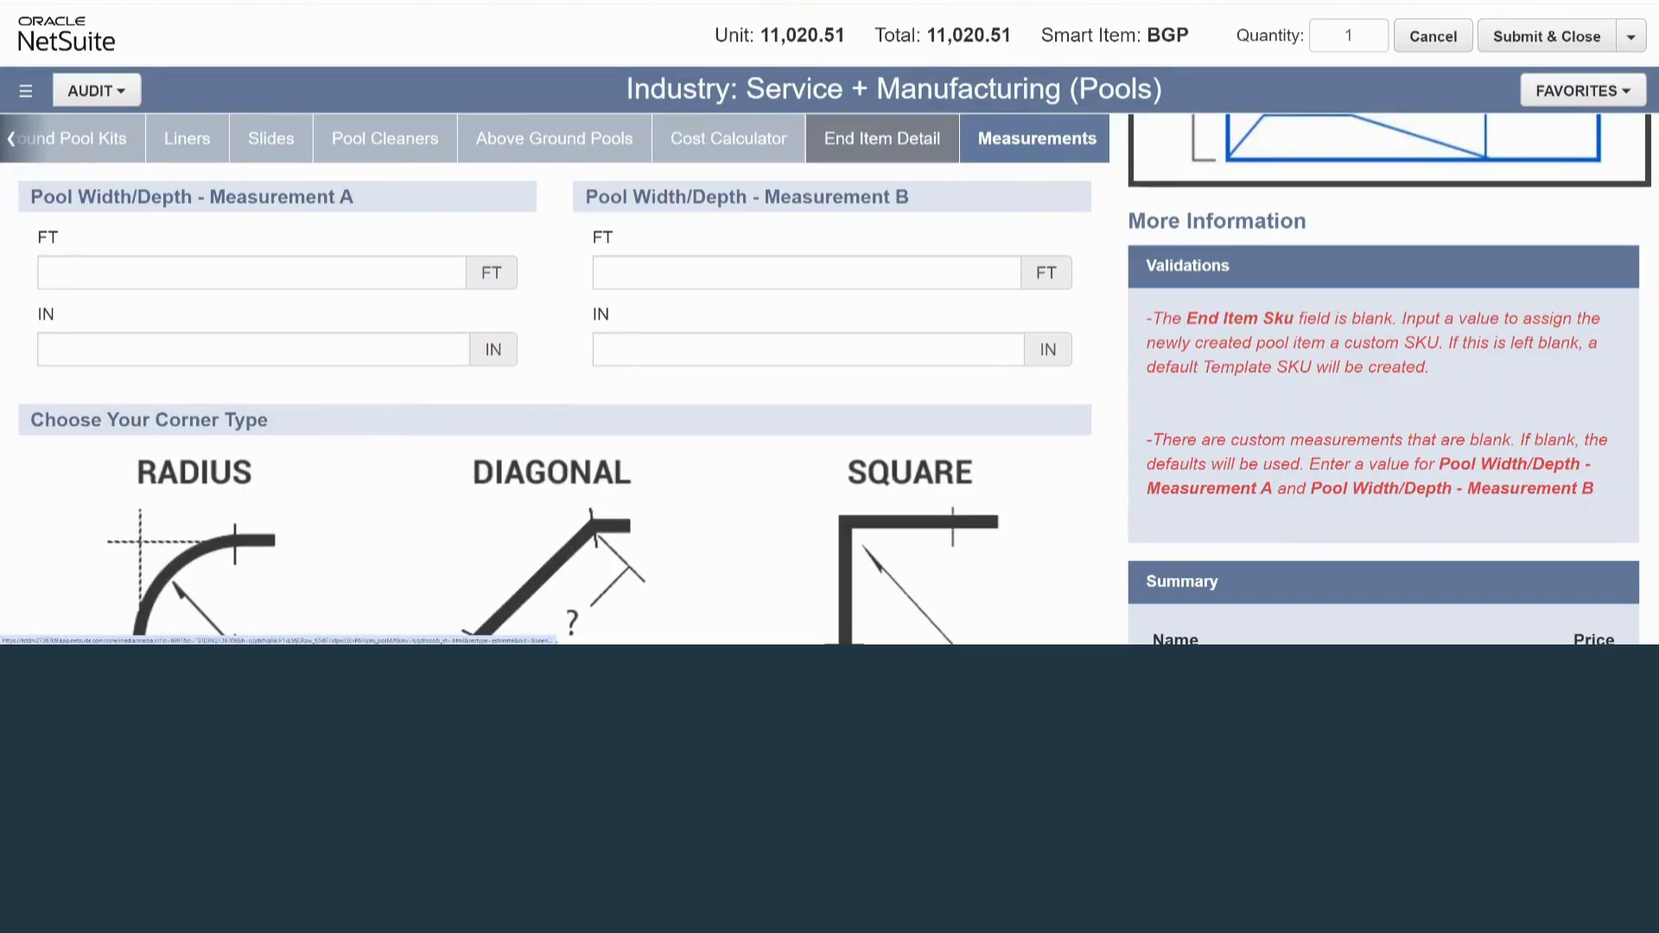
pyautogui.click(881, 138)
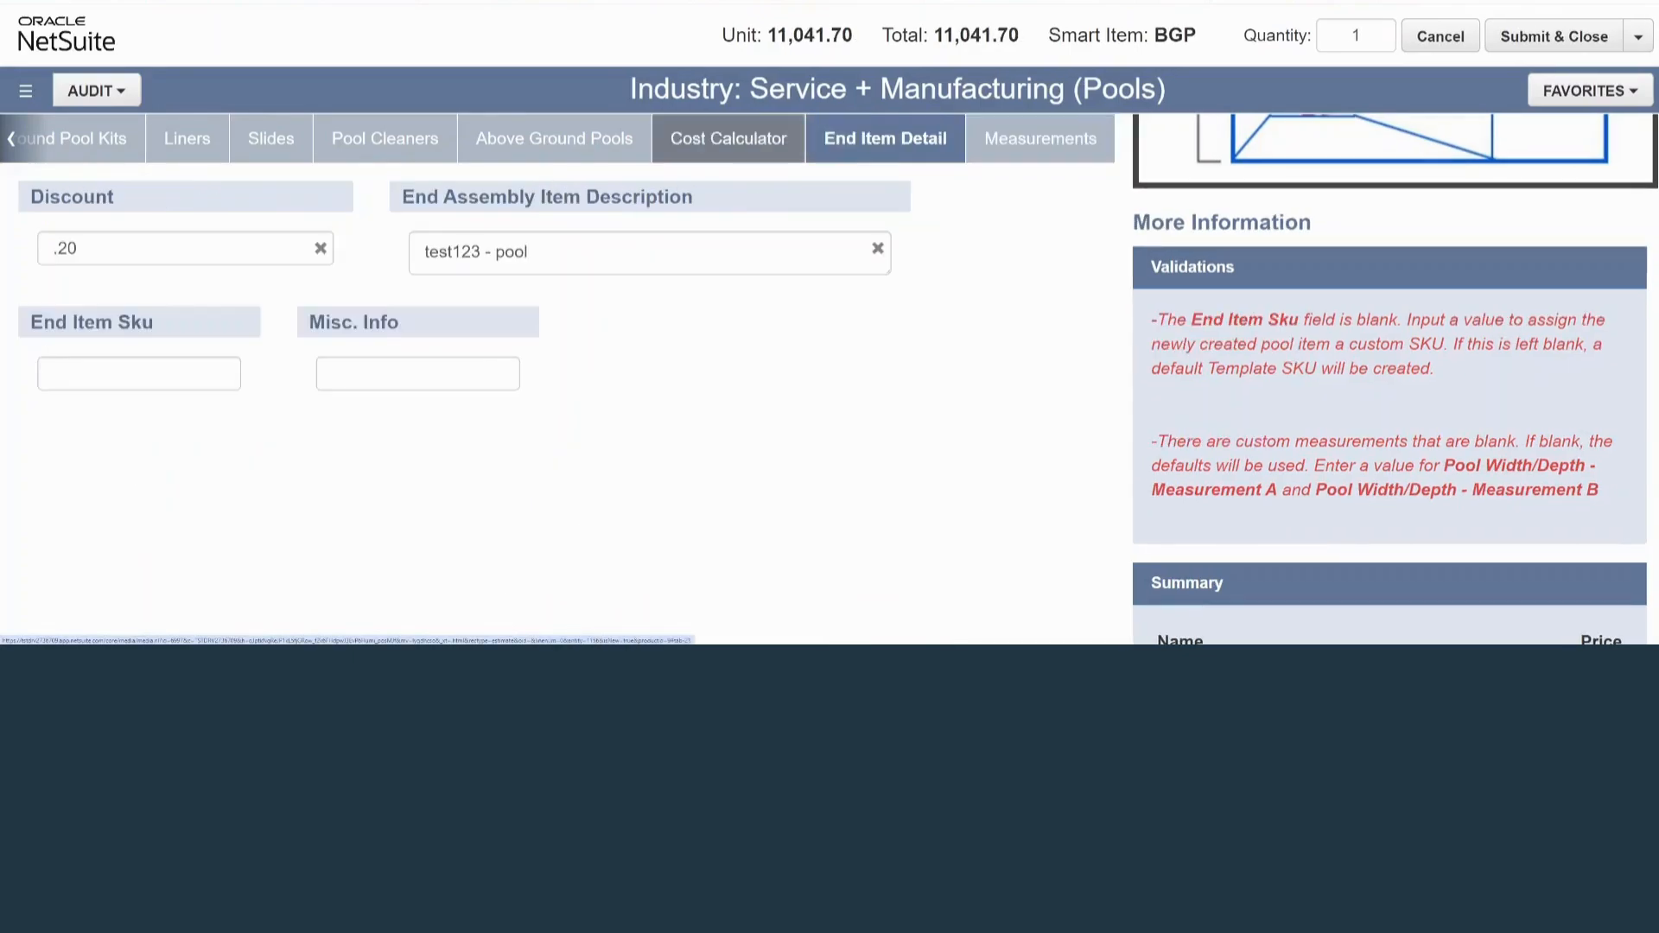
pyautogui.click(138, 373)
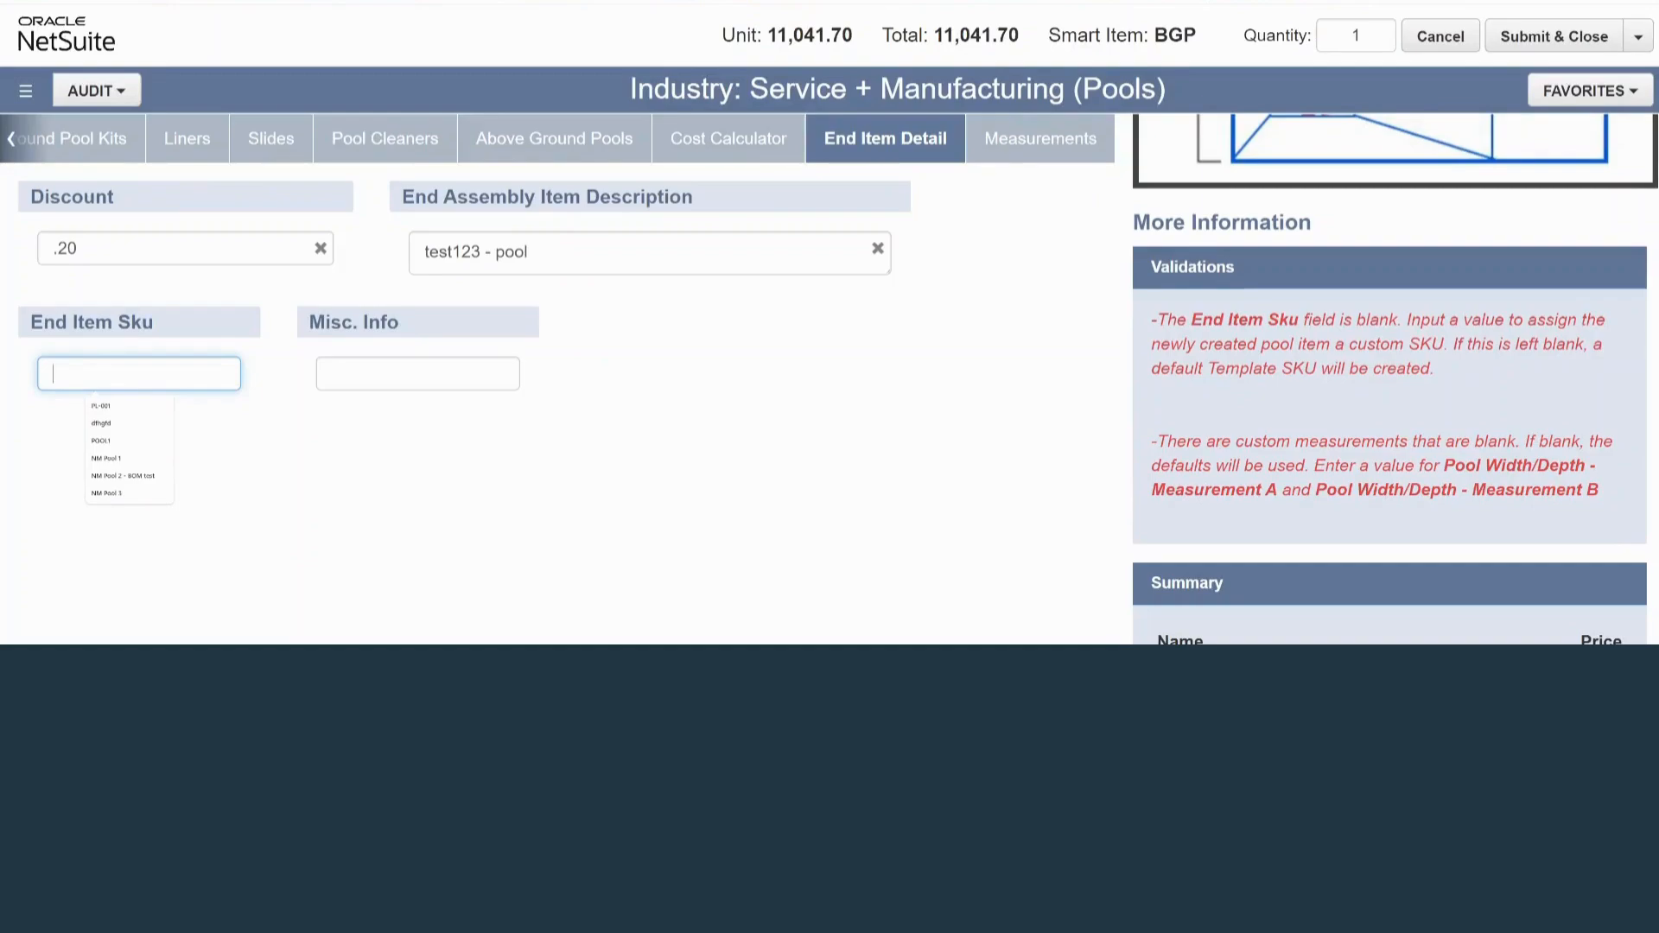
pyautogui.write('PL-')
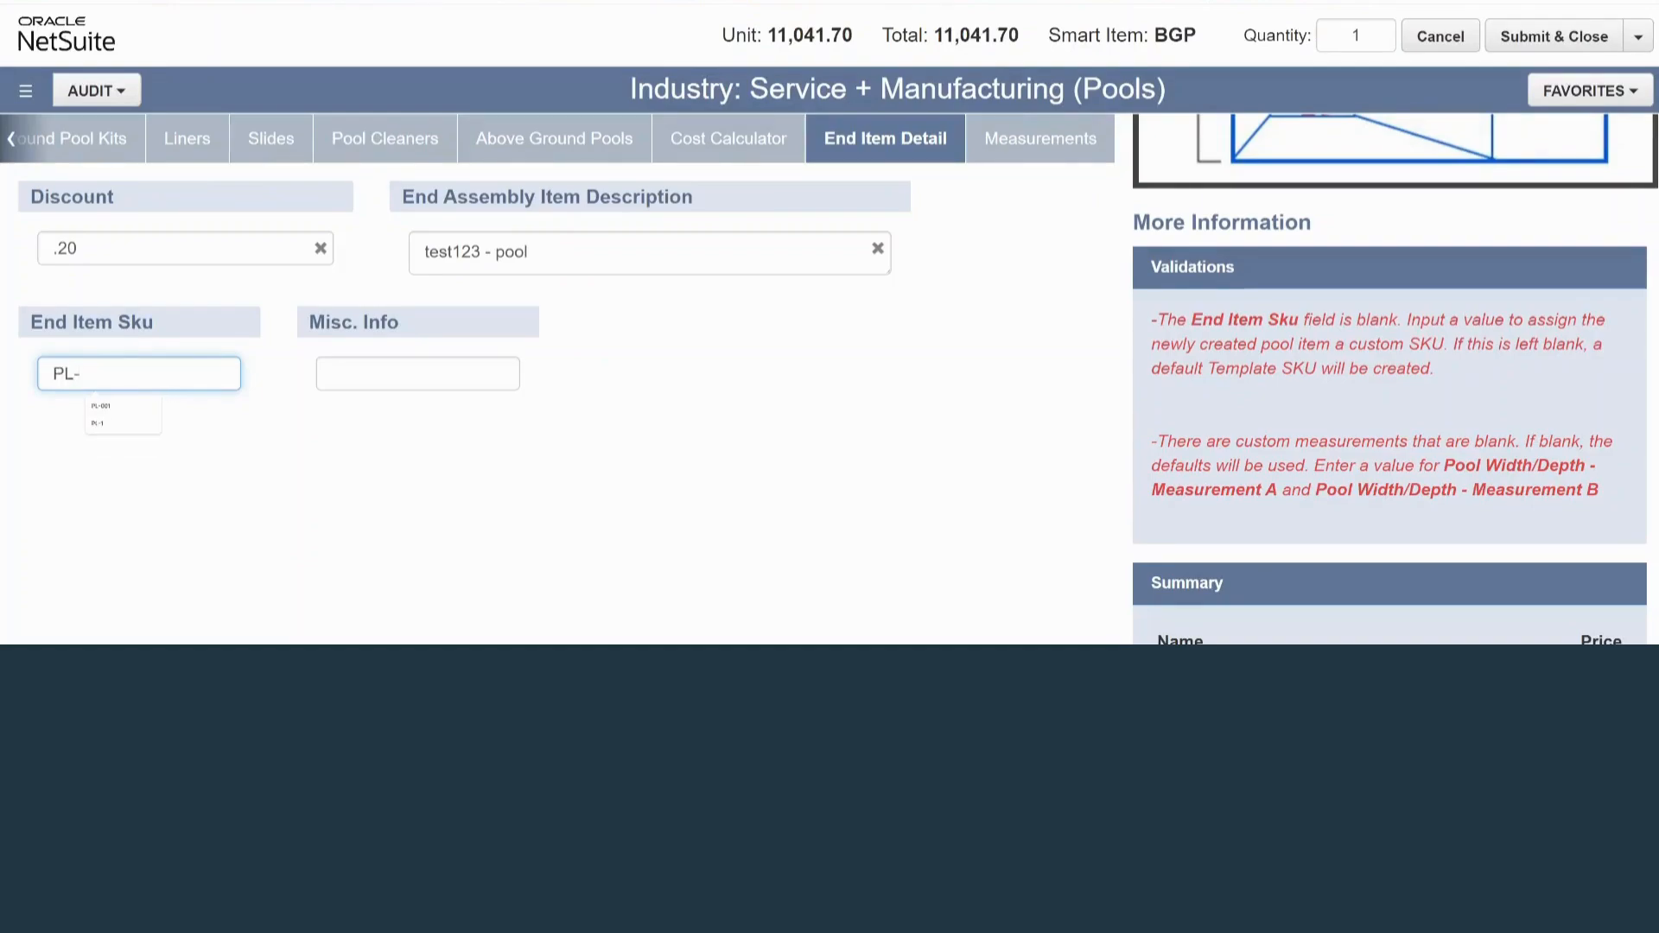
pyautogui.write('001')
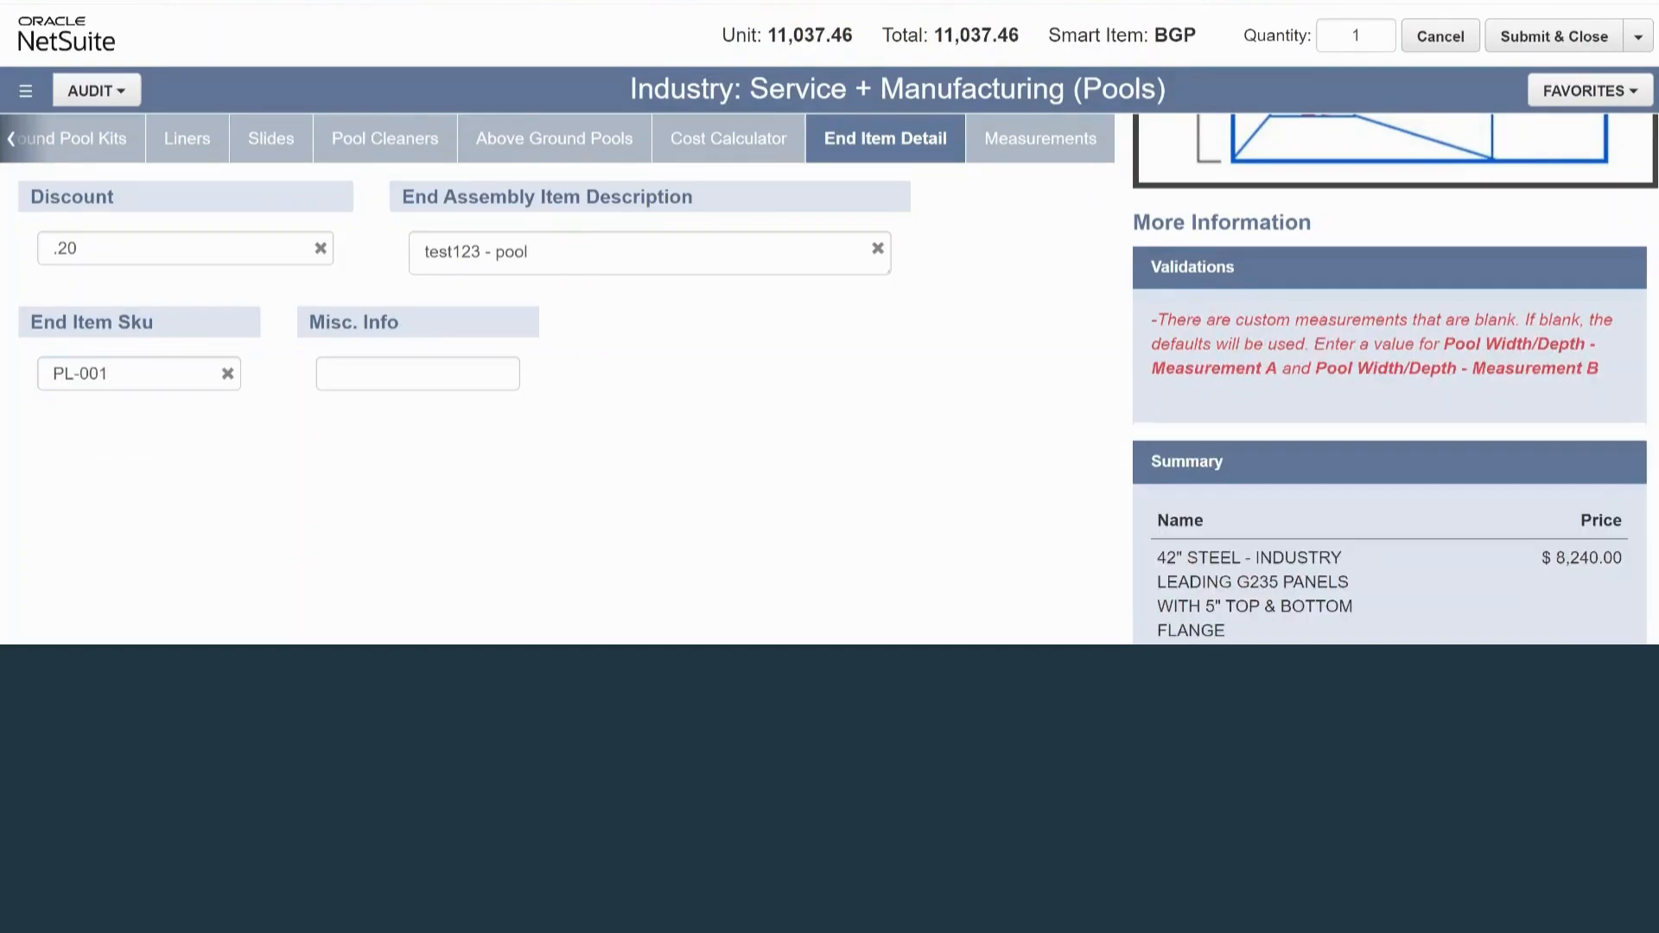
# Set Pool Width/Depth - Measurement A to 12 ft and 44 in
pyautogui.click(1037, 138)
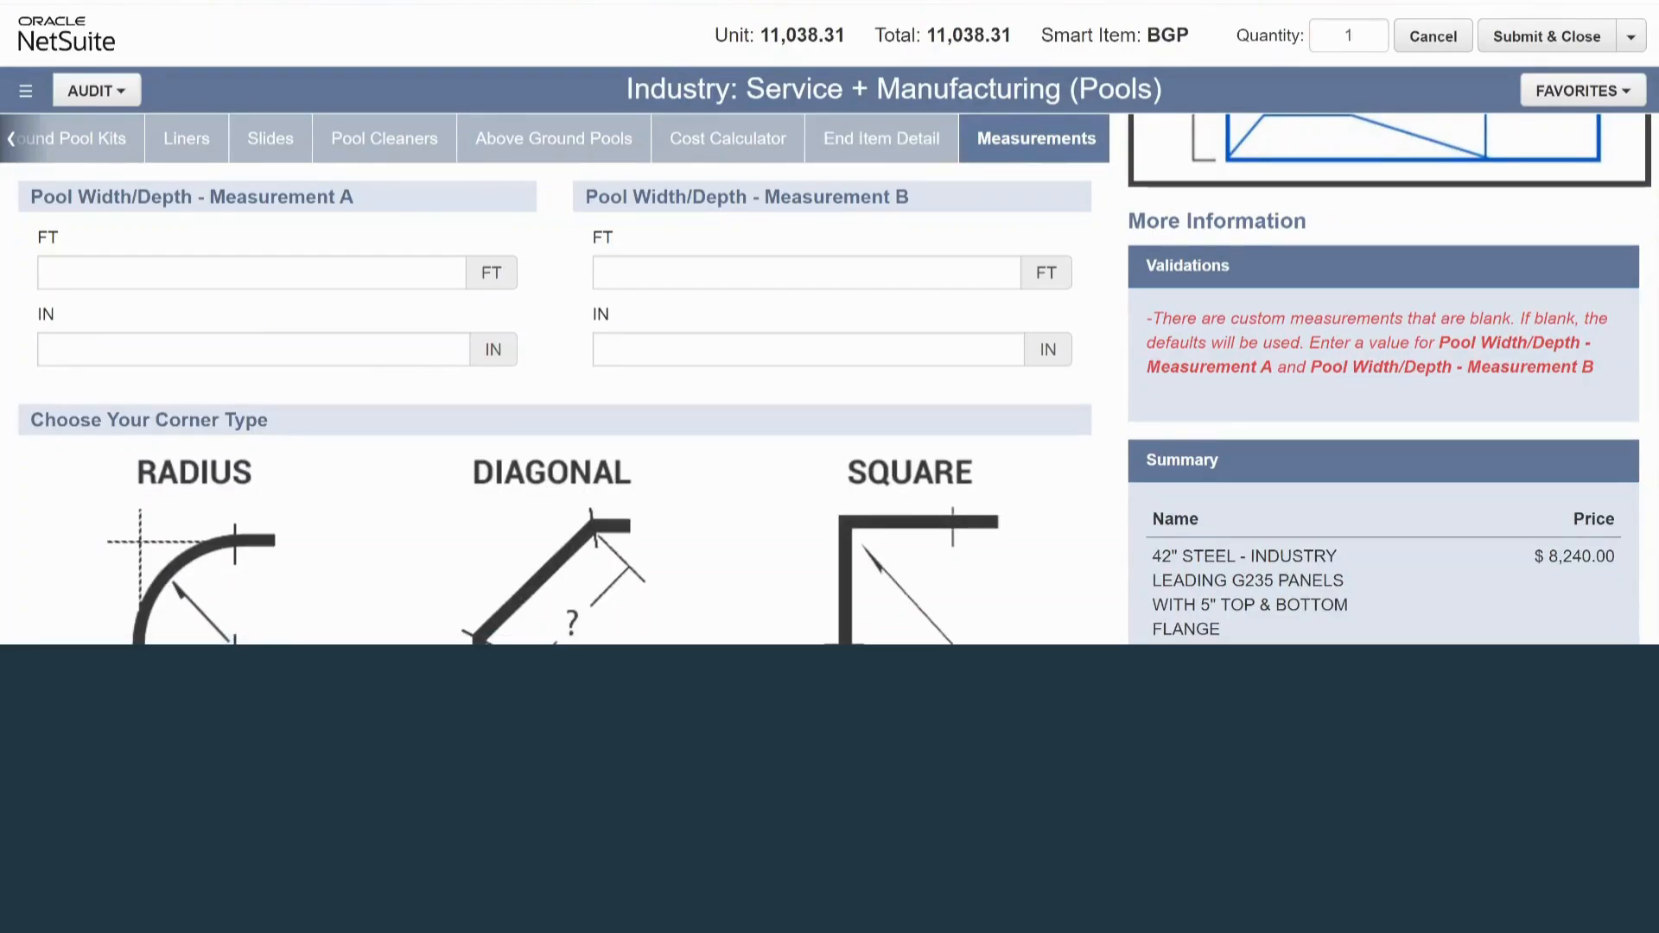
pyautogui.click(121, 273)
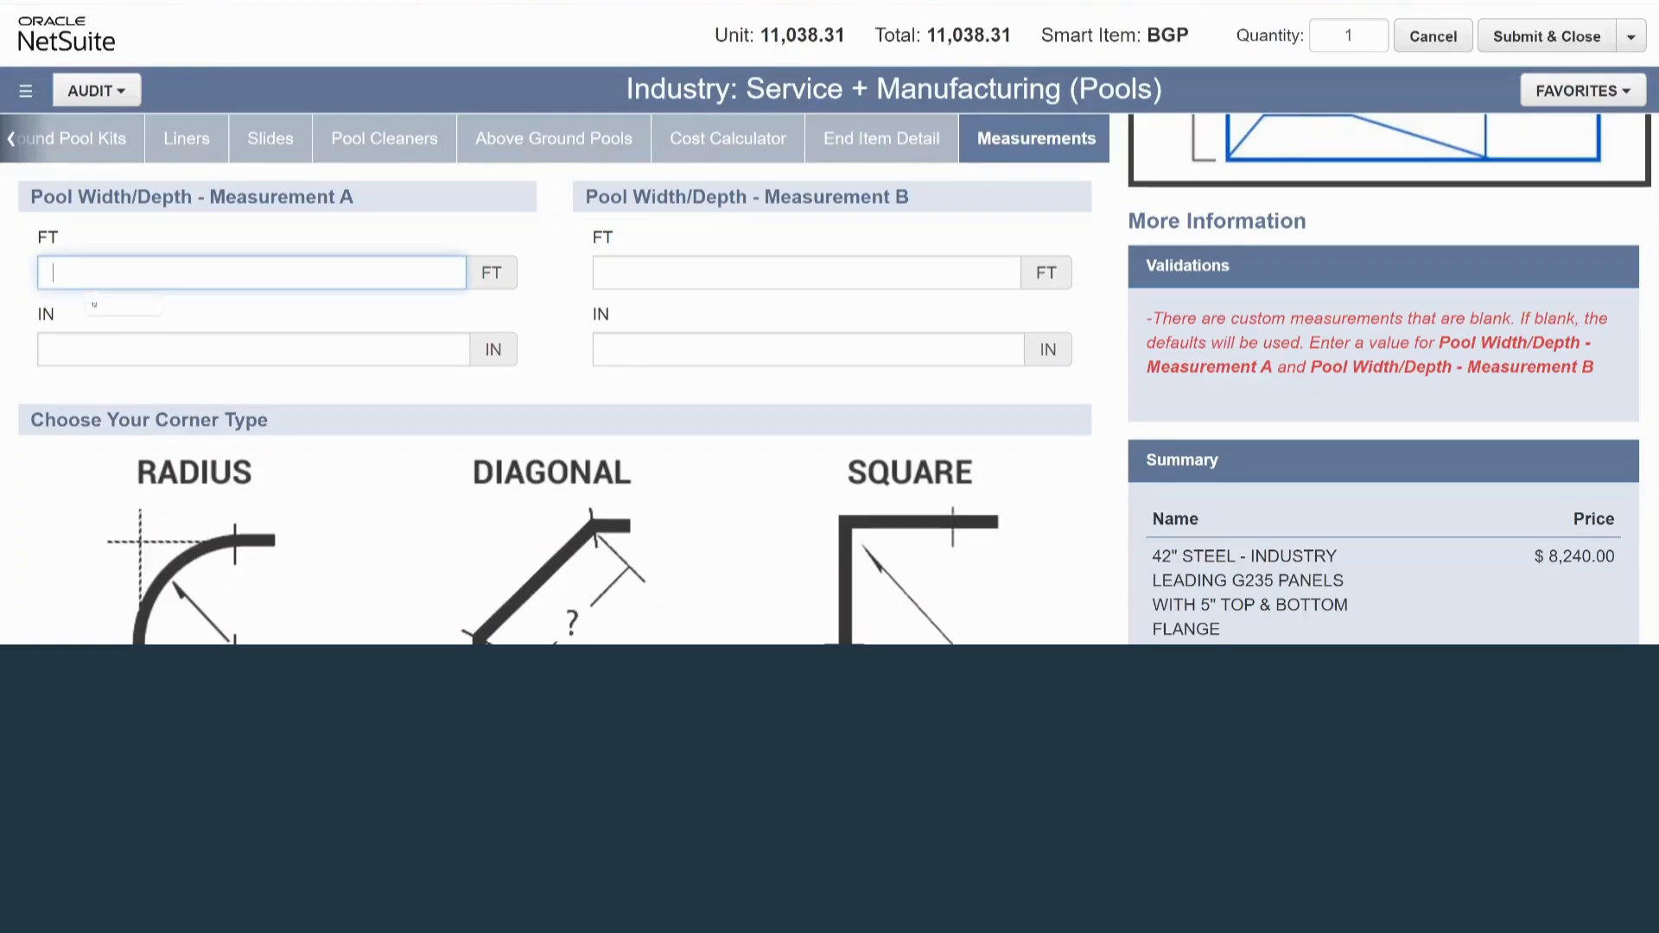
pyautogui.click(121, 304)
pyautogui.click(121, 349)
pyautogui.click(121, 399)
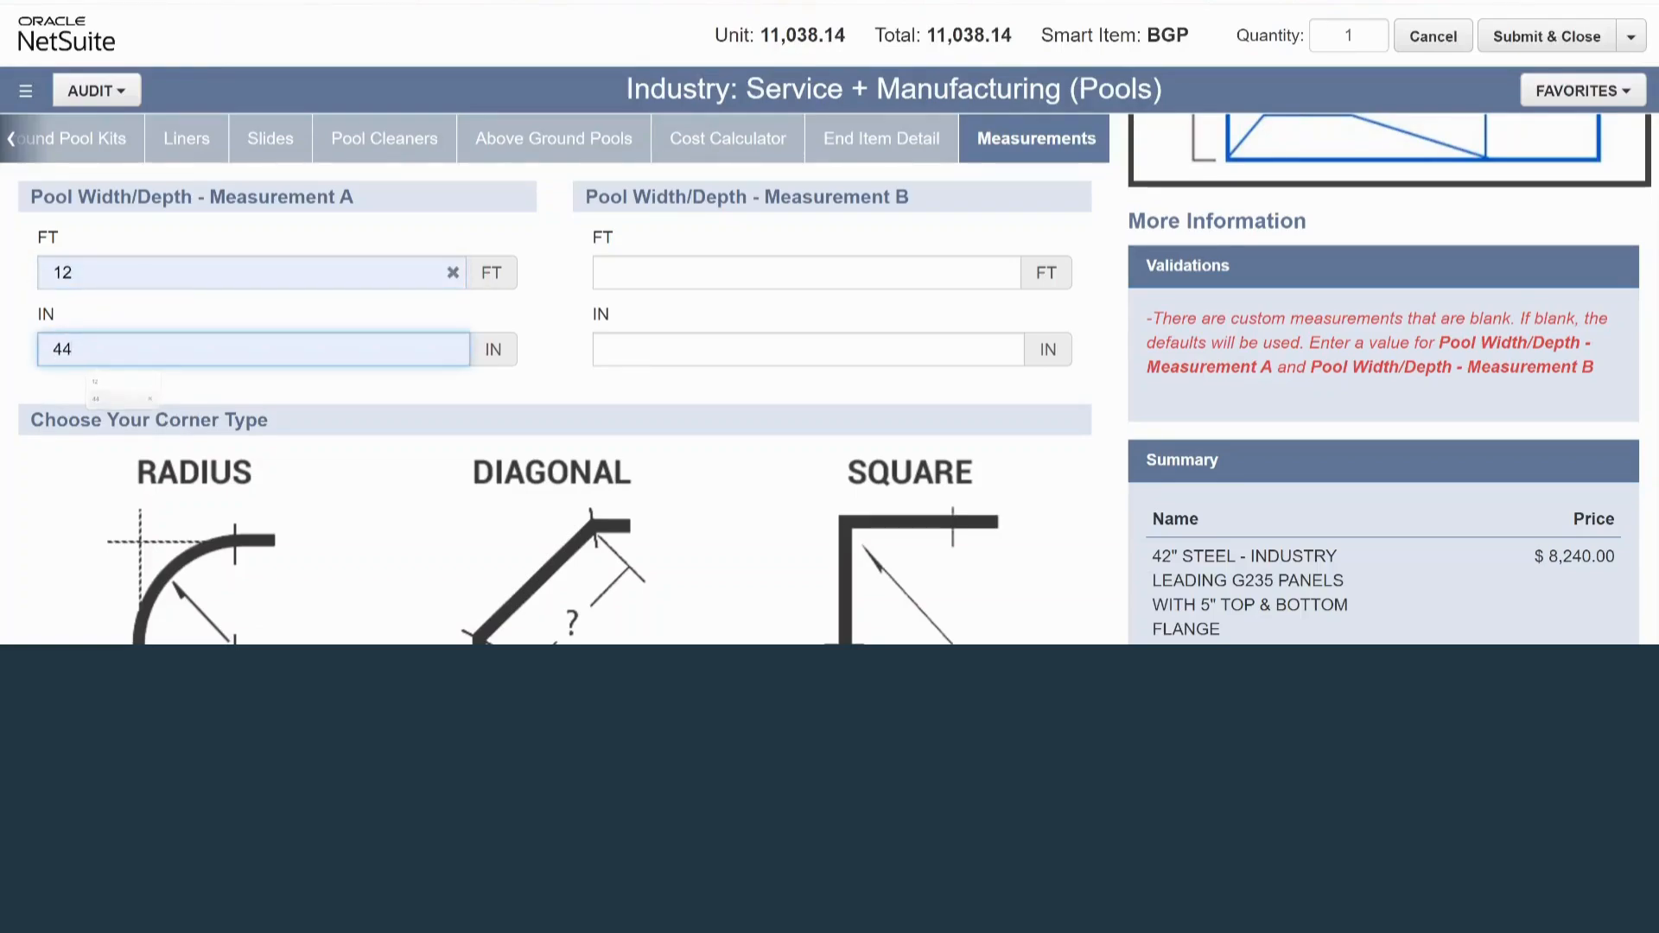
# Set Pool Width/Depth - Measurement B to 24 ft and 48 in, and review the price summary
pyautogui.click(677, 274)
pyautogui.click(676, 304)
pyautogui.click(676, 349)
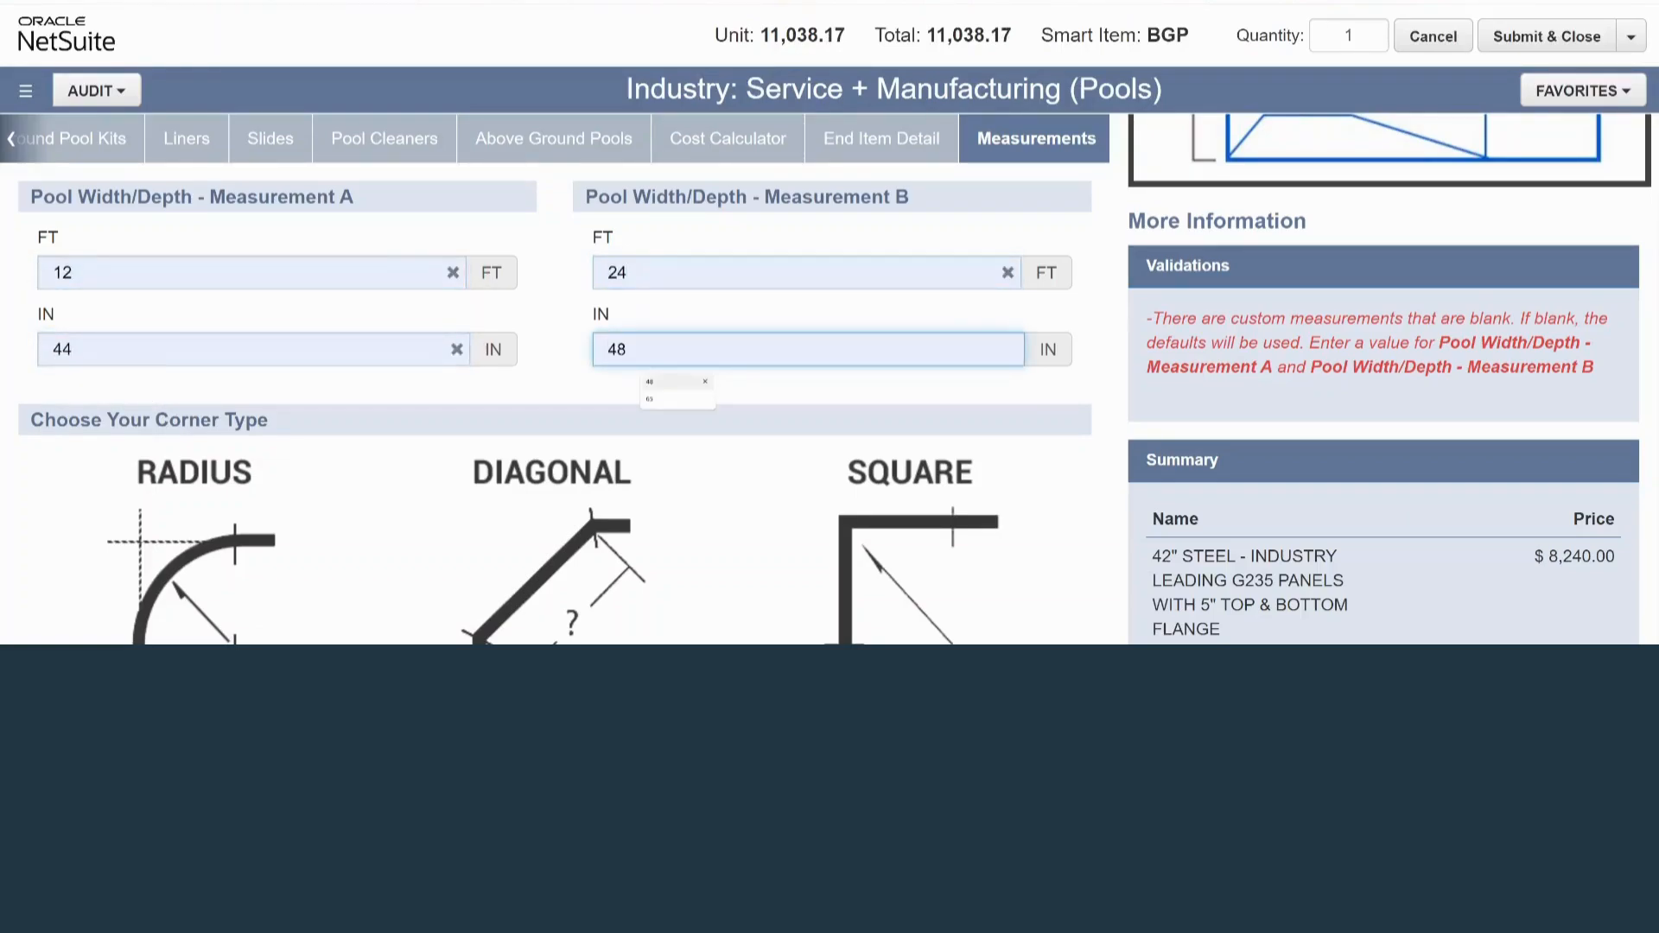
pyautogui.click(677, 381)
pyautogui.press('Tab')
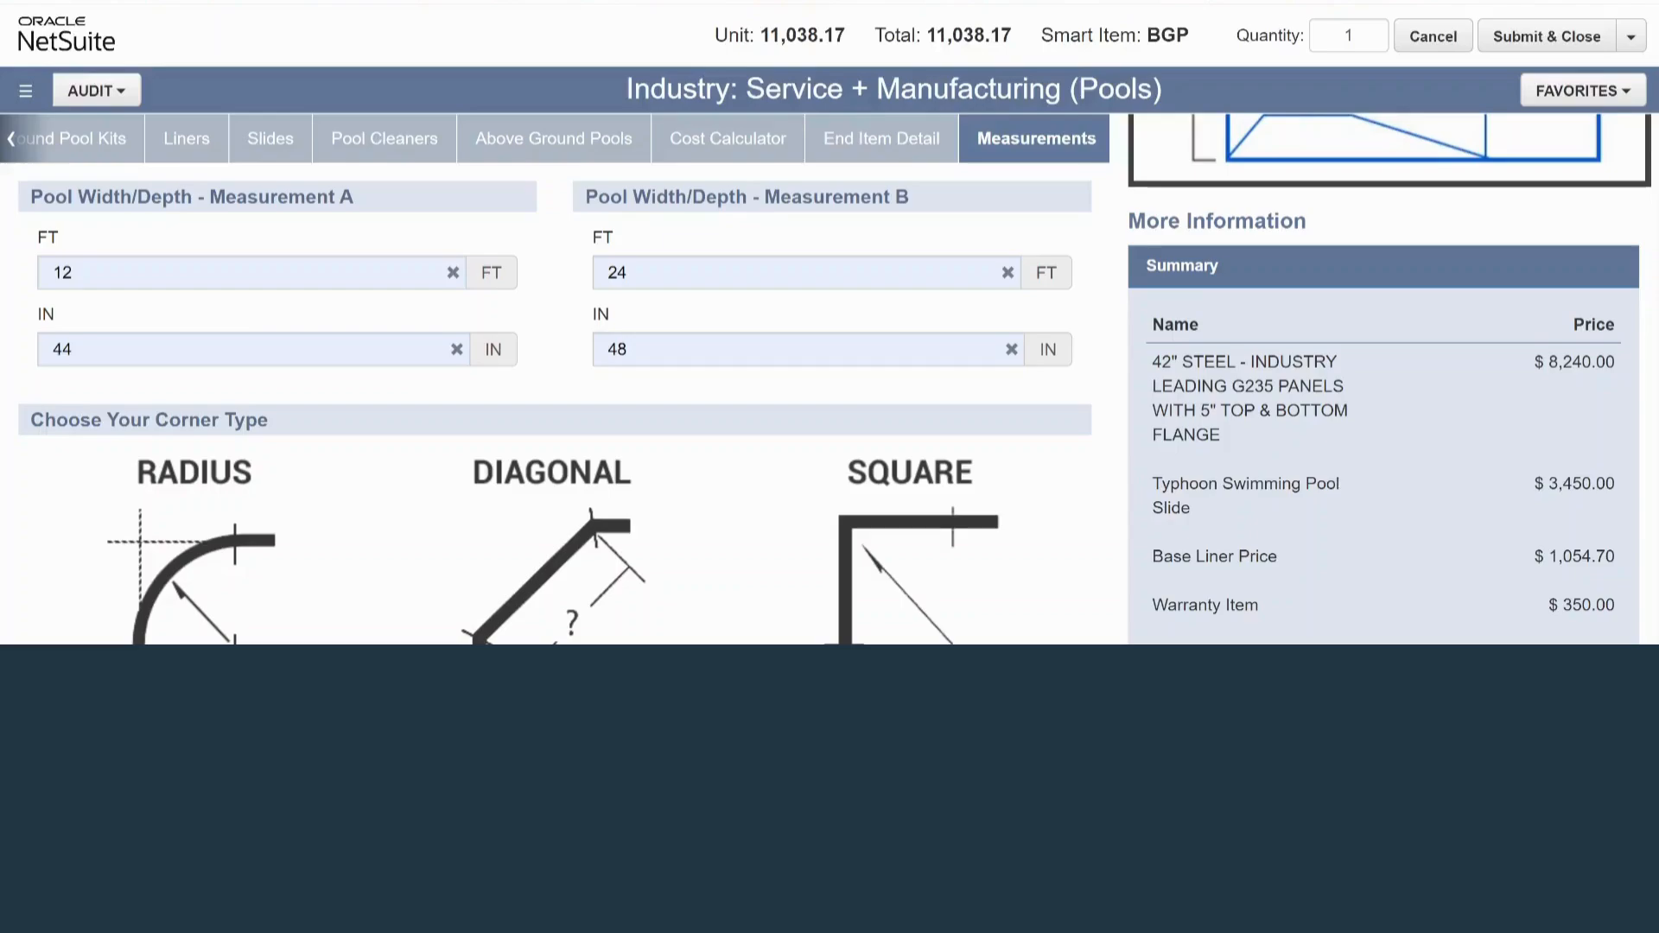
pyautogui.scroll(-5, 1383, 380)
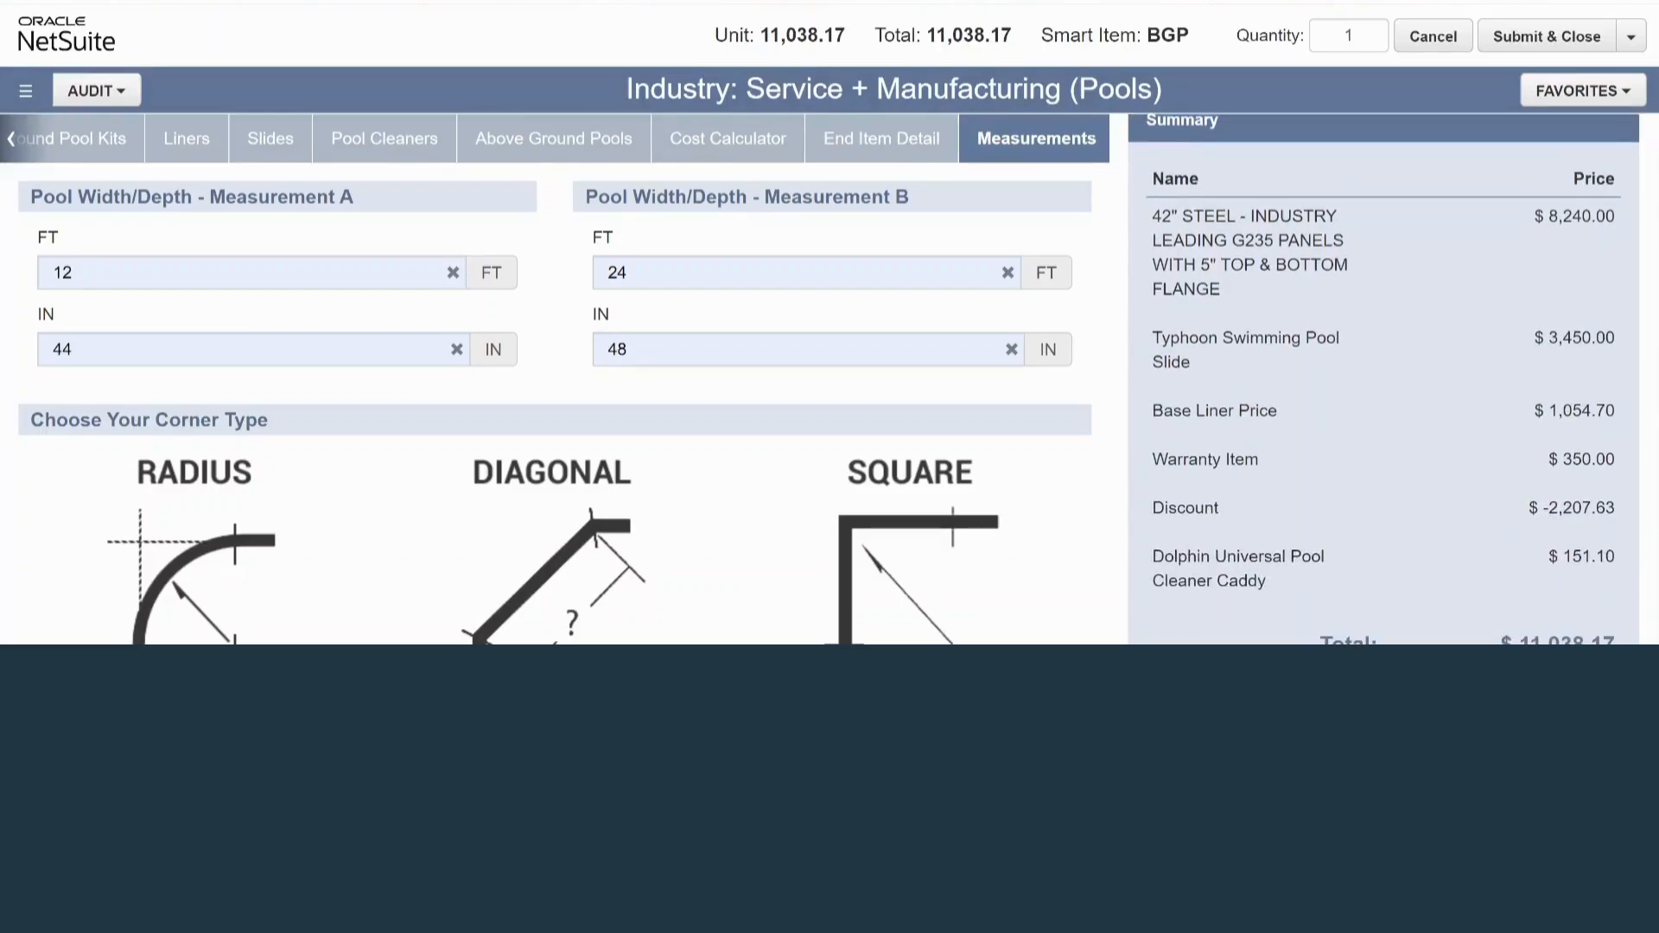
pyautogui.scroll(2, 1383, 380)
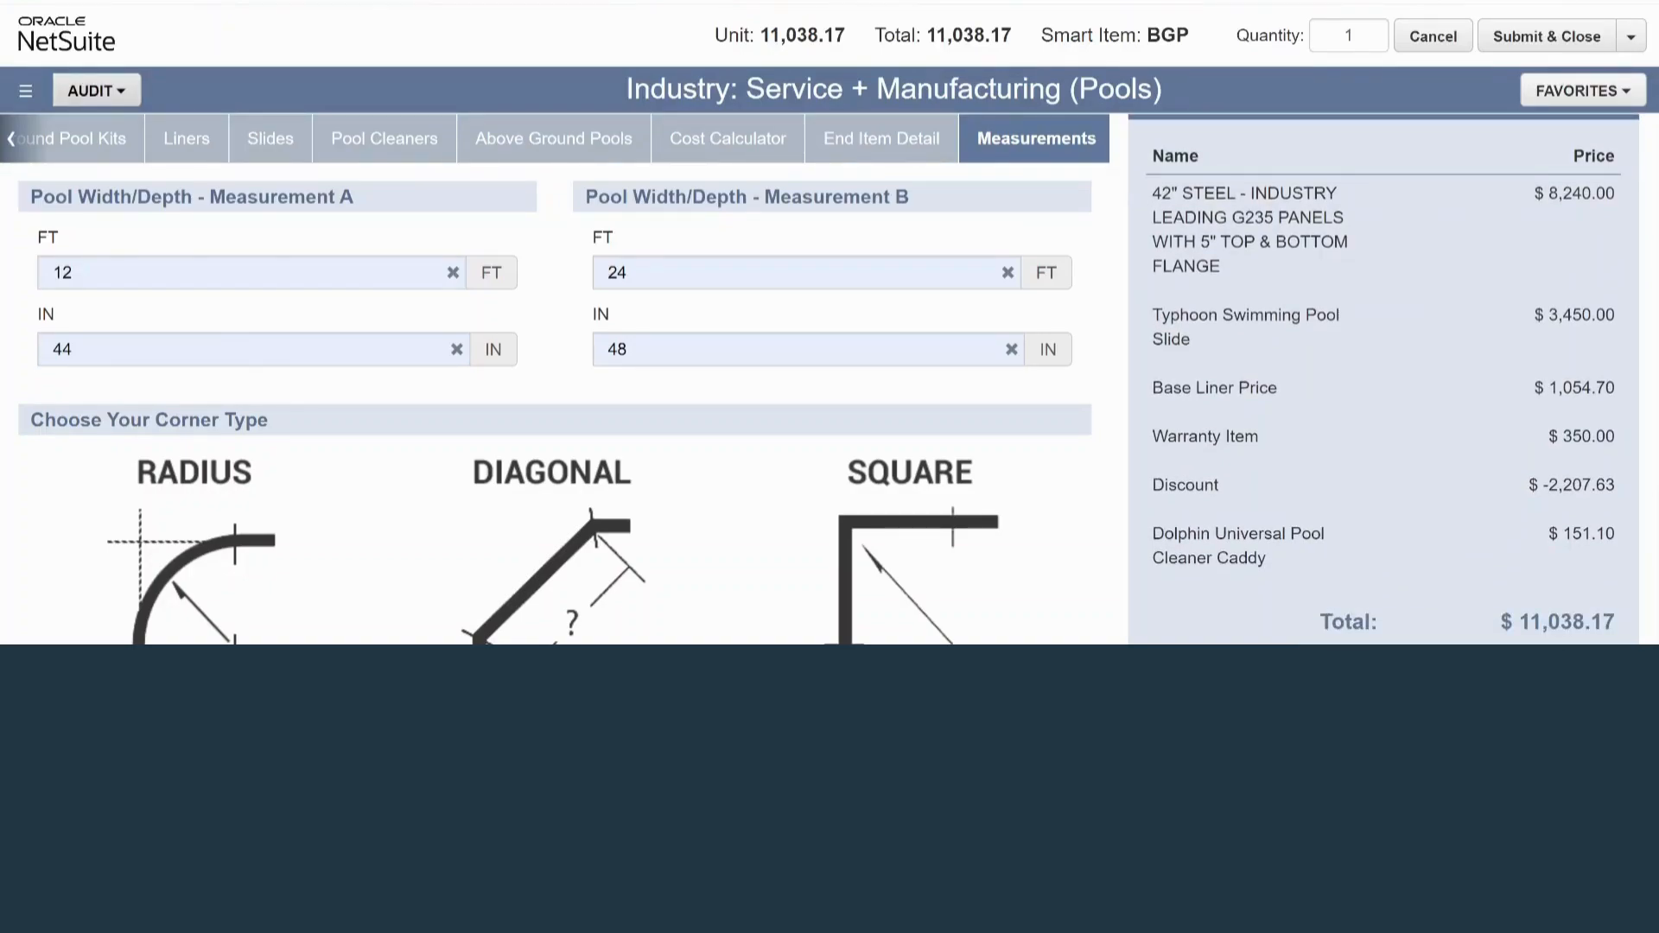
# Review the Materials audit list of the configured pool, including SKUs, quantities and purchase prices, and close it
pyautogui.click(96, 90)
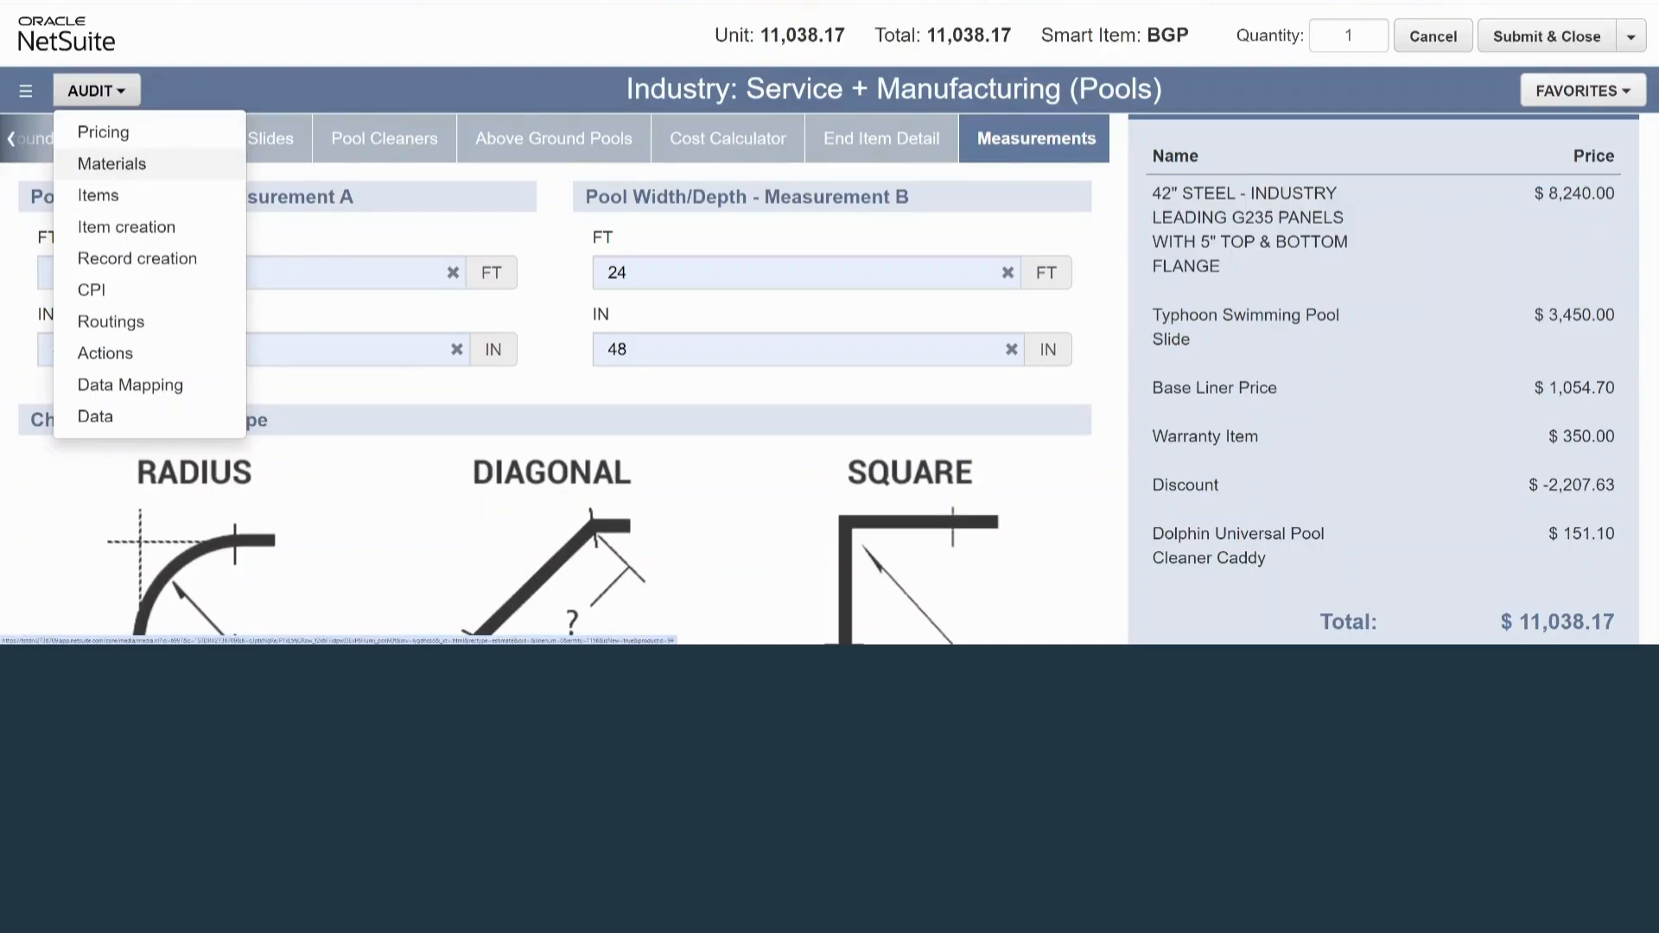
pyautogui.click(111, 163)
pyautogui.scroll(-1, 830, 346)
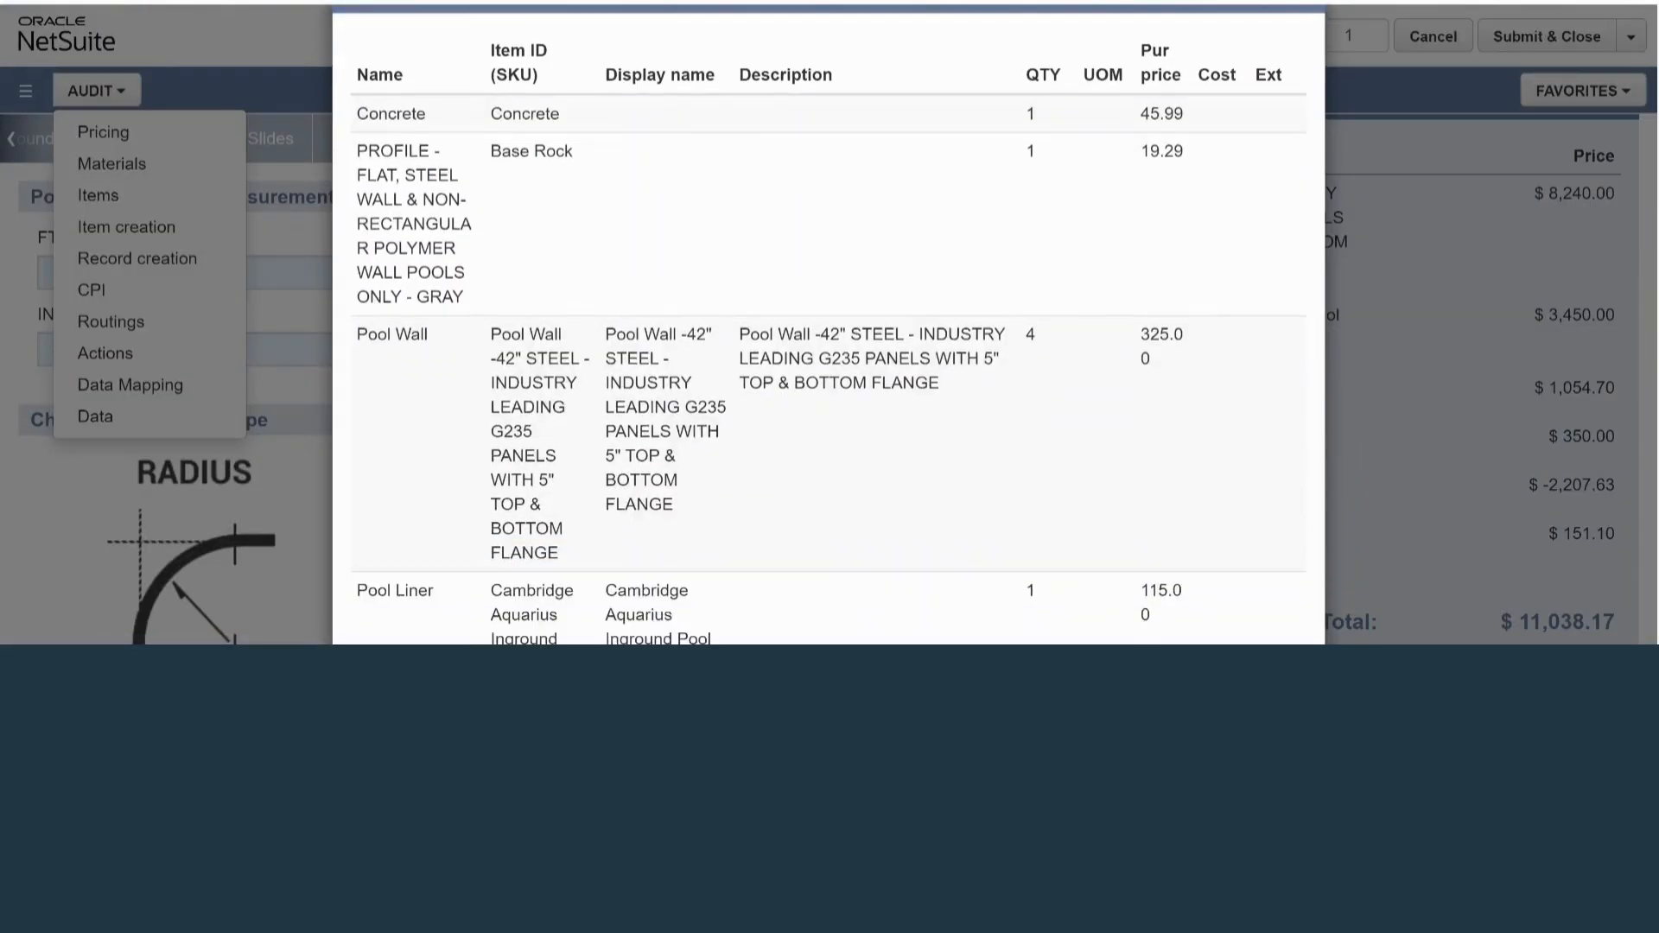
pyautogui.scroll(-1, 829, 346)
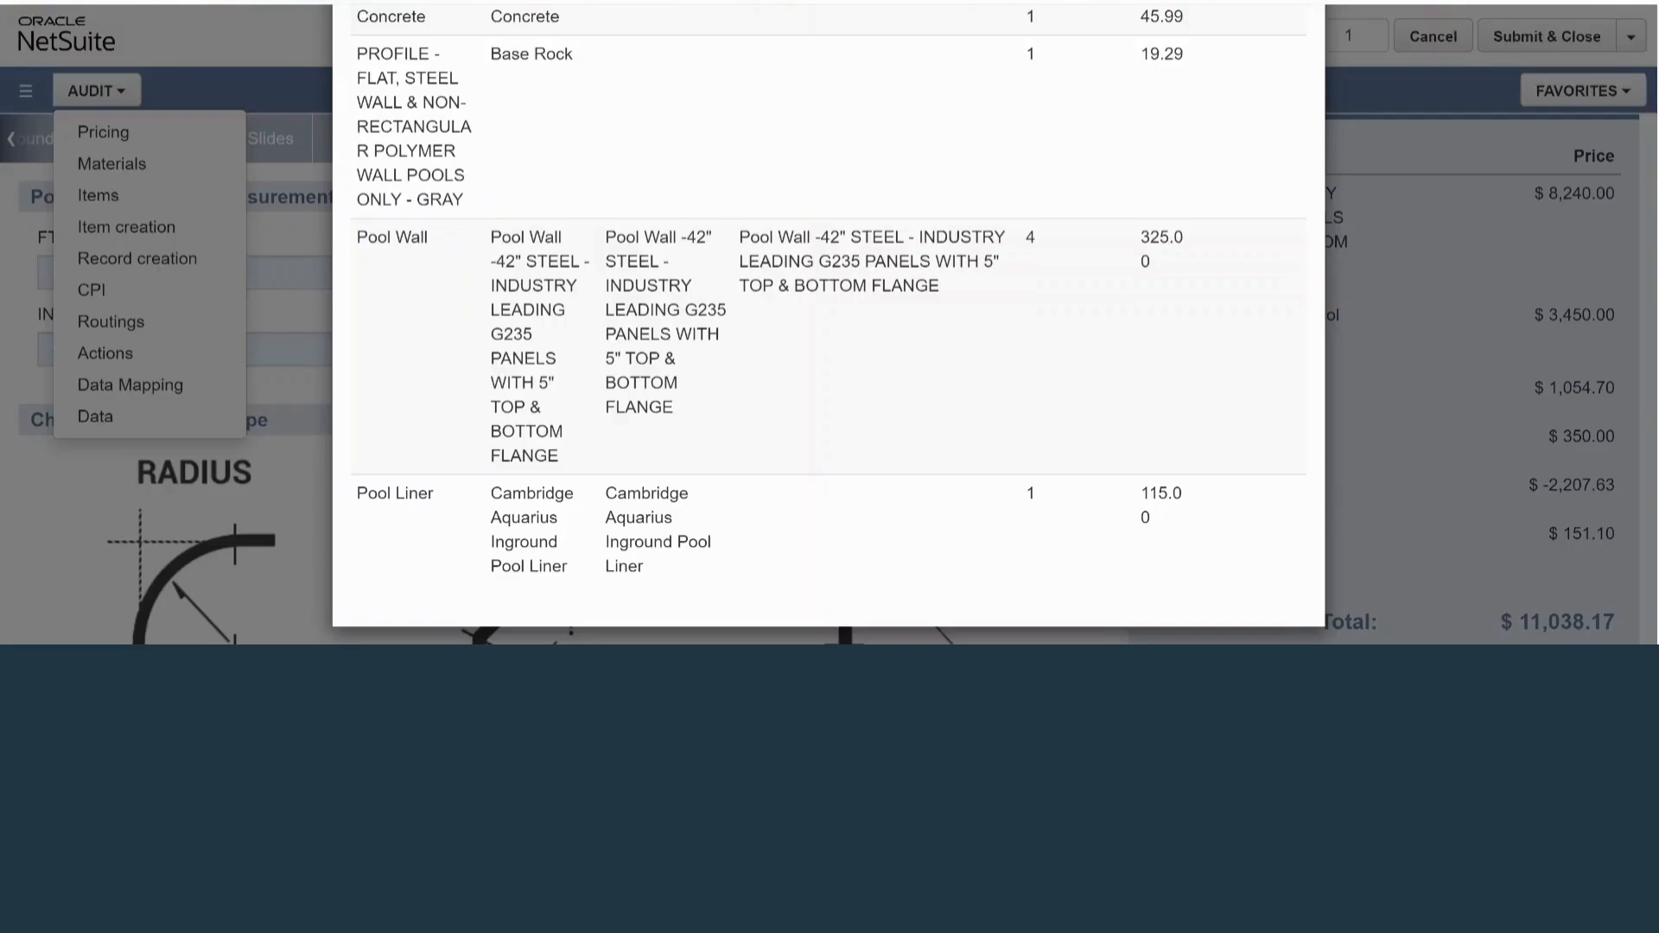
pyautogui.scroll(2, 830, 346)
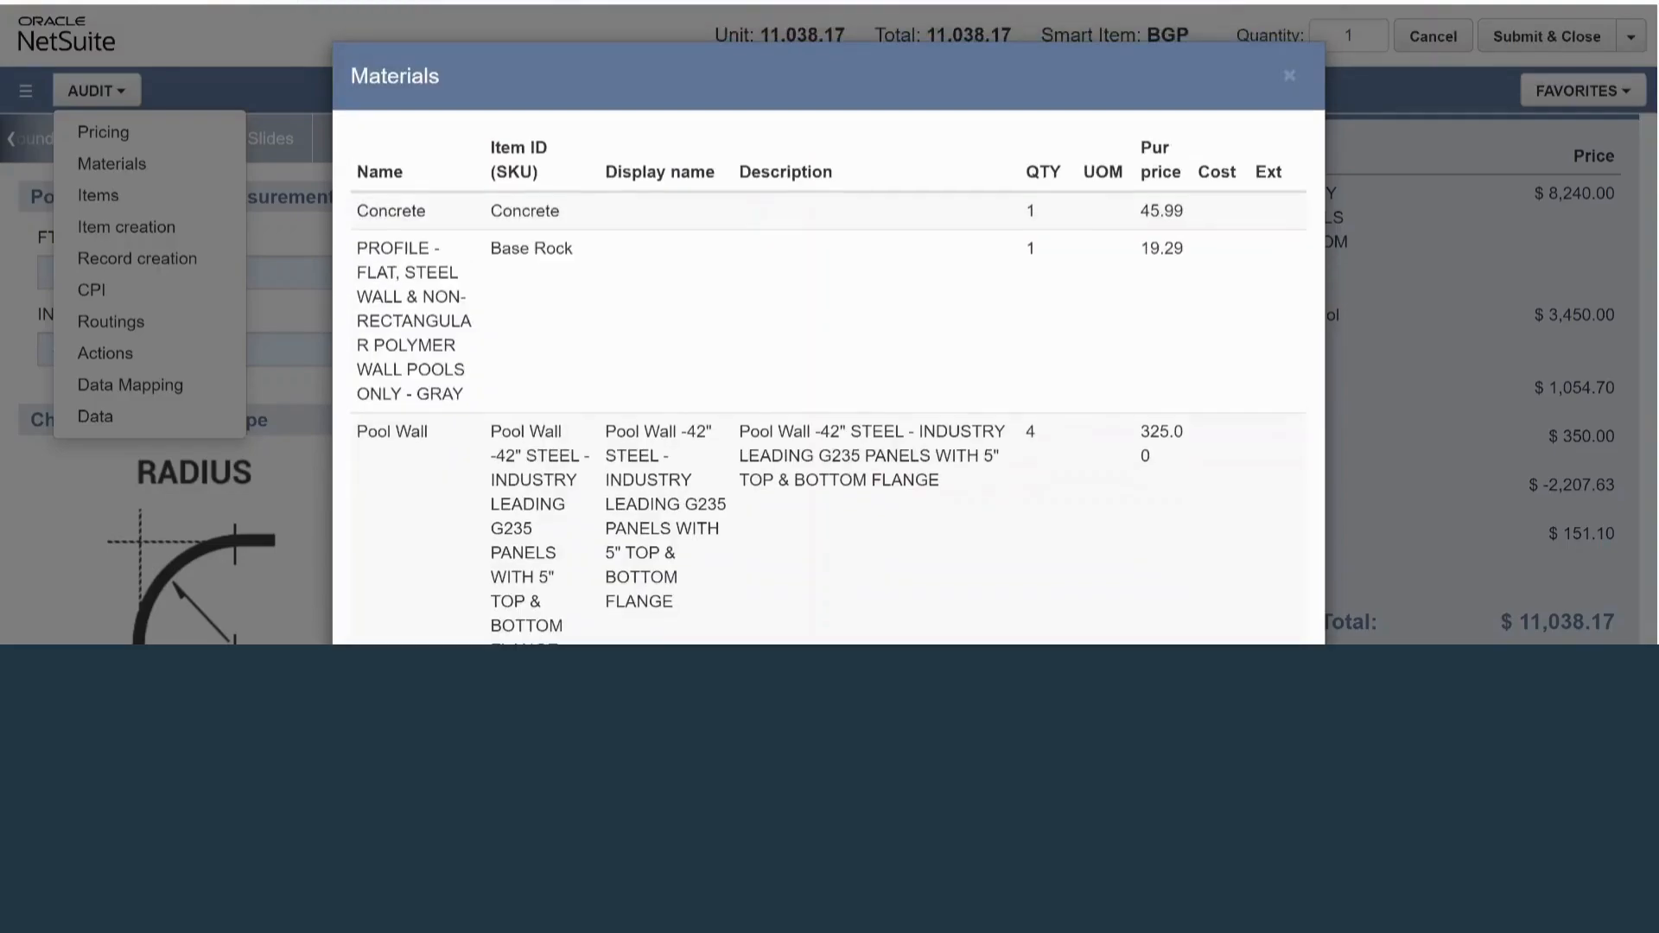
pyautogui.press('Escape')
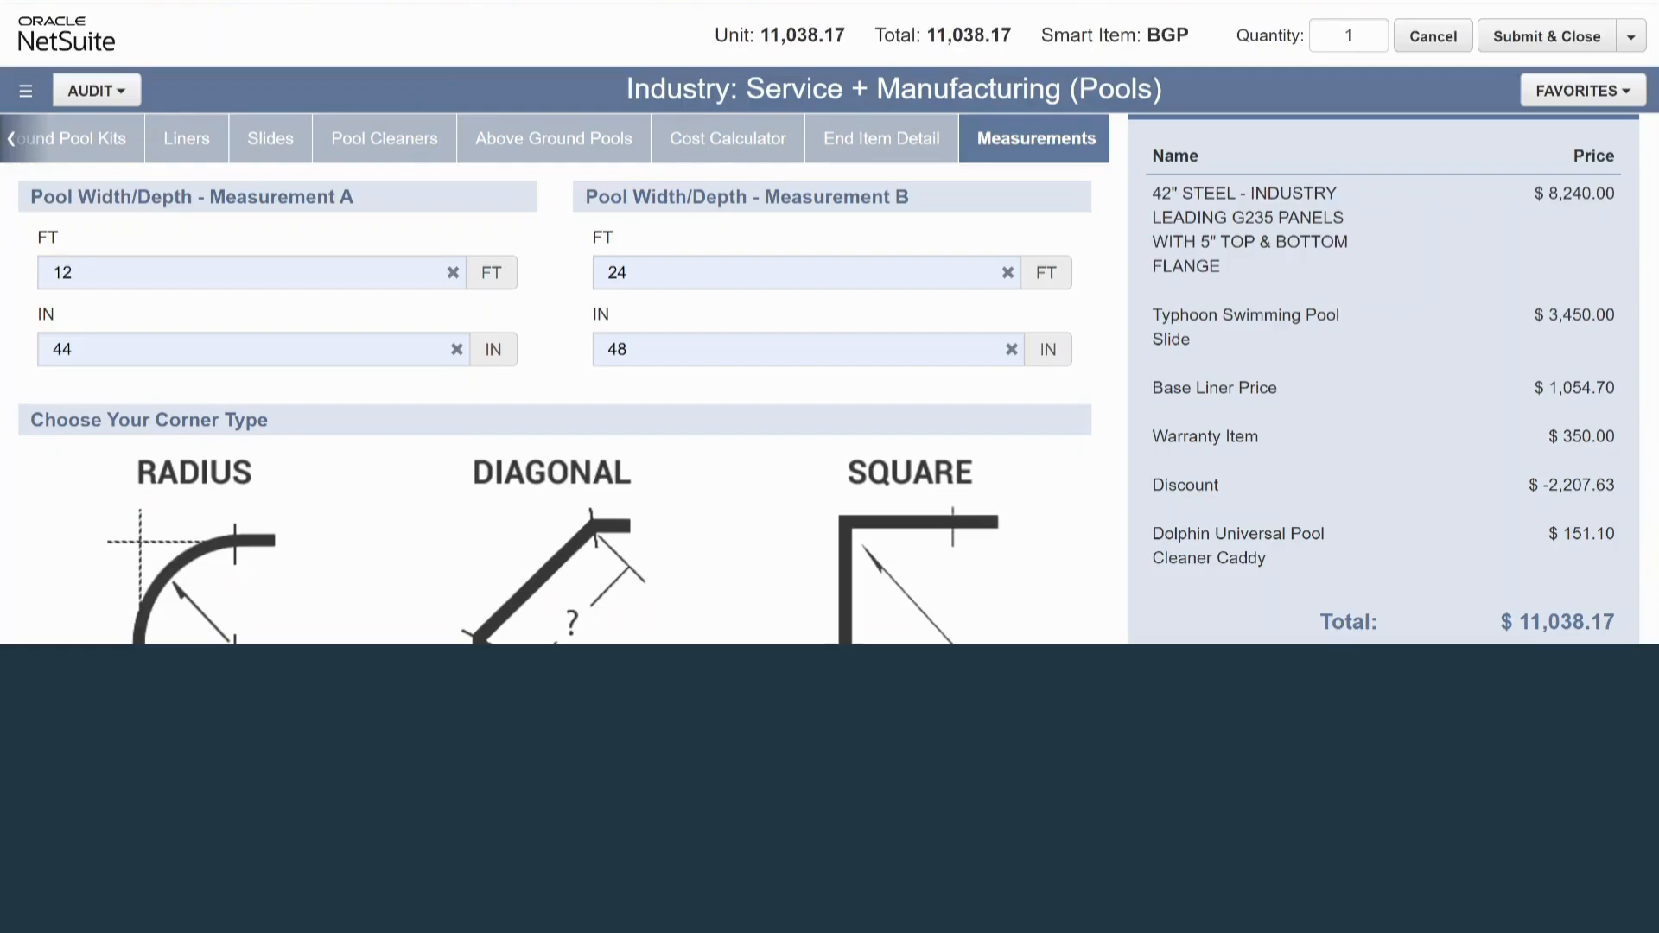
# Review the Routings audit list of the configured pool, including operation sequences, work centers and runtimes, and close it
pyautogui.click(95, 90)
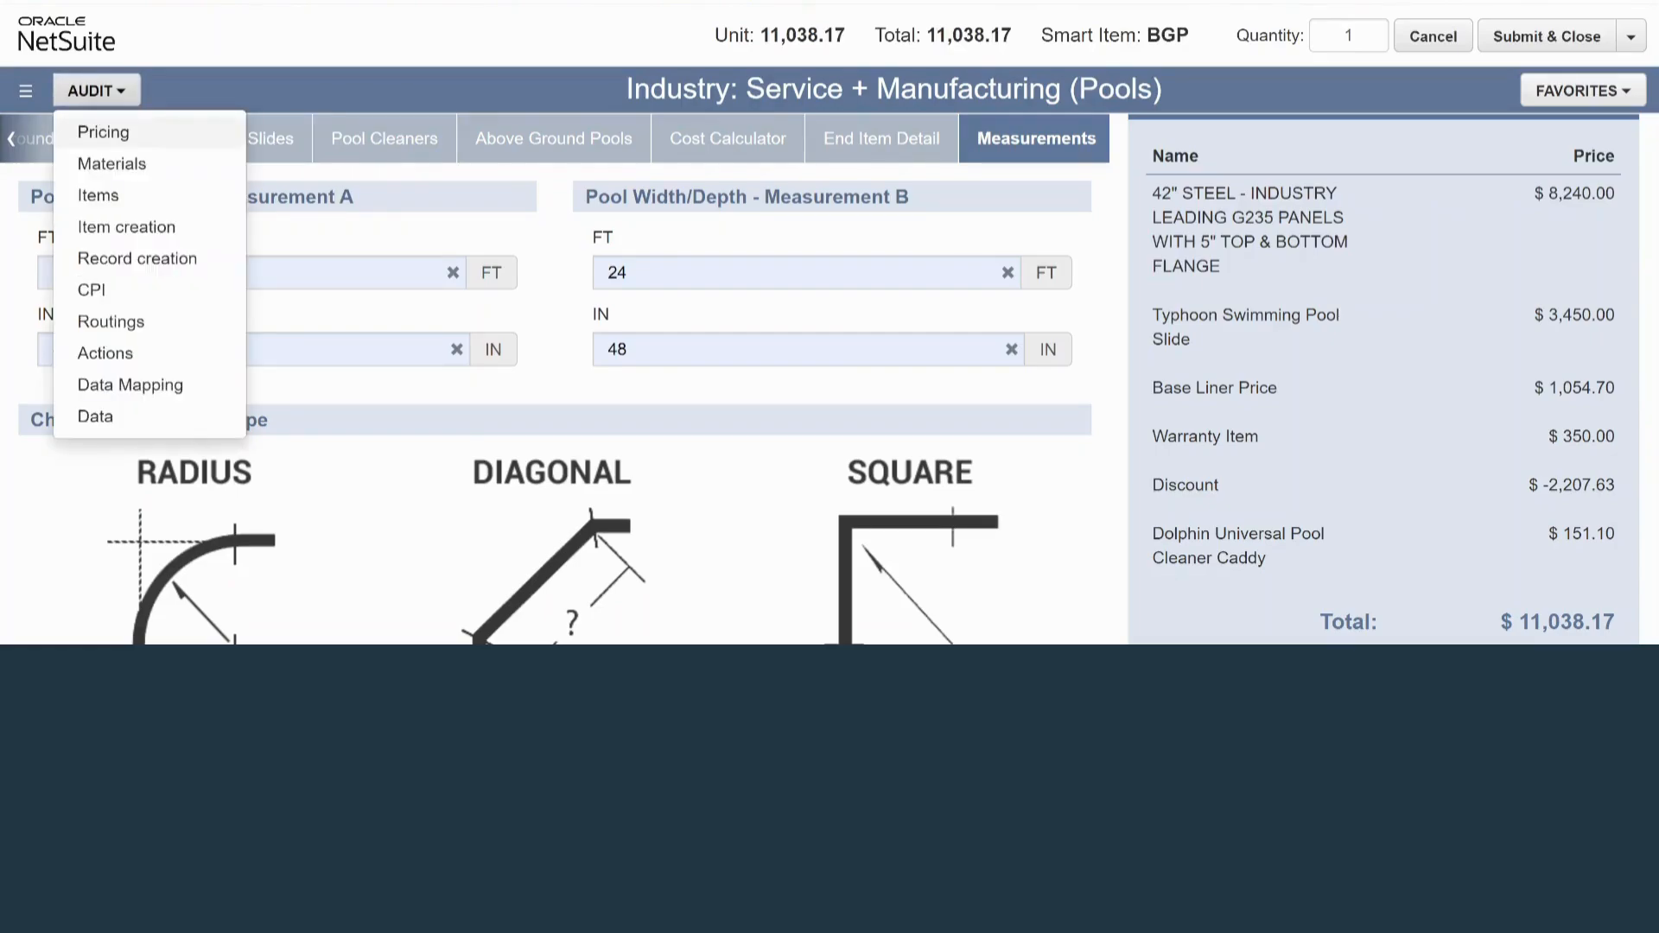
pyautogui.click(110, 320)
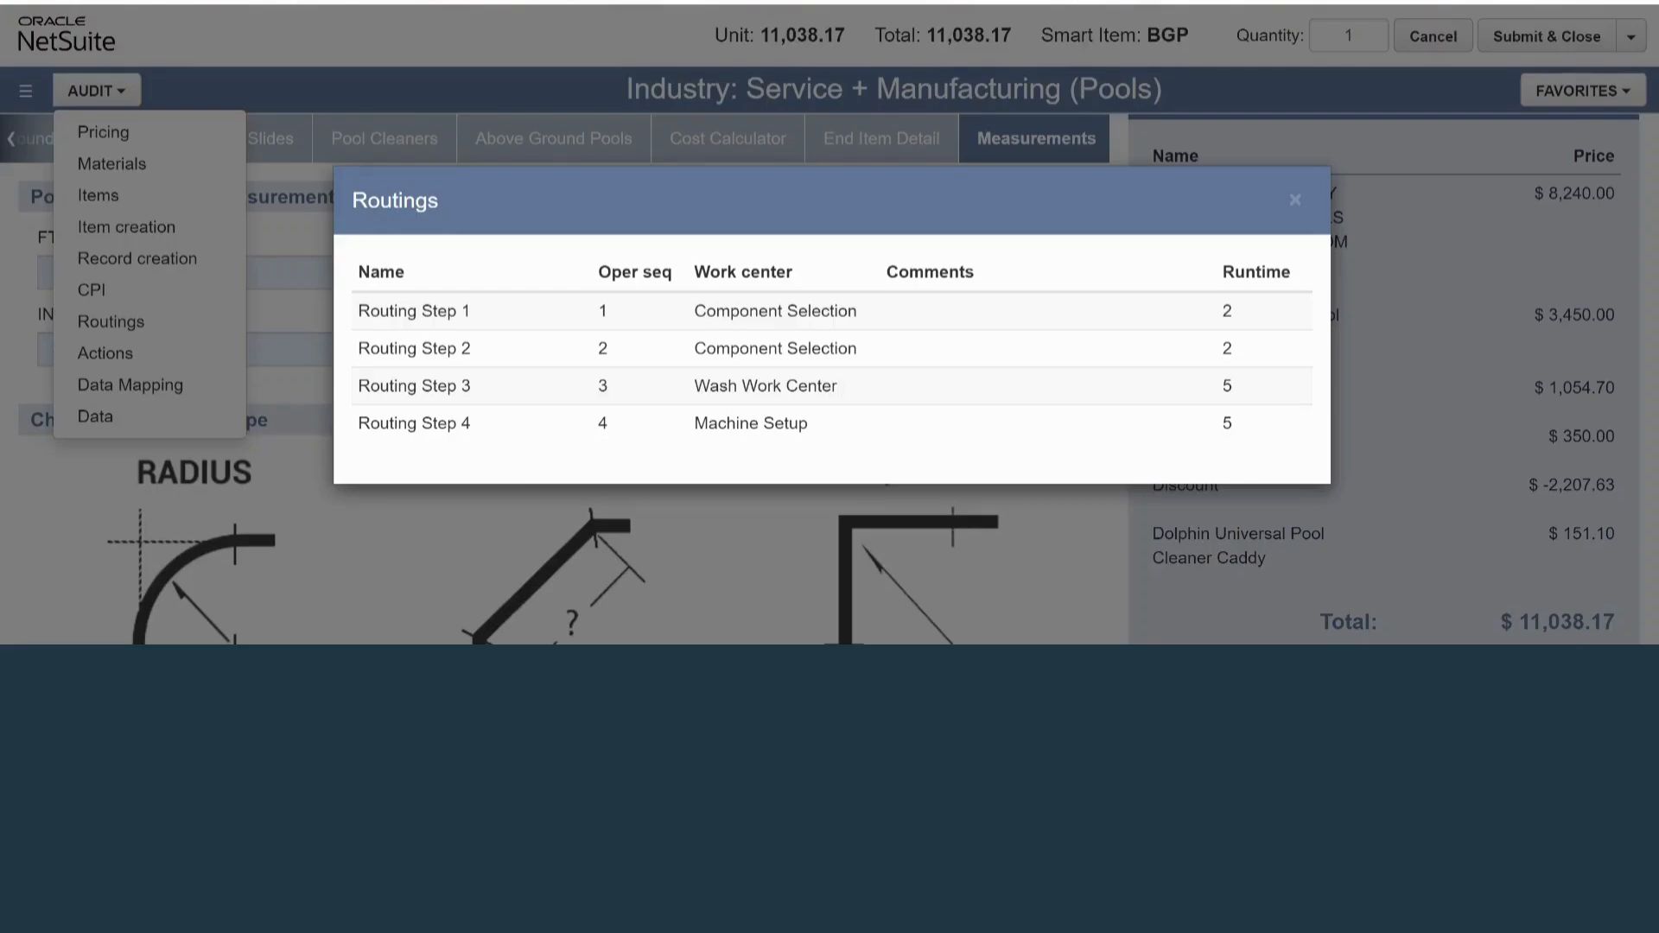
pyautogui.press('Escape')
pyautogui.scroll(3, 1383, 379)
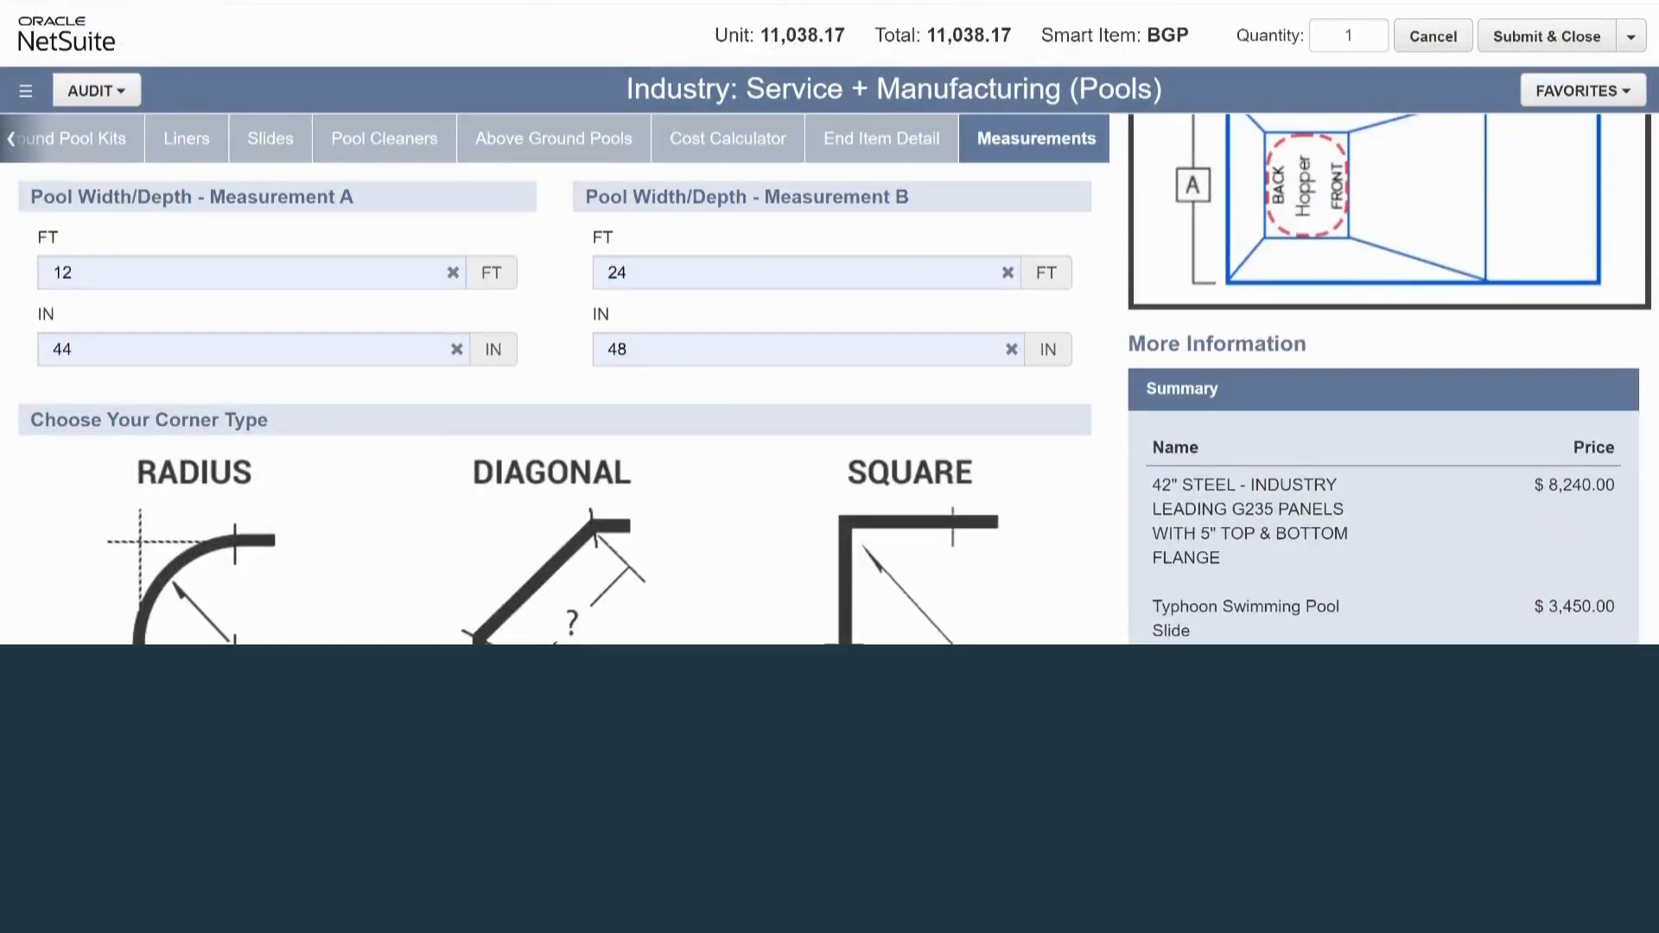
pyautogui.scroll(1, 1389, 379)
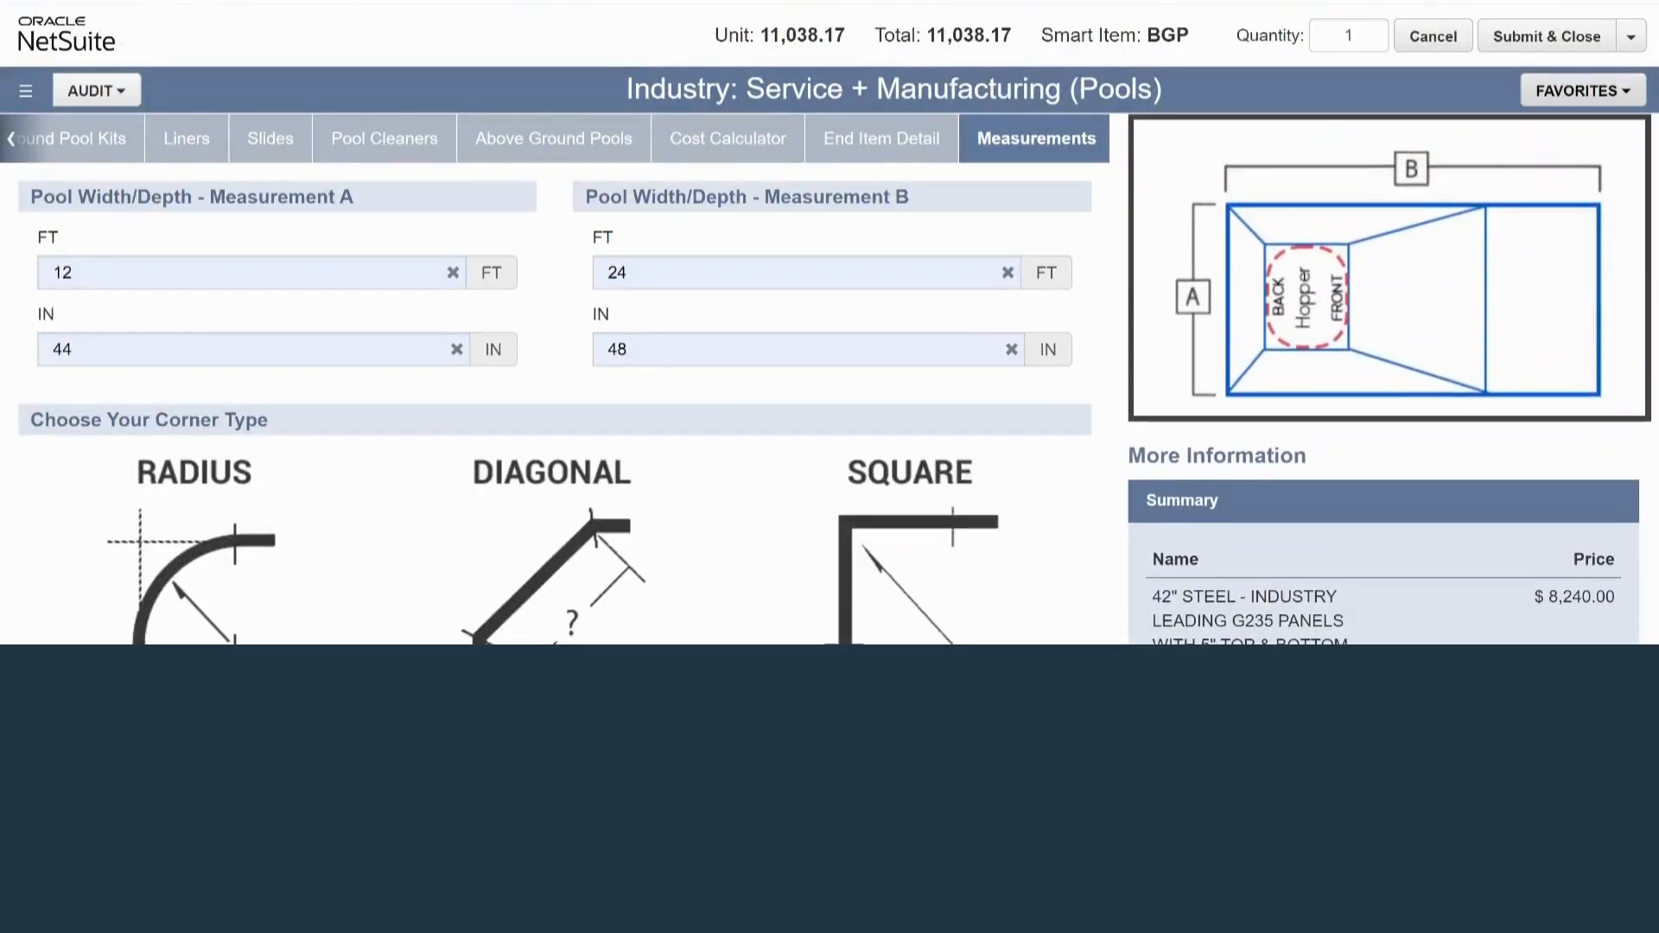
# Examine the Save as Favorite form's name, description, public and default options, and close it without saving
pyautogui.click(1582, 91)
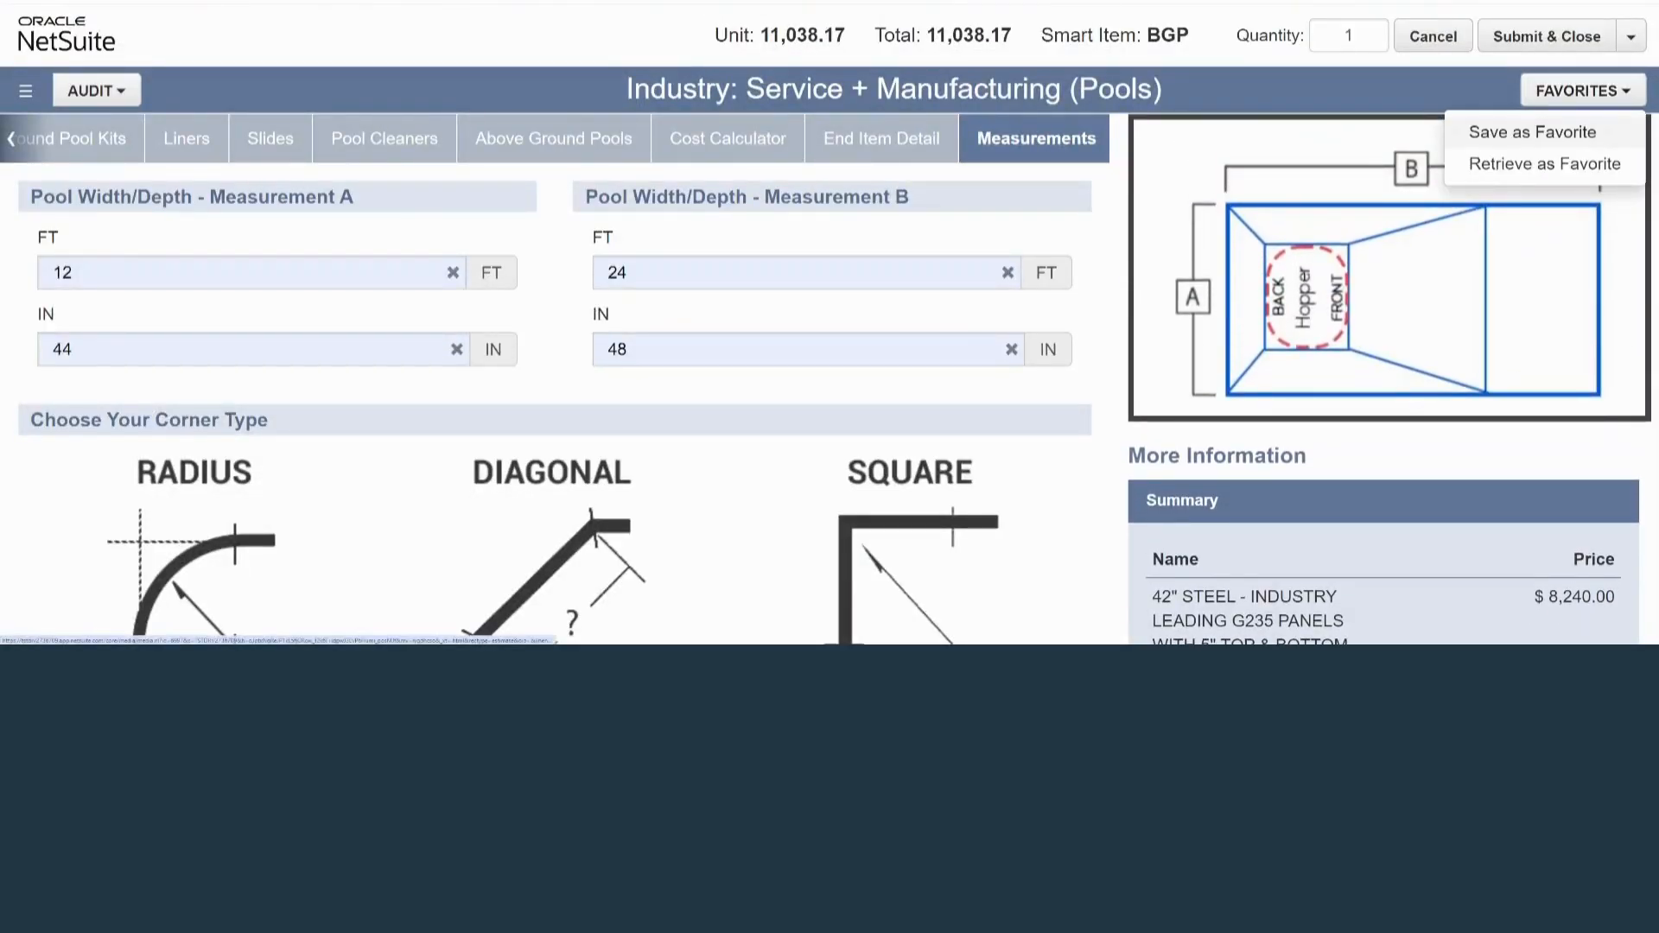
pyautogui.click(1532, 131)
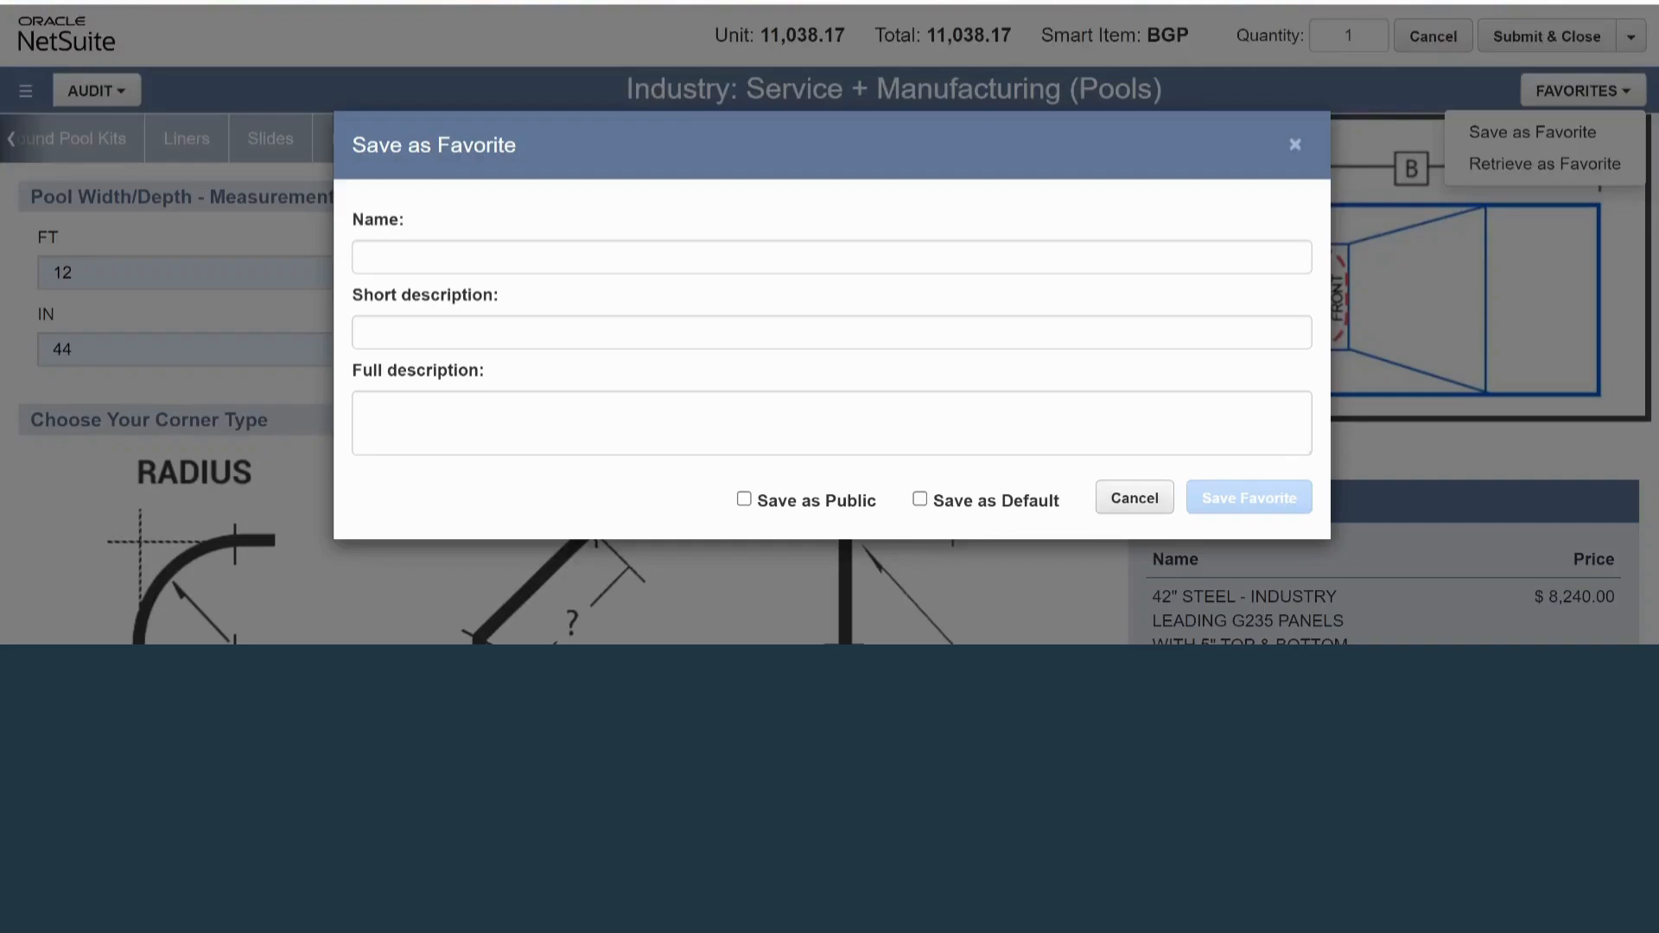
pyautogui.click(1295, 144)
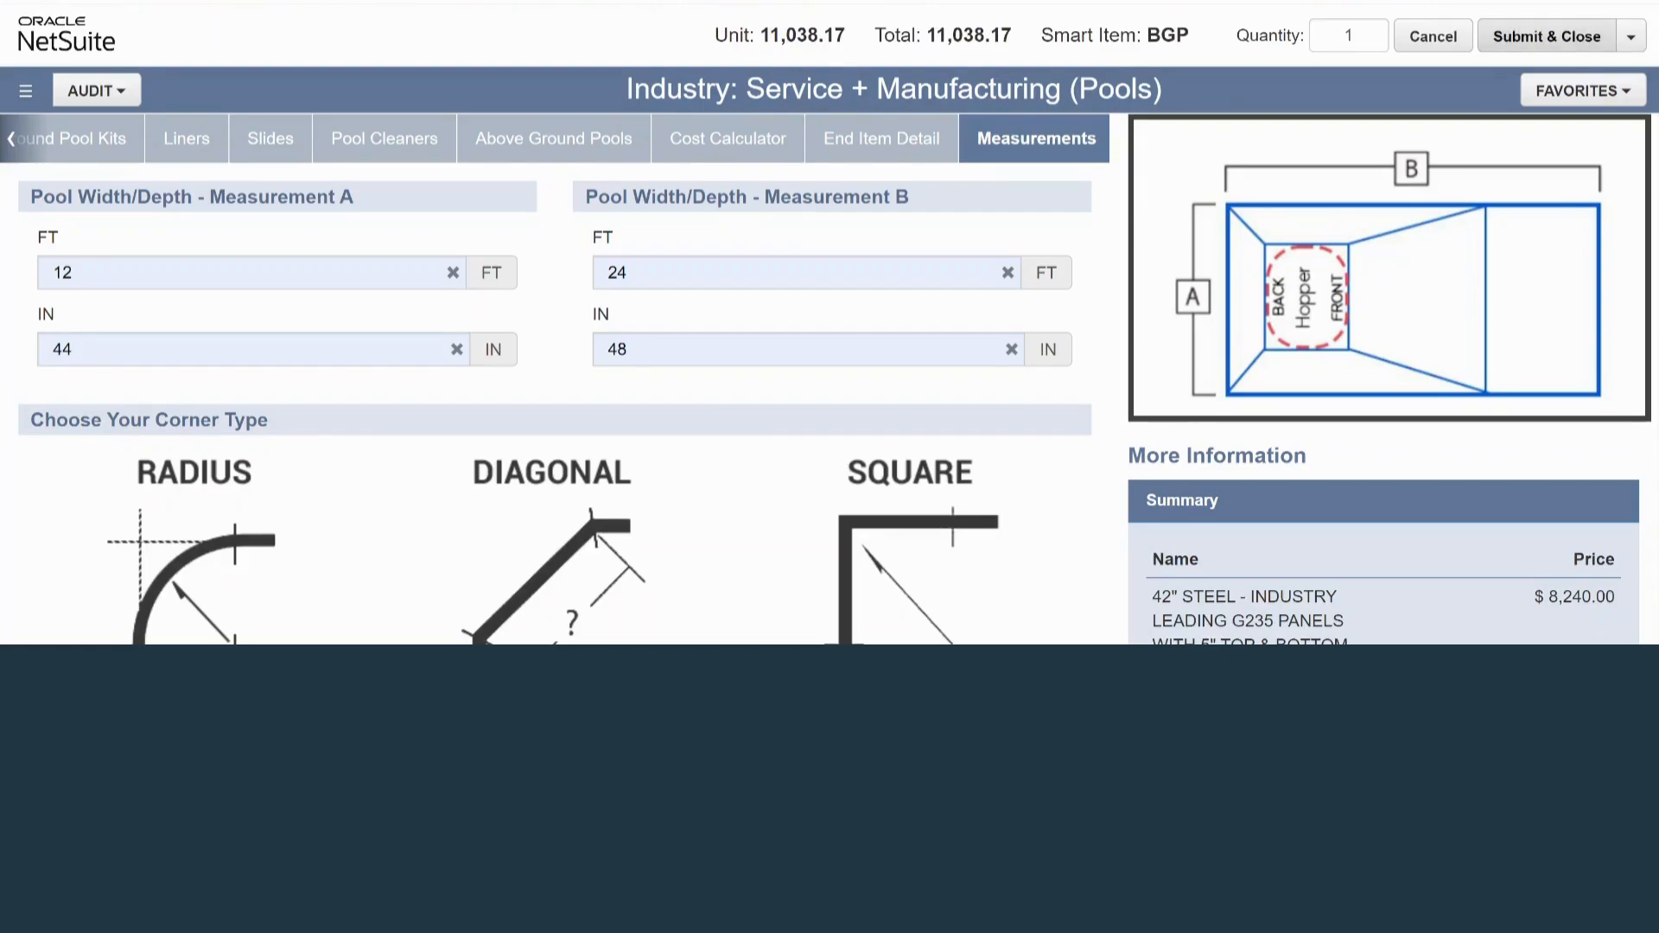
# Submit the finished pool configuration and close the configurator to add its items to the transaction
pyautogui.click(1547, 35)
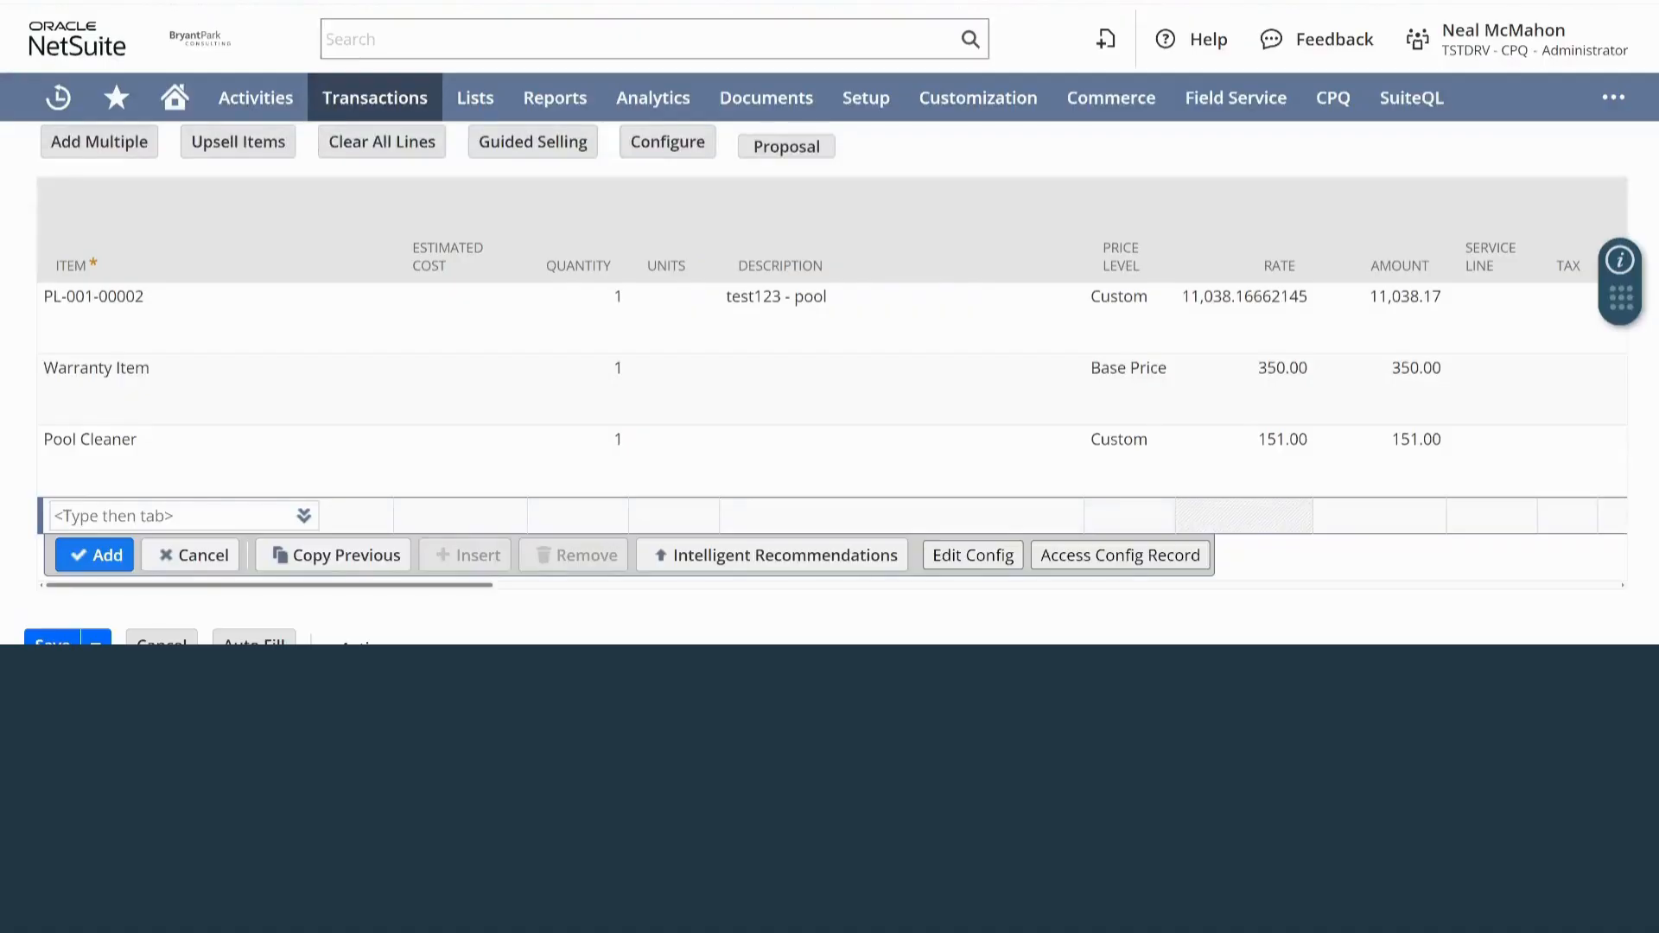